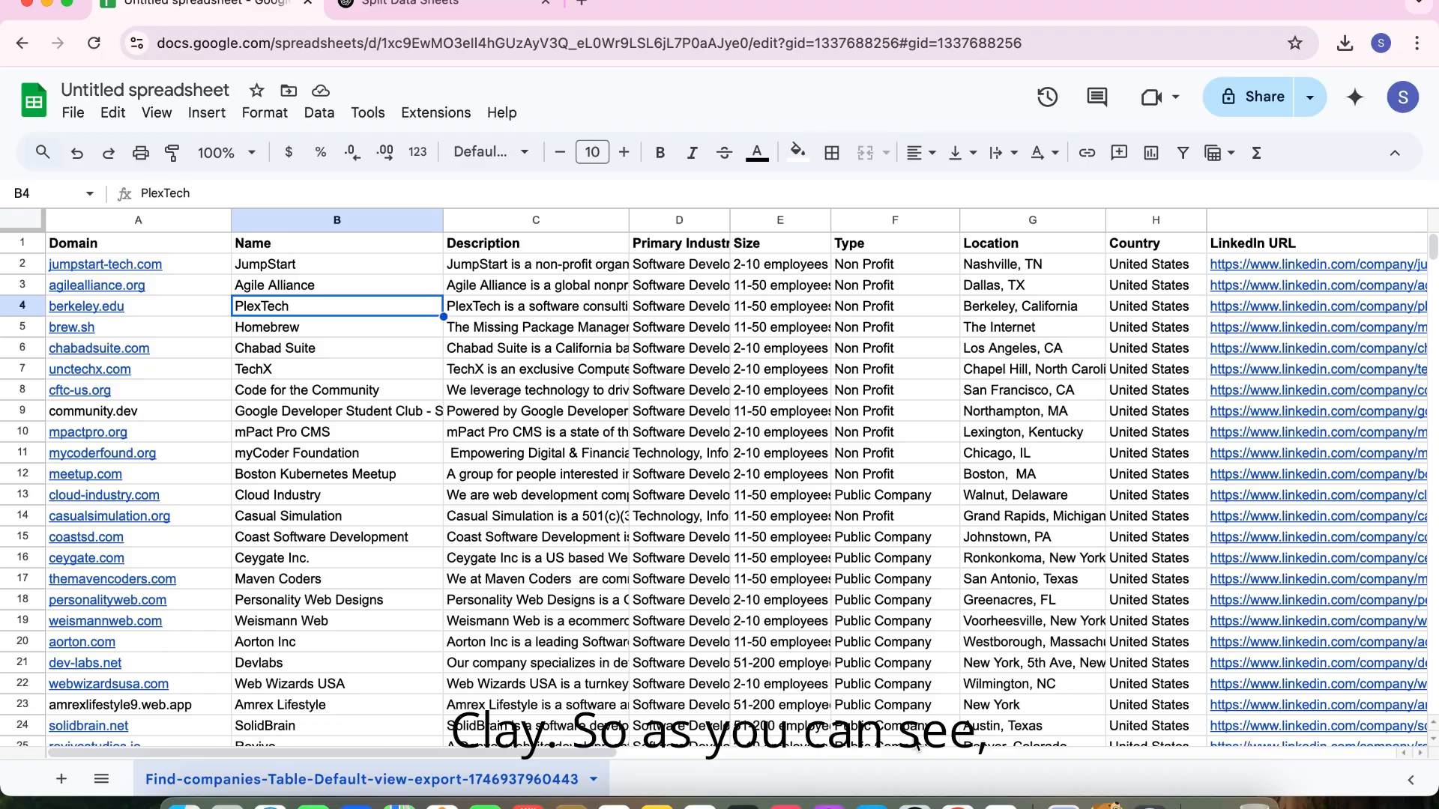
mouse_move(1431, 244)
mouse_down()
mouse_move(1426, 701)
mouse_move(1417, 234)
mouse_up()
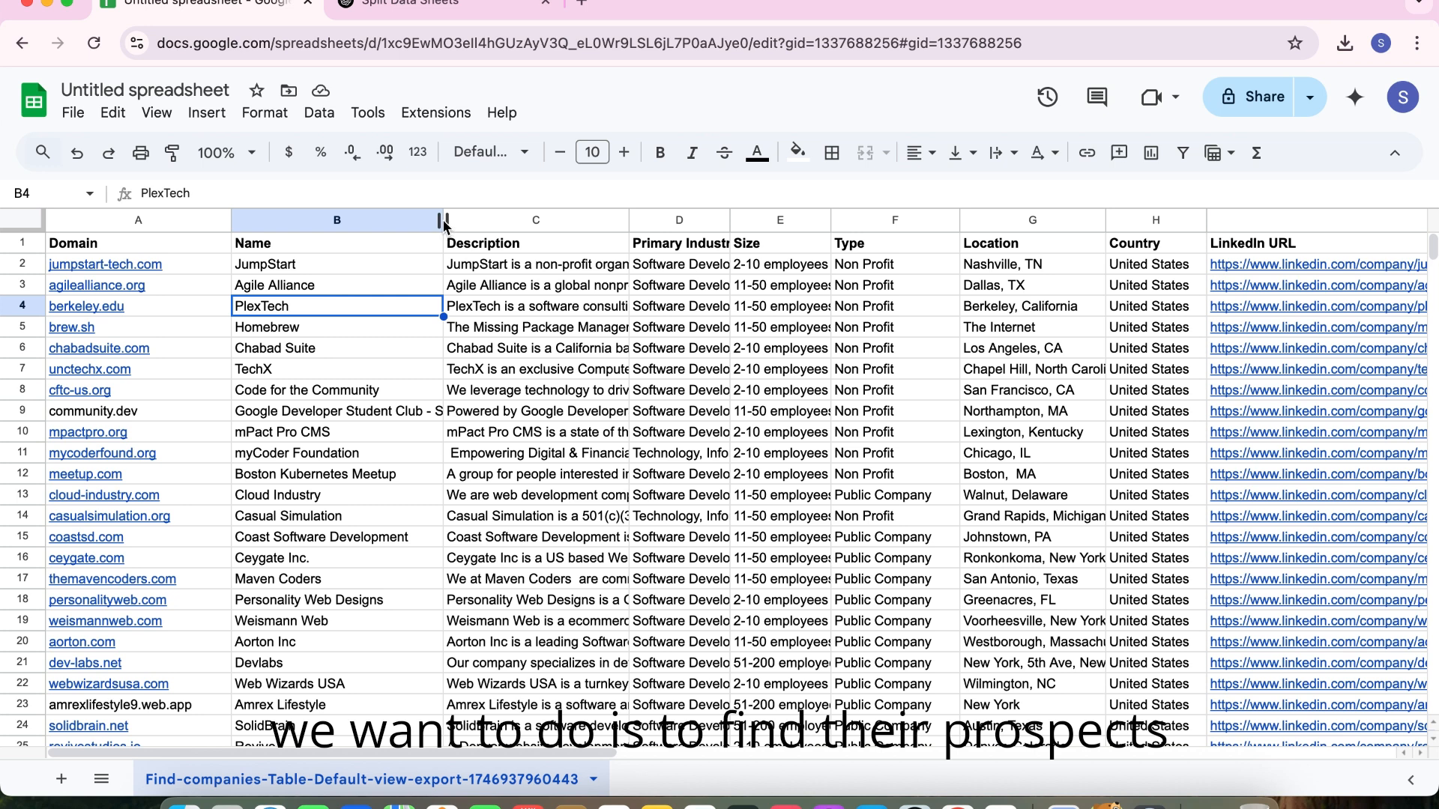
click(414, 269)
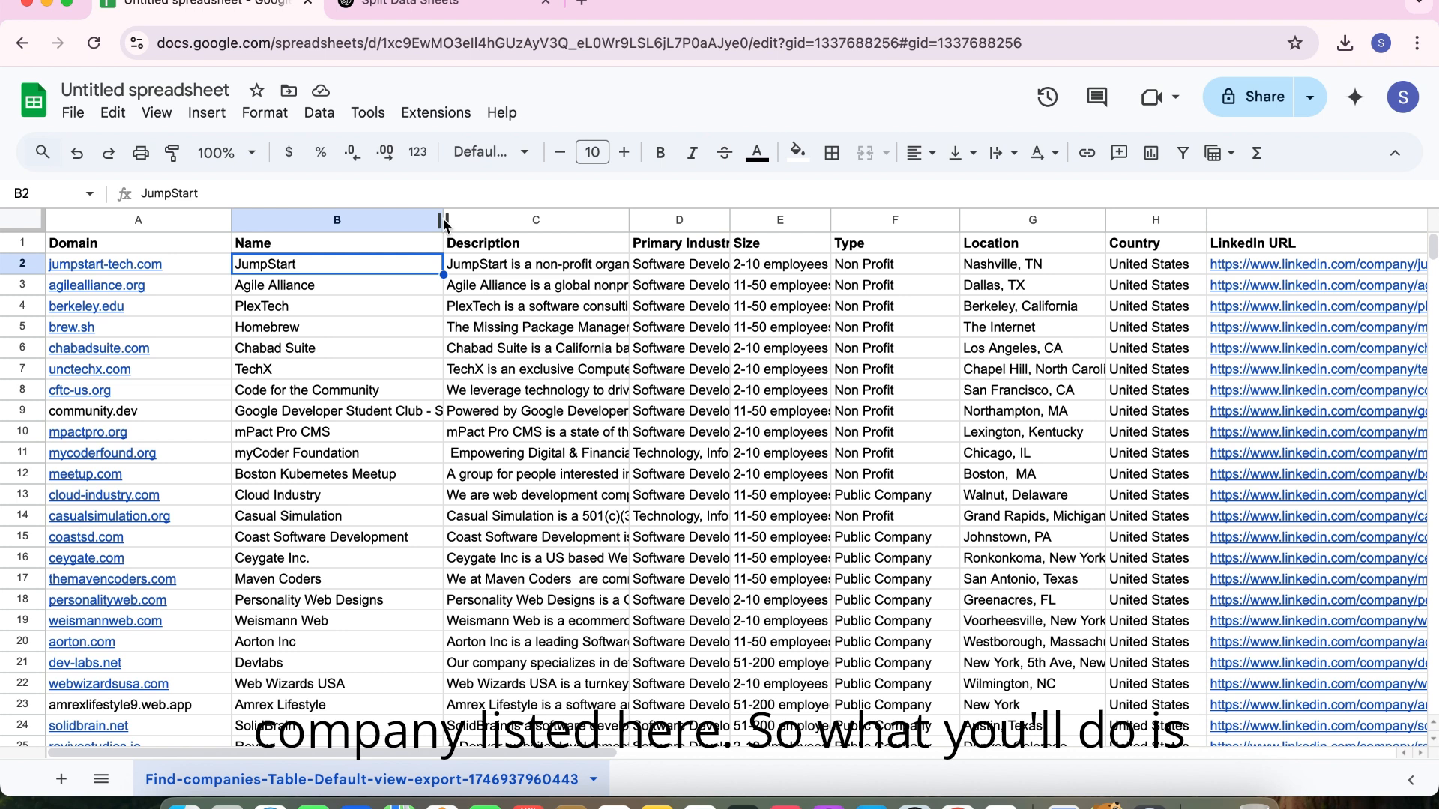
click(424, 316)
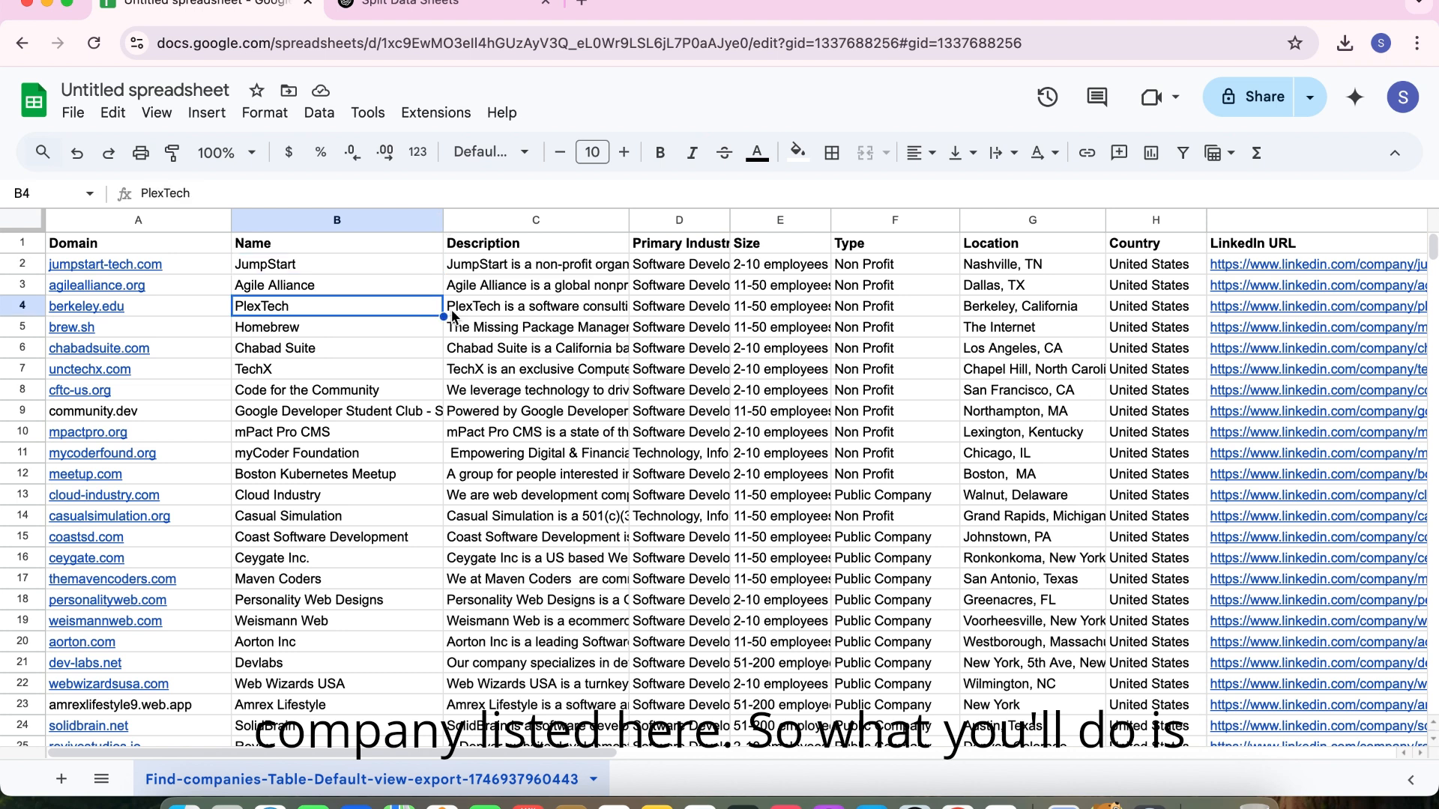
- Download the companies sheet as a comma-separated values (.csv) file
click(73, 117)
mouse_move(195, 358)
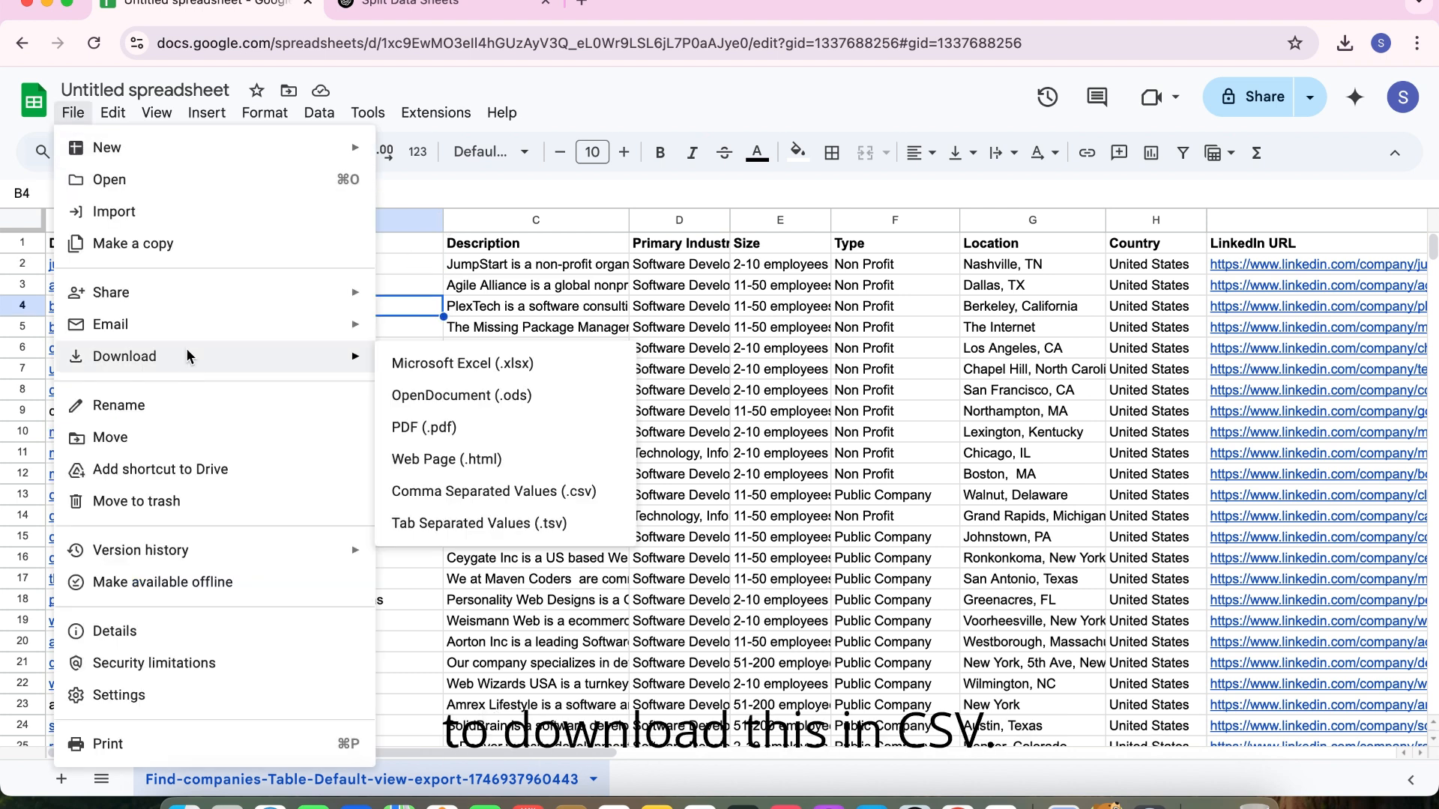
click(500, 498)
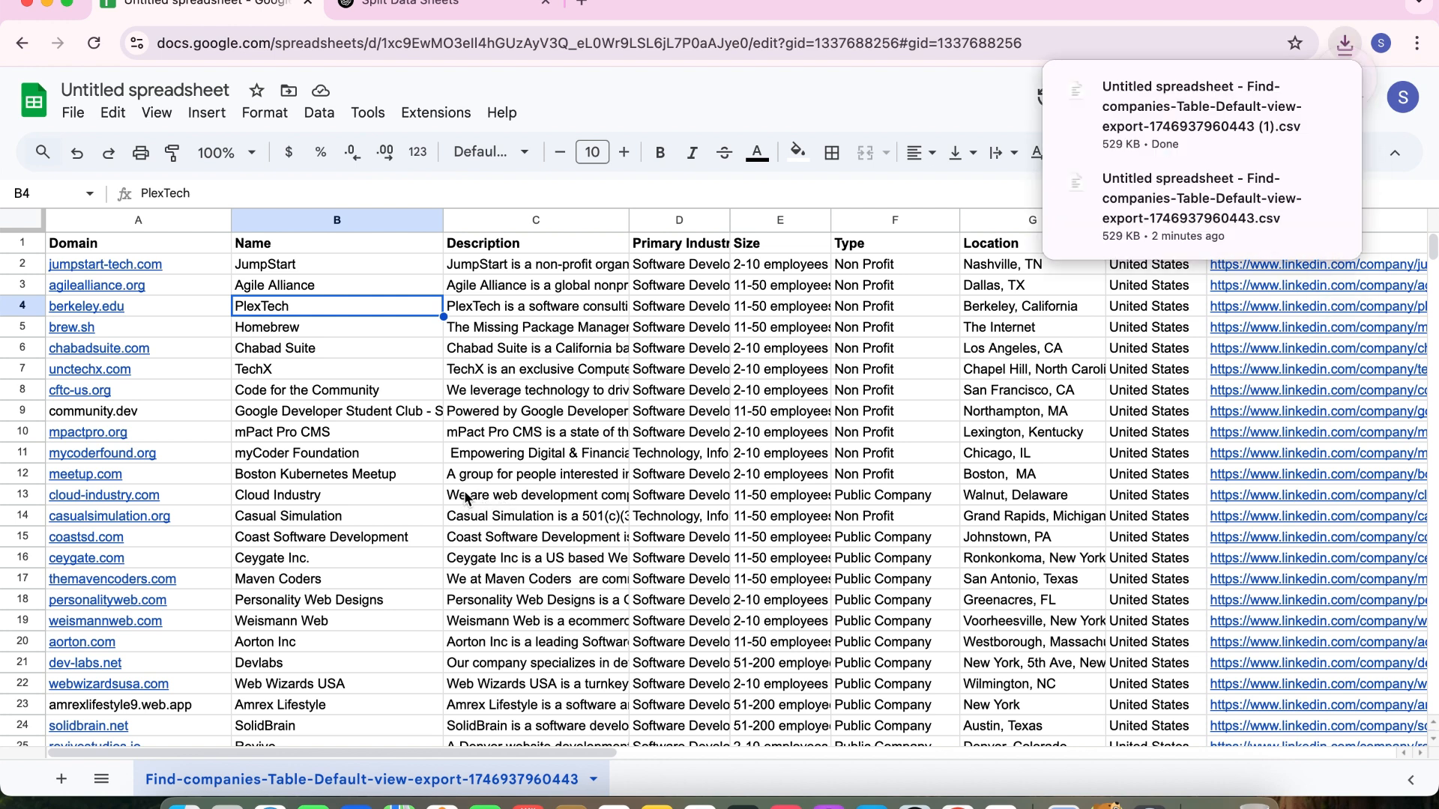
mouse_move(1269, 132)
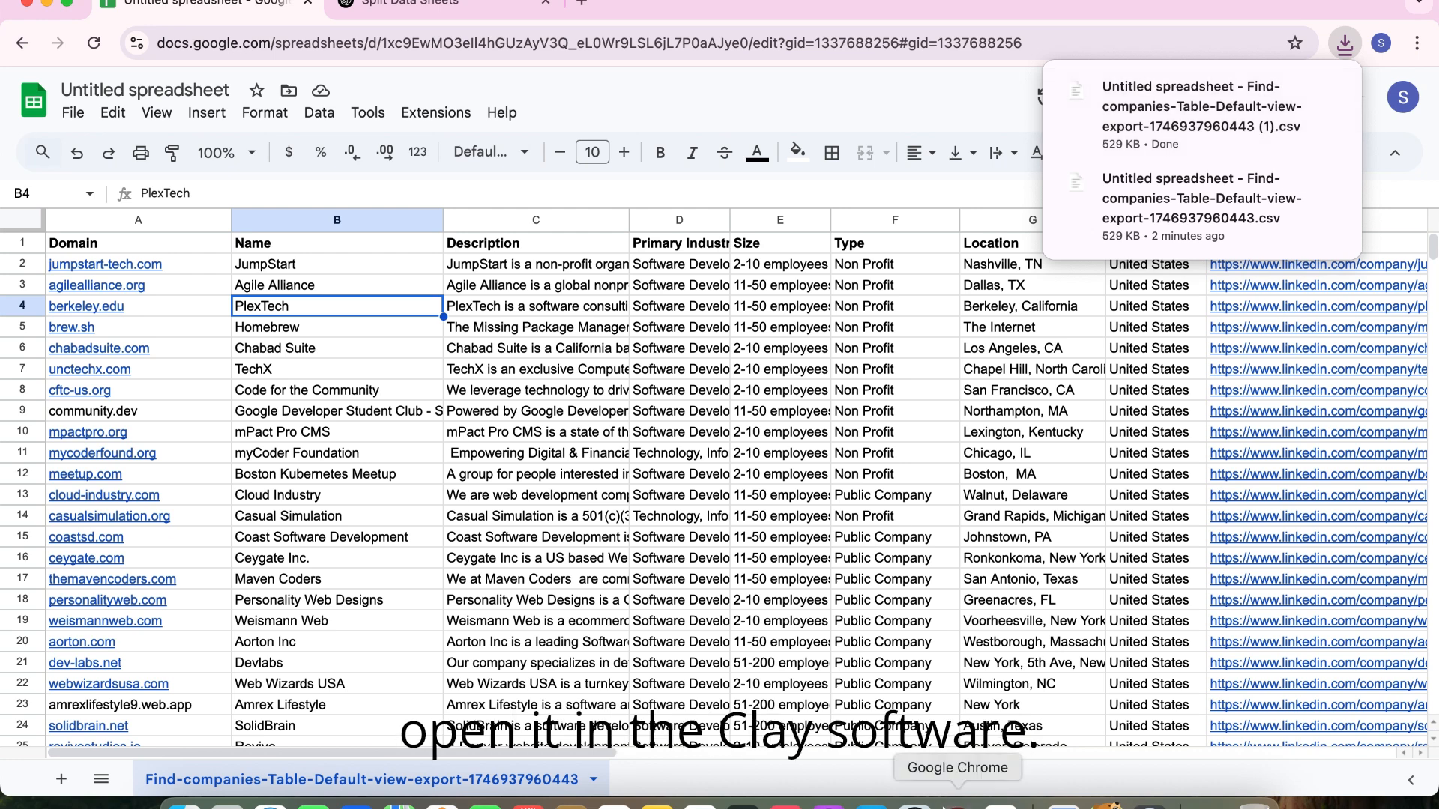
- Switch to a new Chrome window, search Google for "clay", open the Clay website and go to its login
right_click(959, 805)
click(1005, 506)
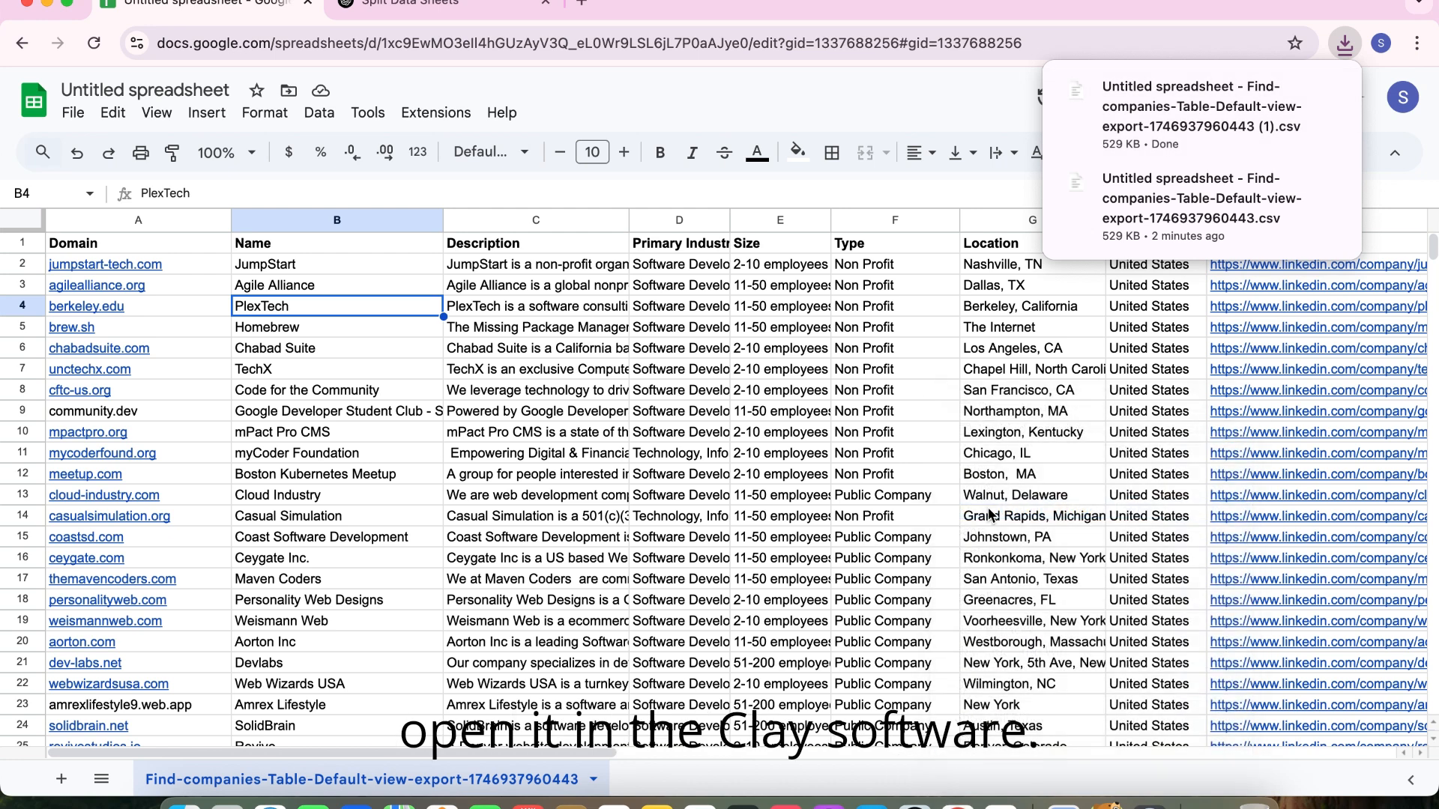
text(clay)
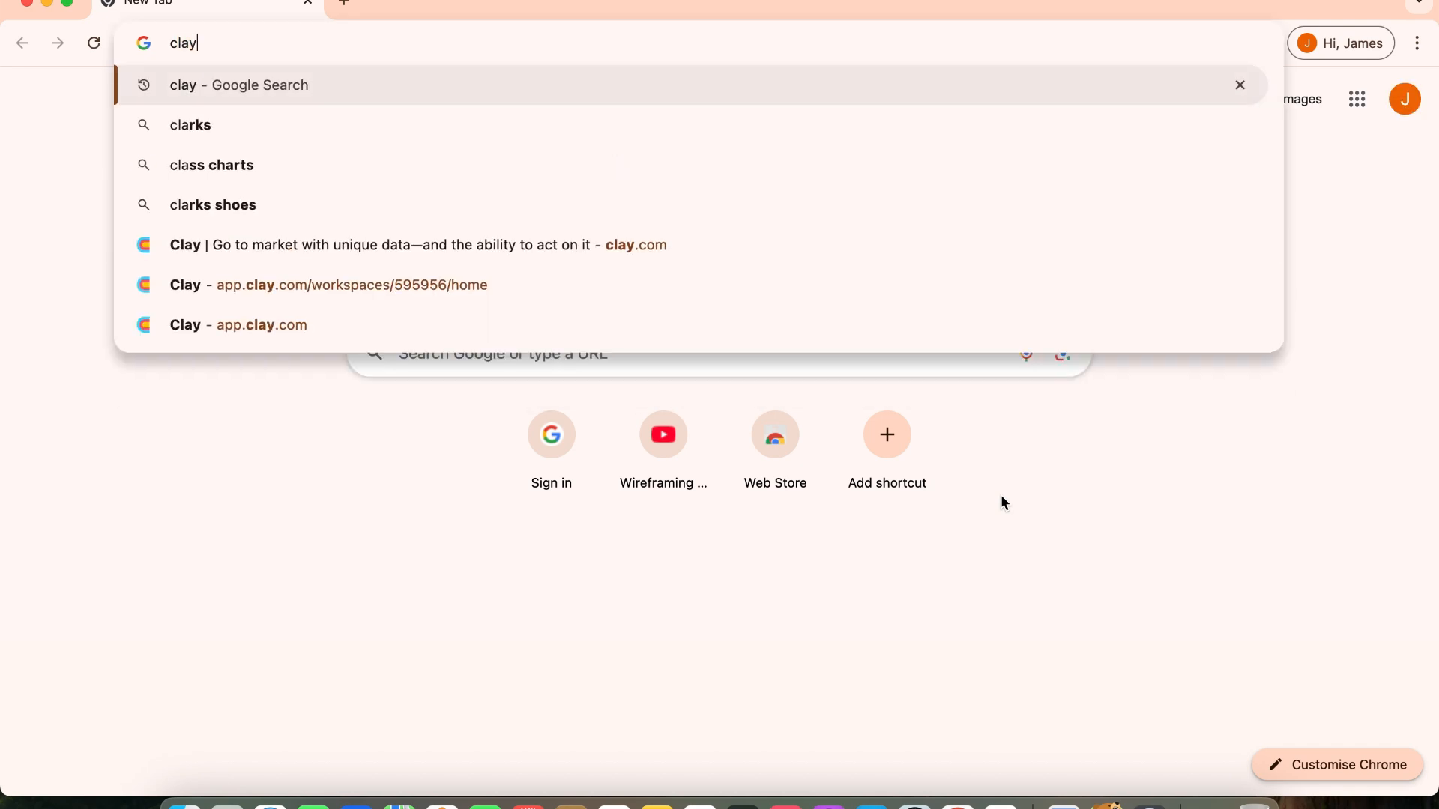
key(Return)
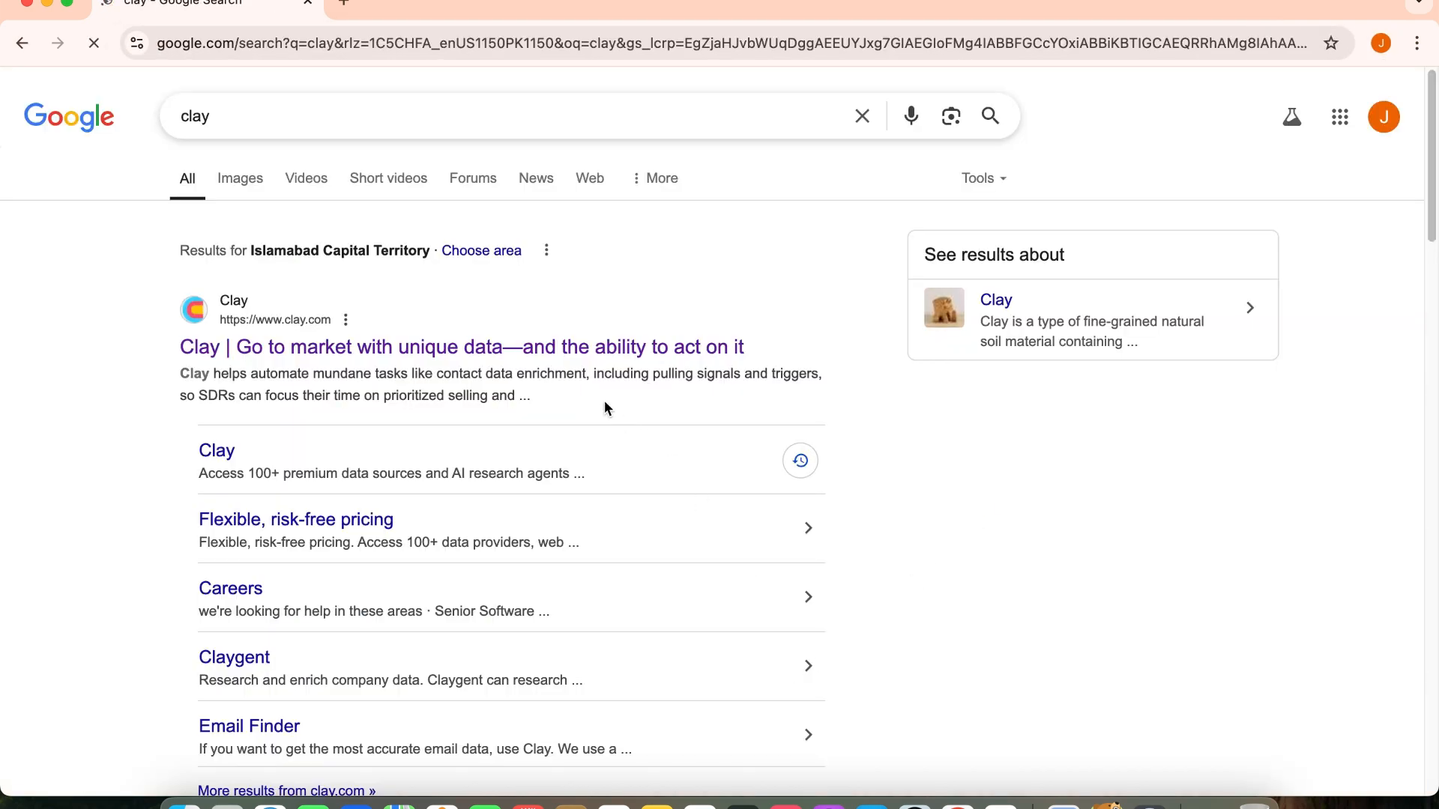
click(556, 345)
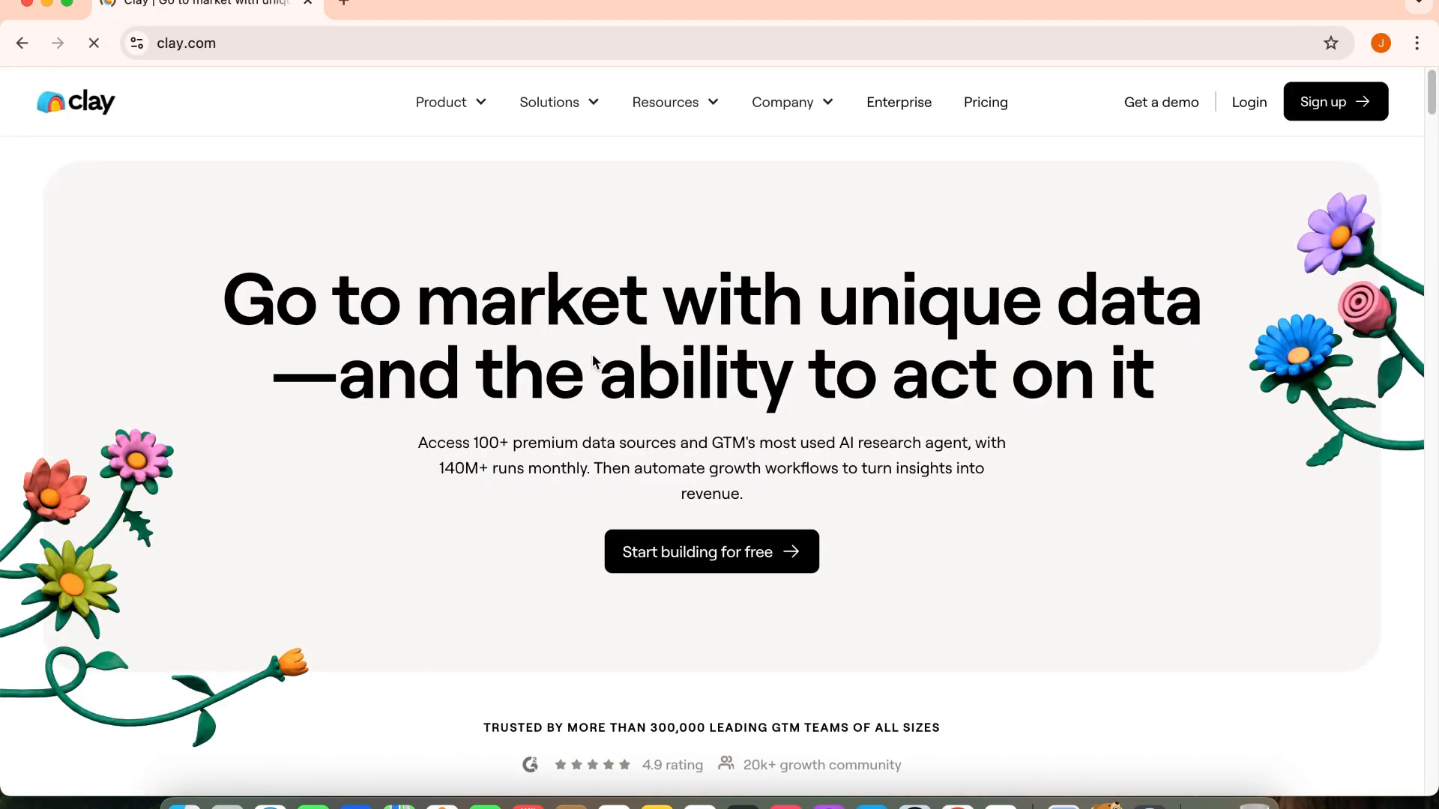
click(1244, 102)
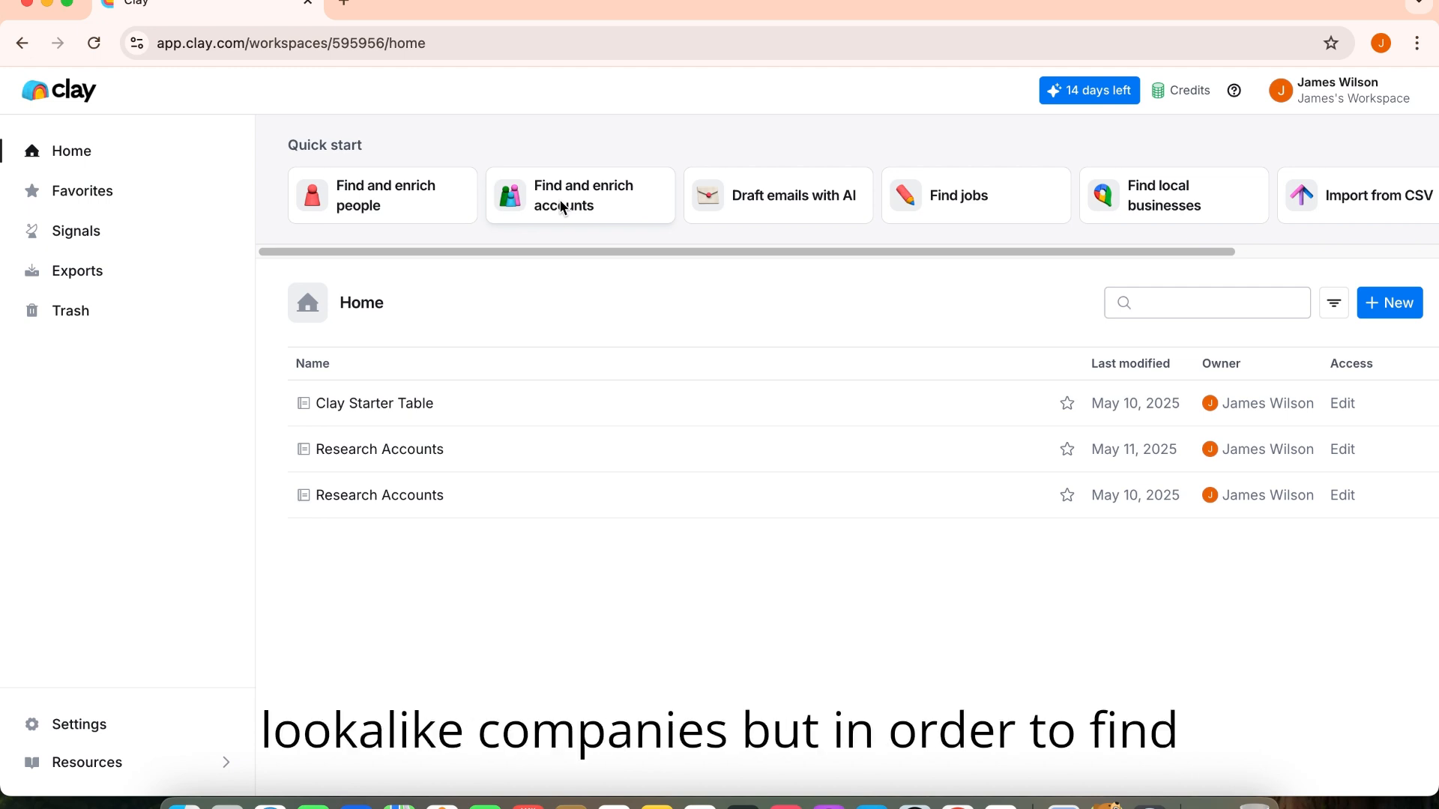
drag(514, 247, 663, 250)
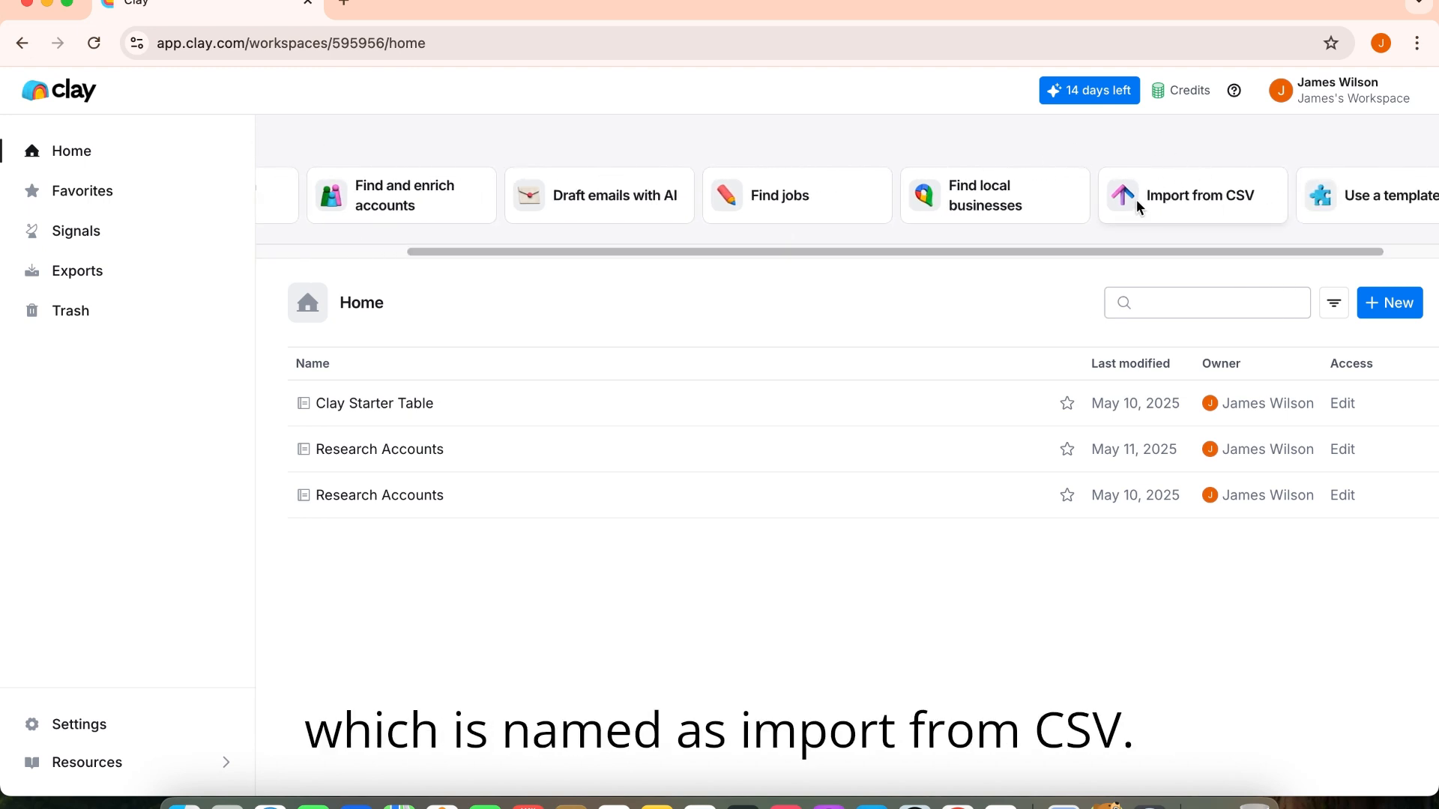
click(1244, 202)
click(716, 317)
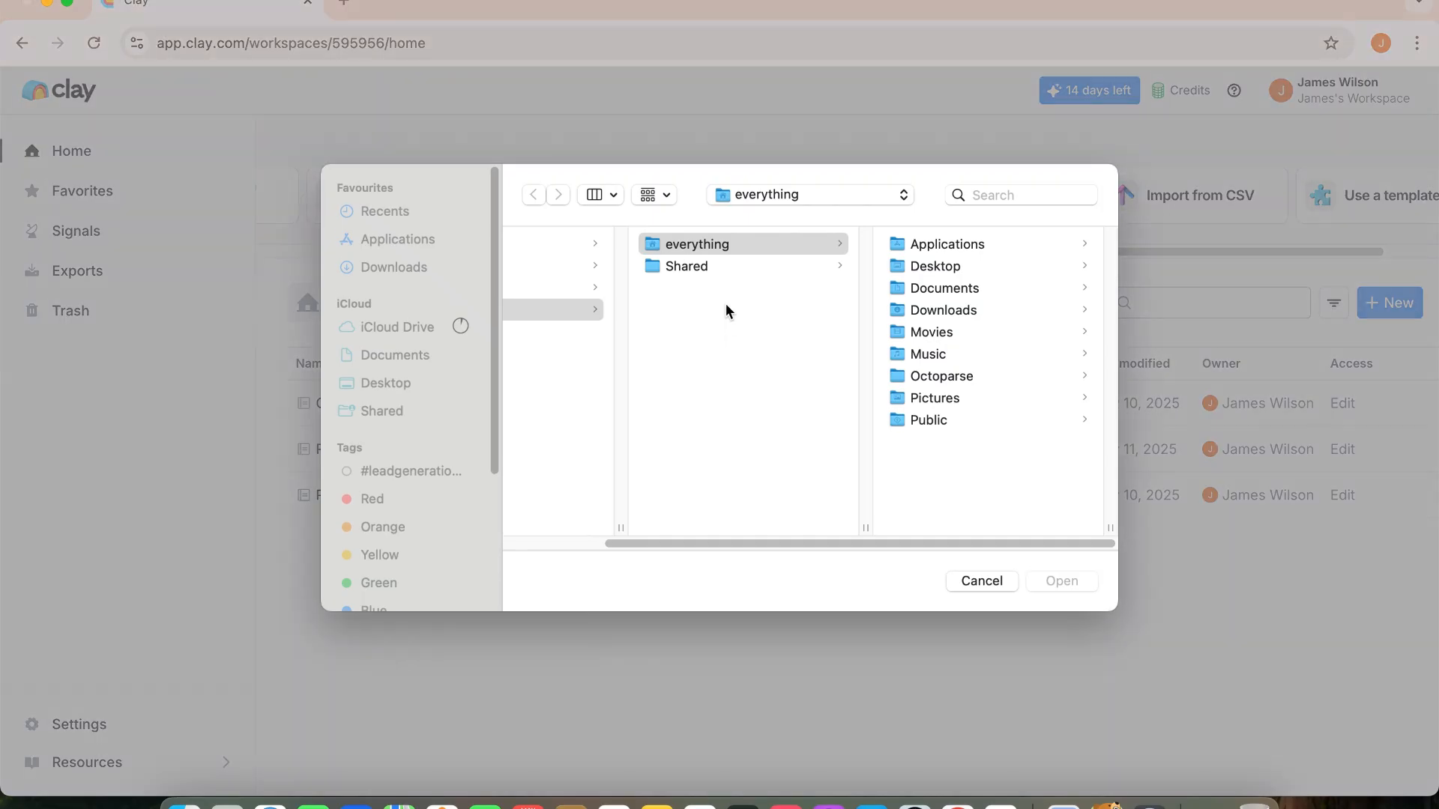
click(381, 264)
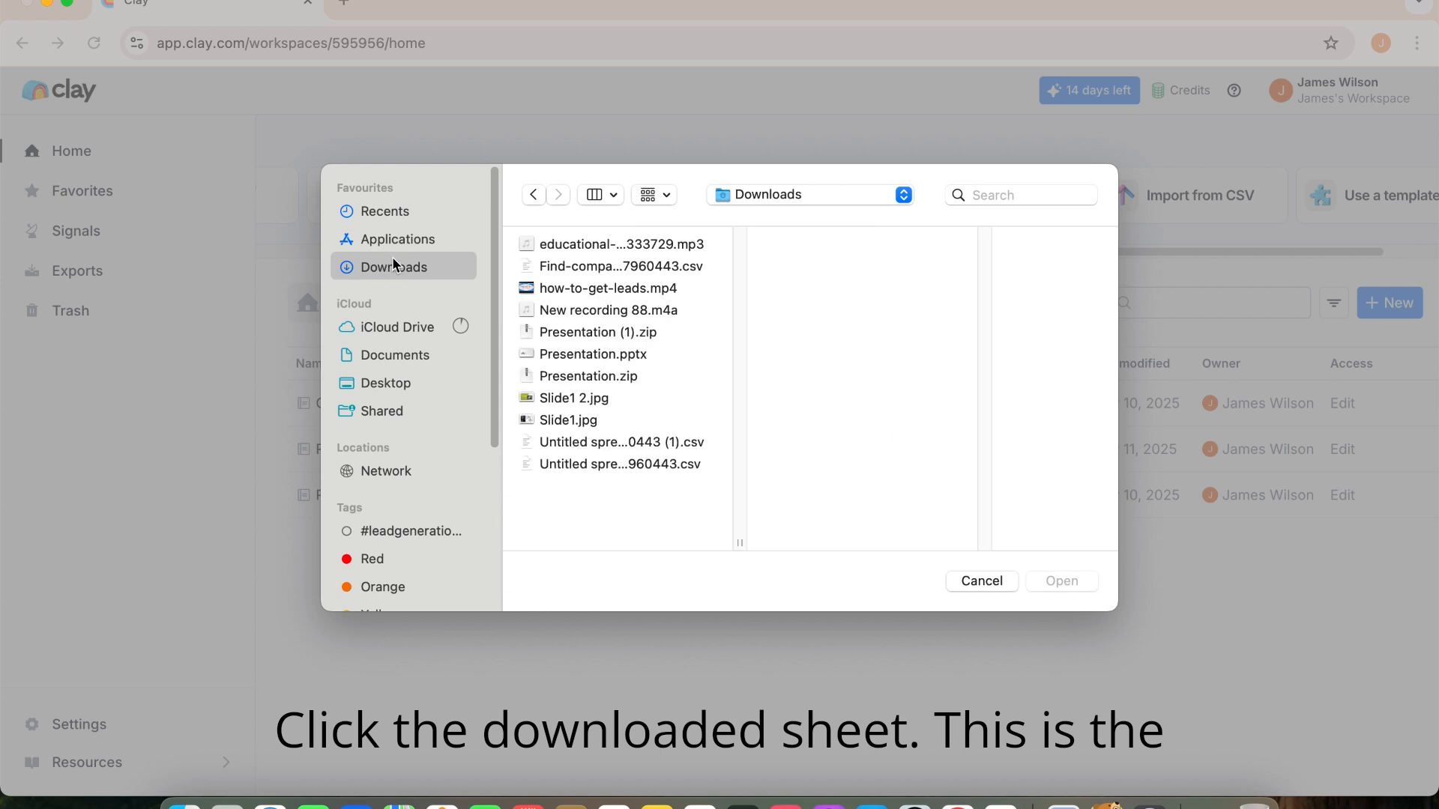
click(672, 443)
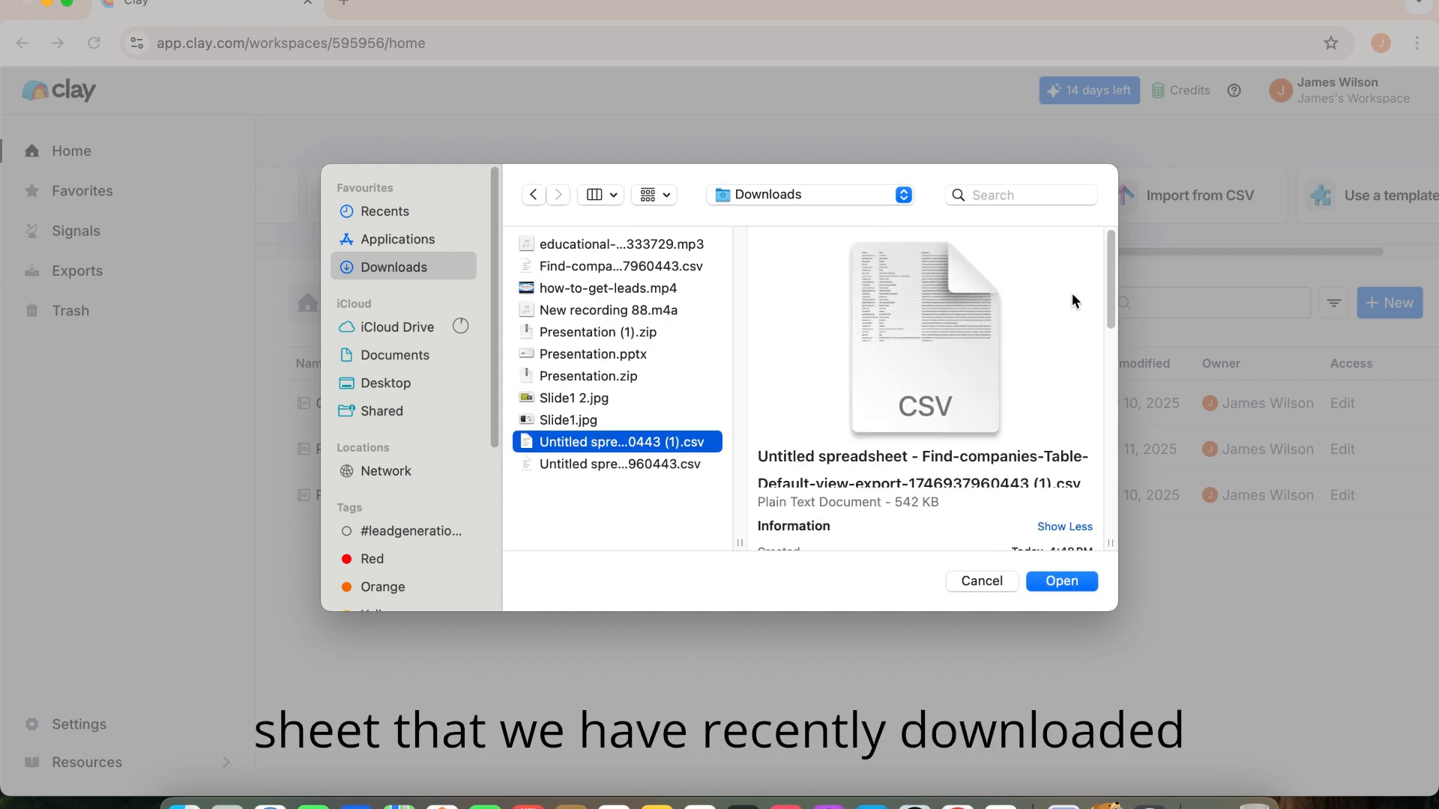
drag(1109, 270, 1107, 314)
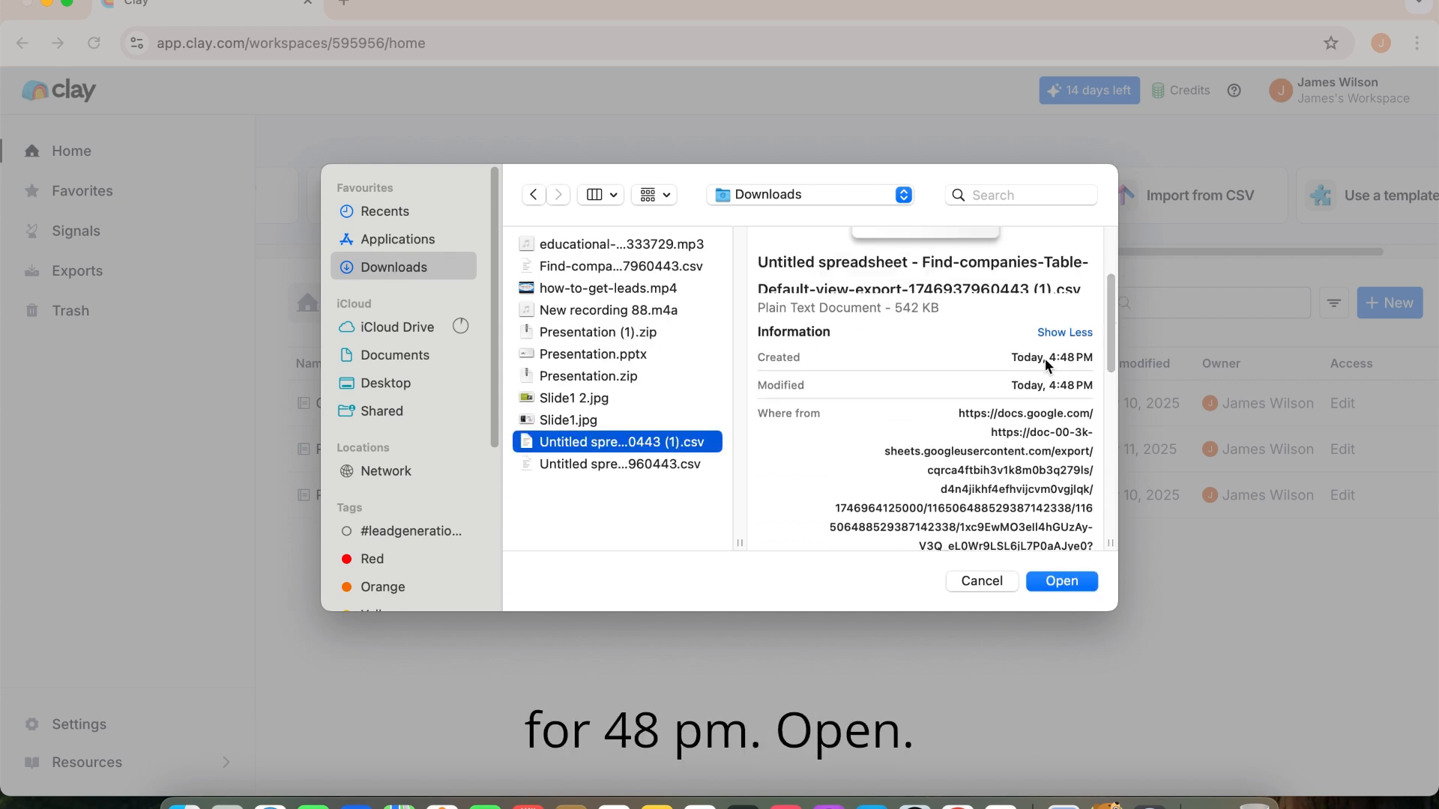
click(1059, 578)
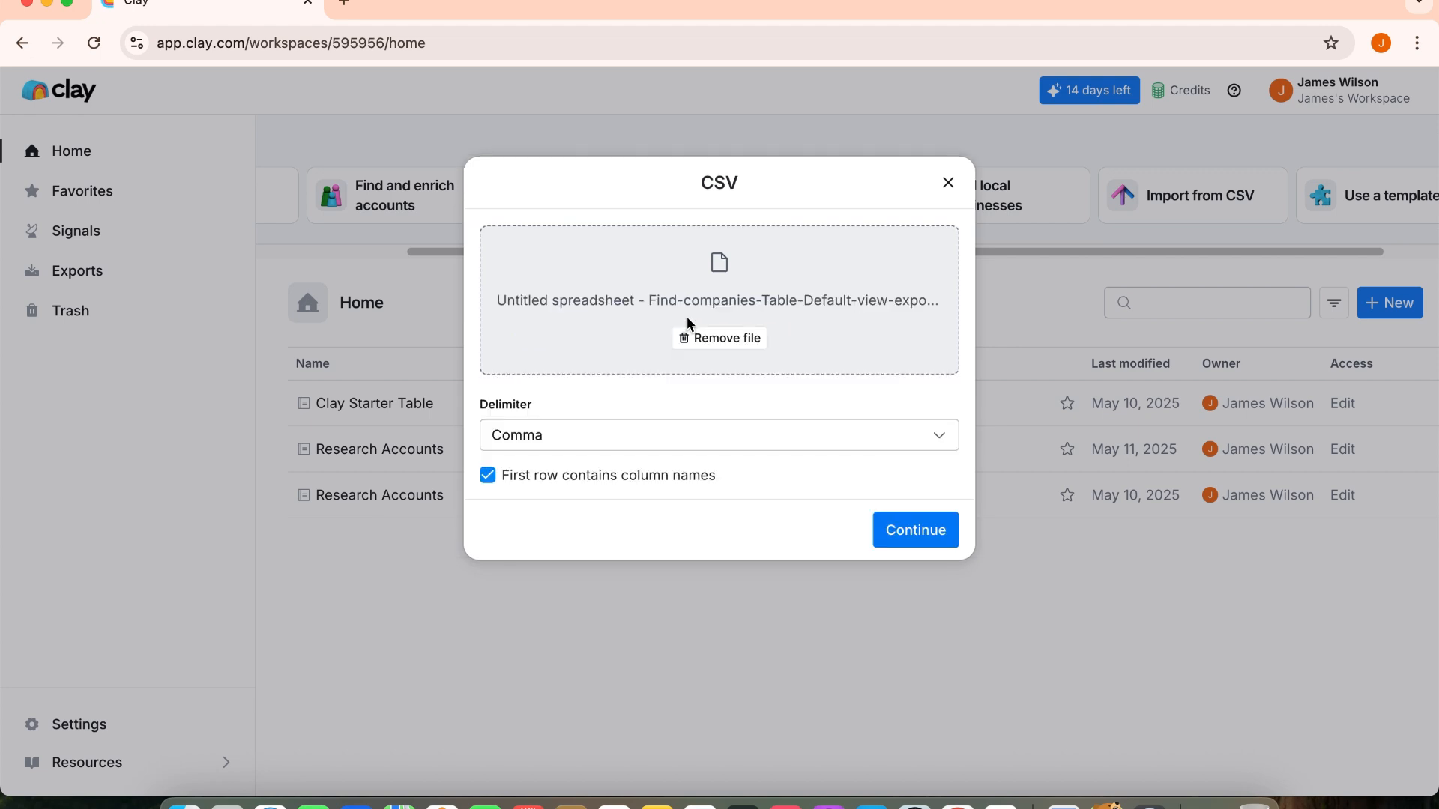
- Complete the CSV import into a new blank table and dismiss the enrichment suggestions
click(925, 532)
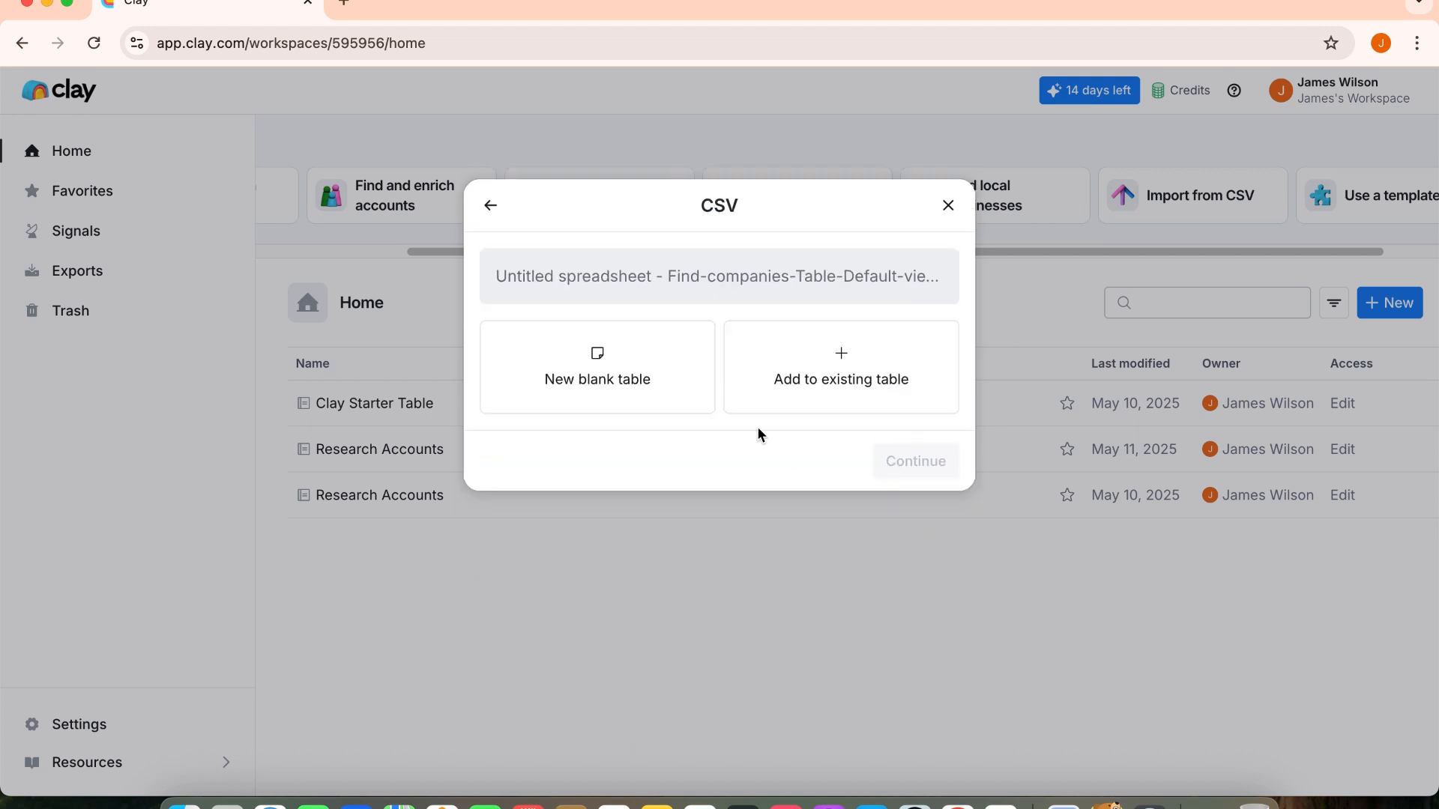
click(628, 360)
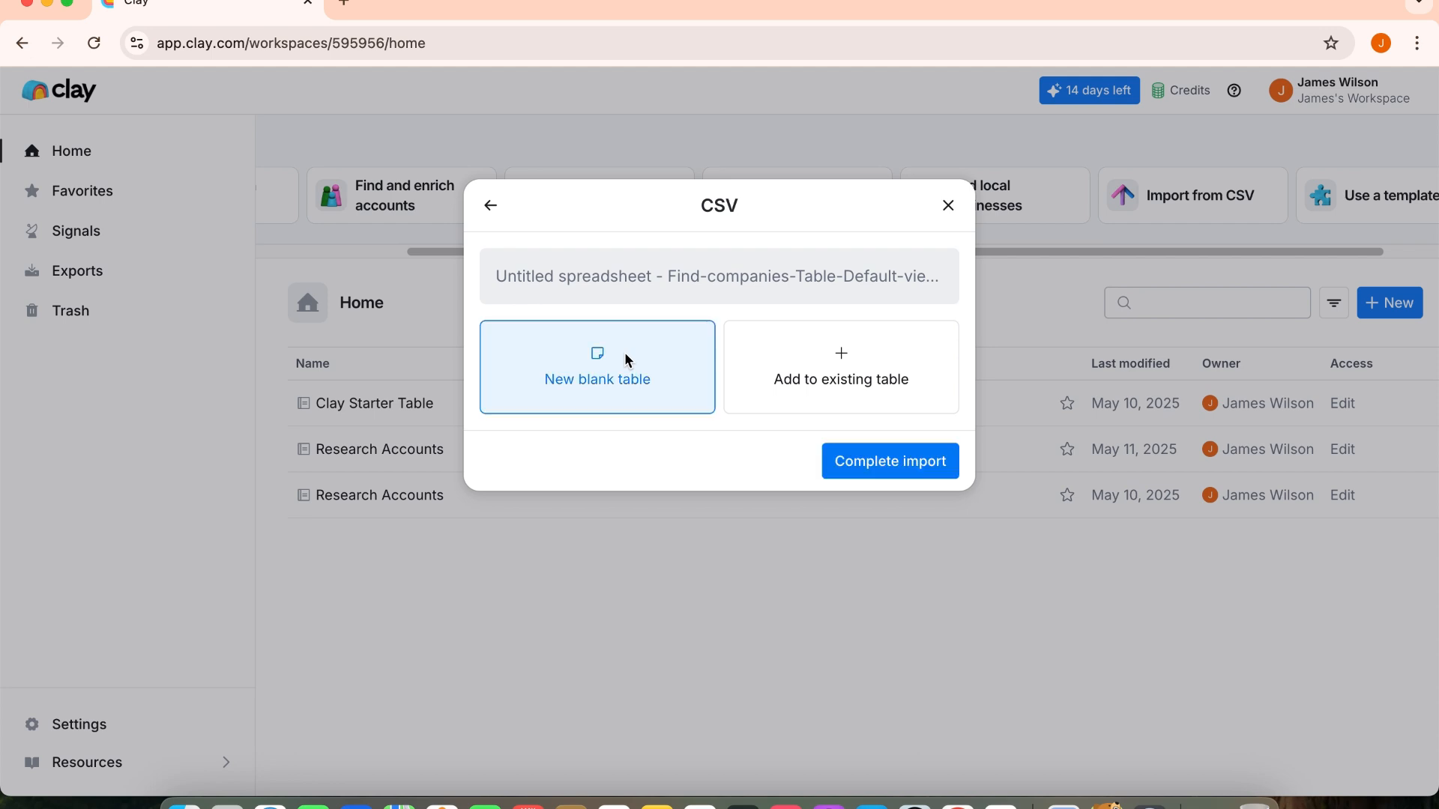
click(871, 459)
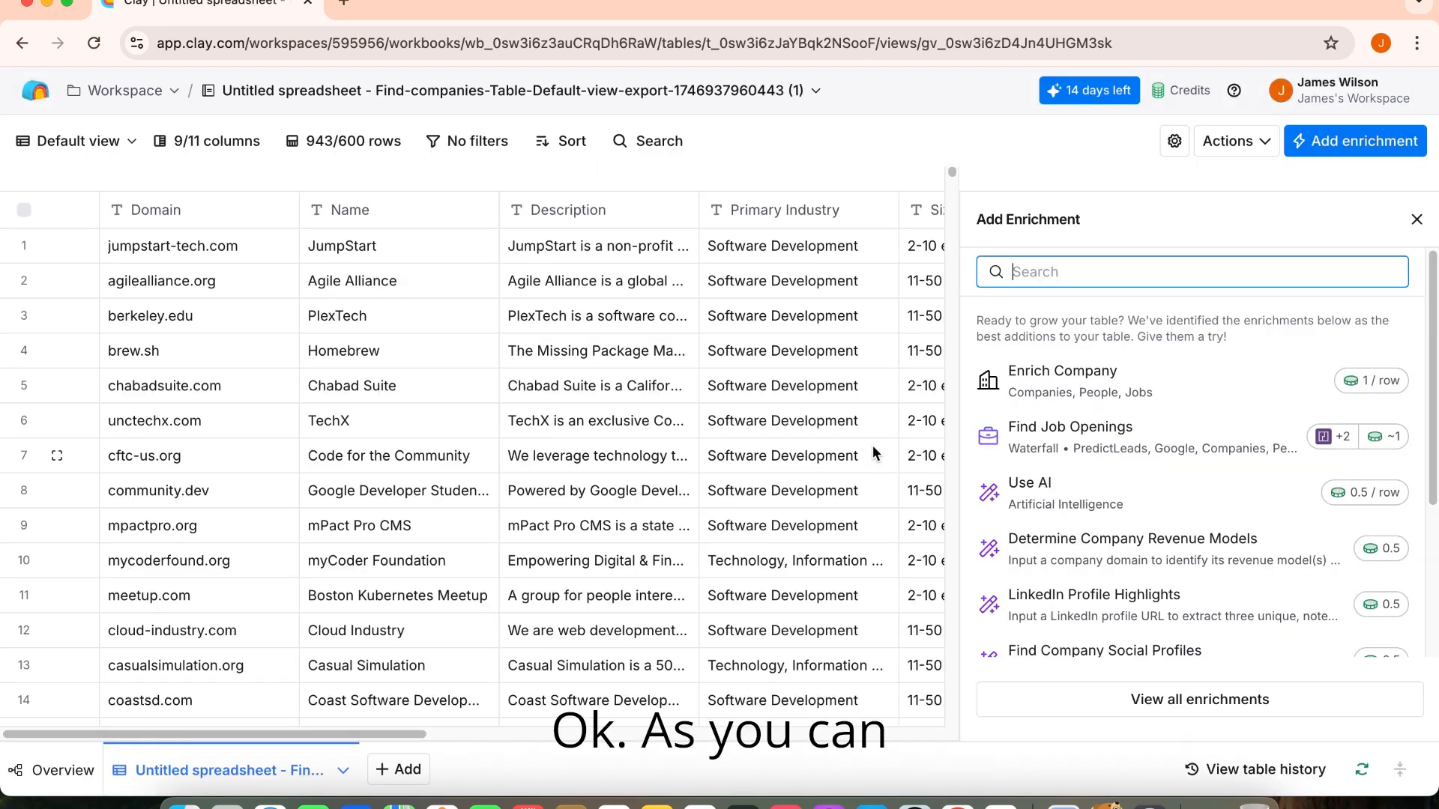
click(1416, 219)
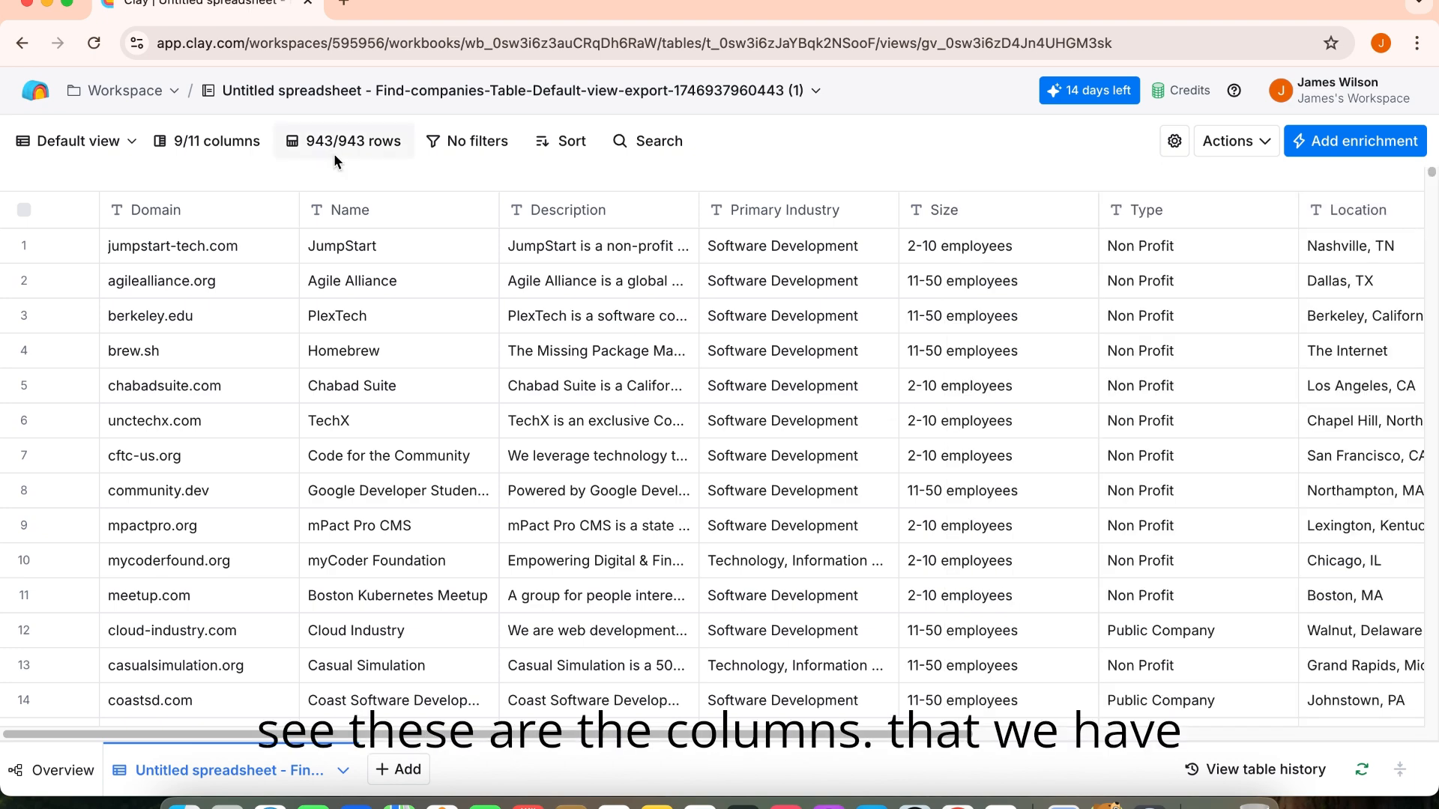
- Start a search for people at the imported companies and expand the company attributes filters
click(1429, 193)
mouse_move(1429, 192)
mouse_down()
mouse_move(1429, 242)
mouse_move(1428, 172)
mouse_up()
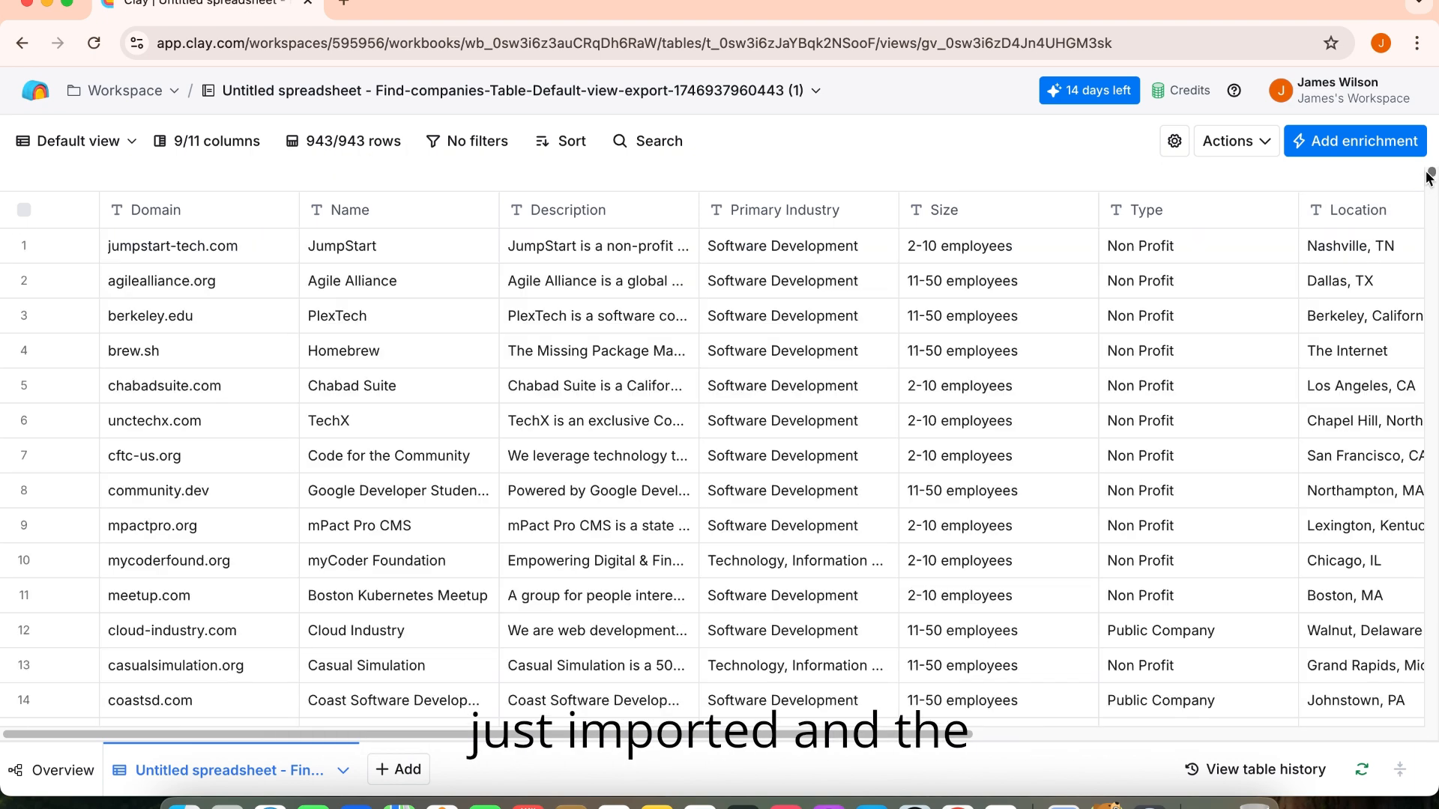
scroll(934, 418, down, 3)
scroll(934, 417, up, 3)
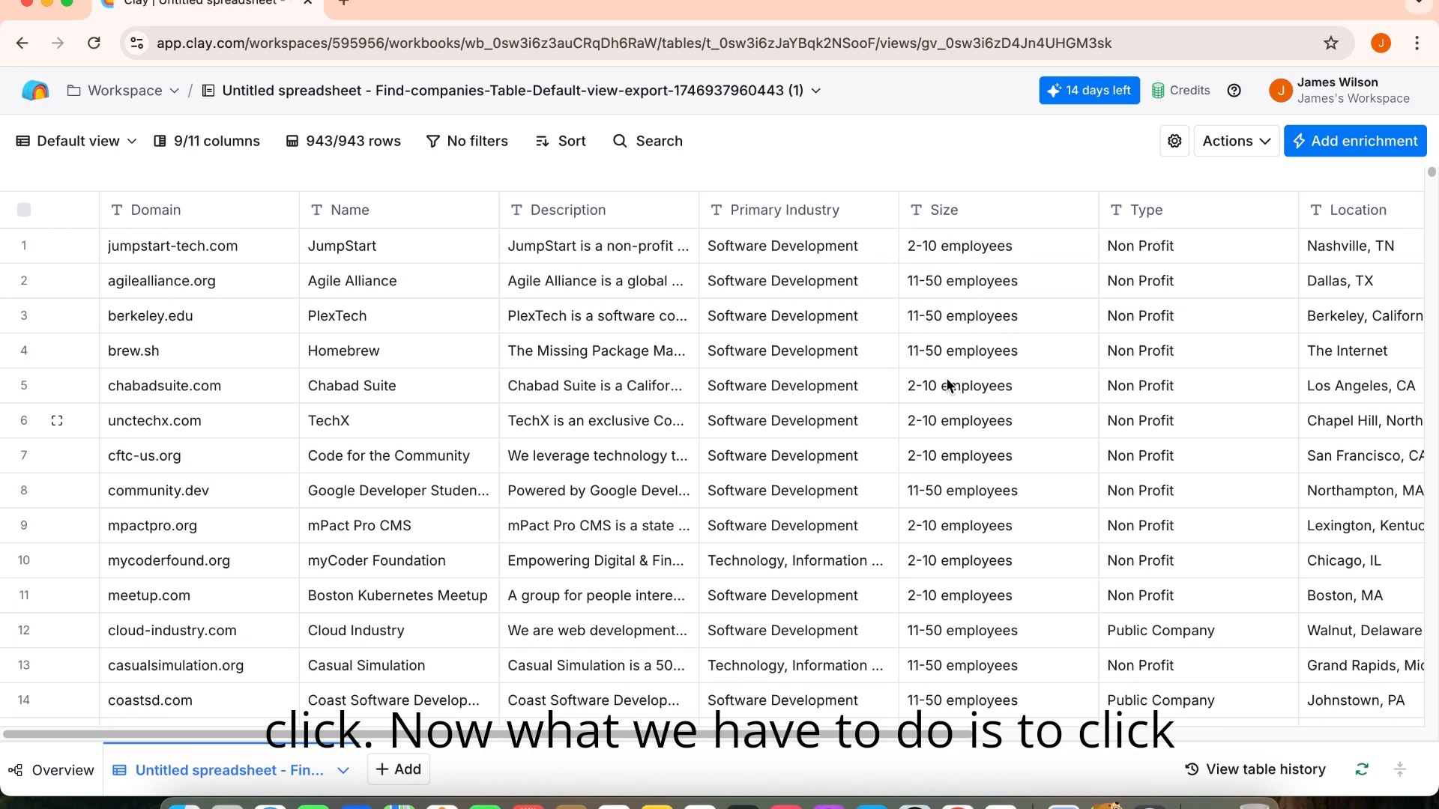
click(1233, 142)
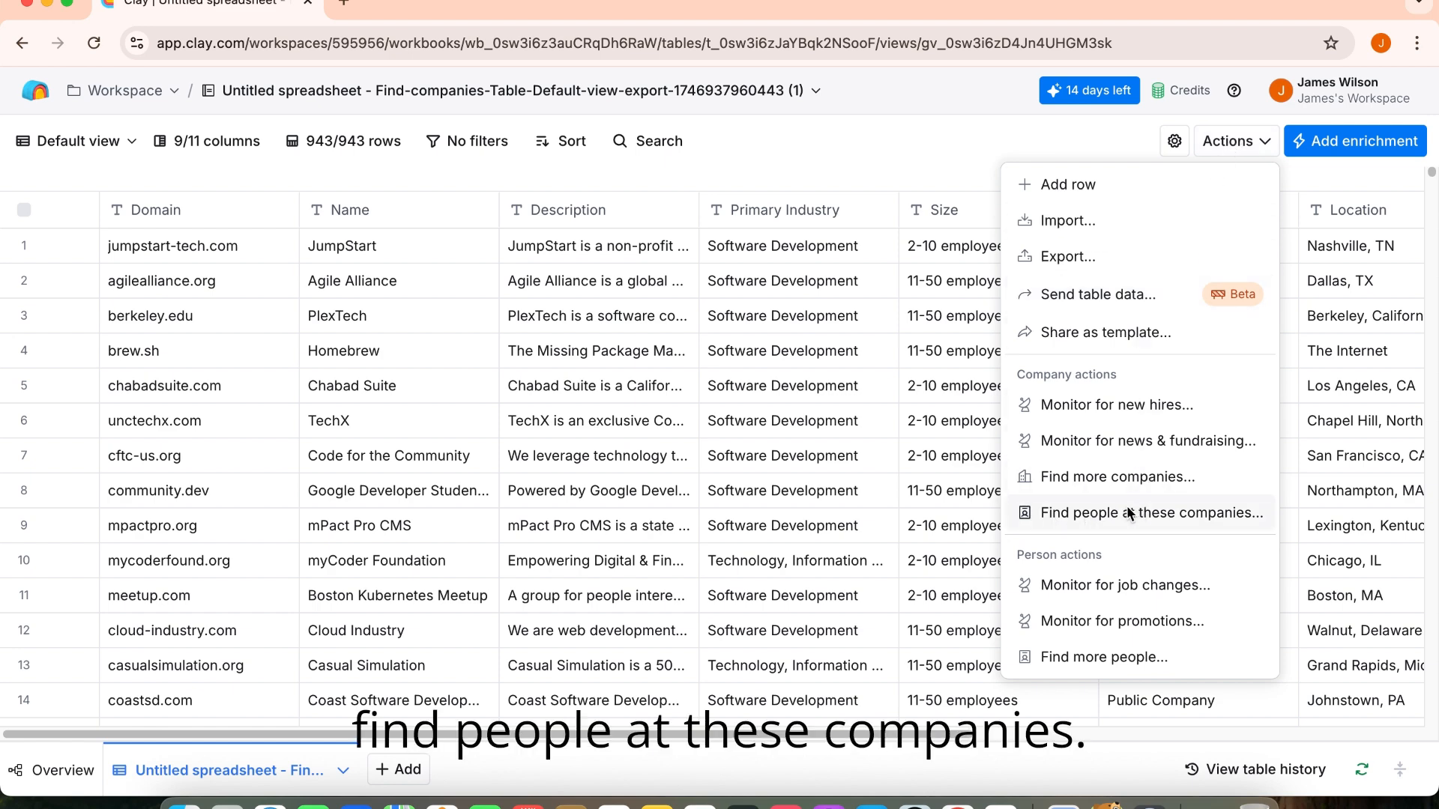
click(1202, 514)
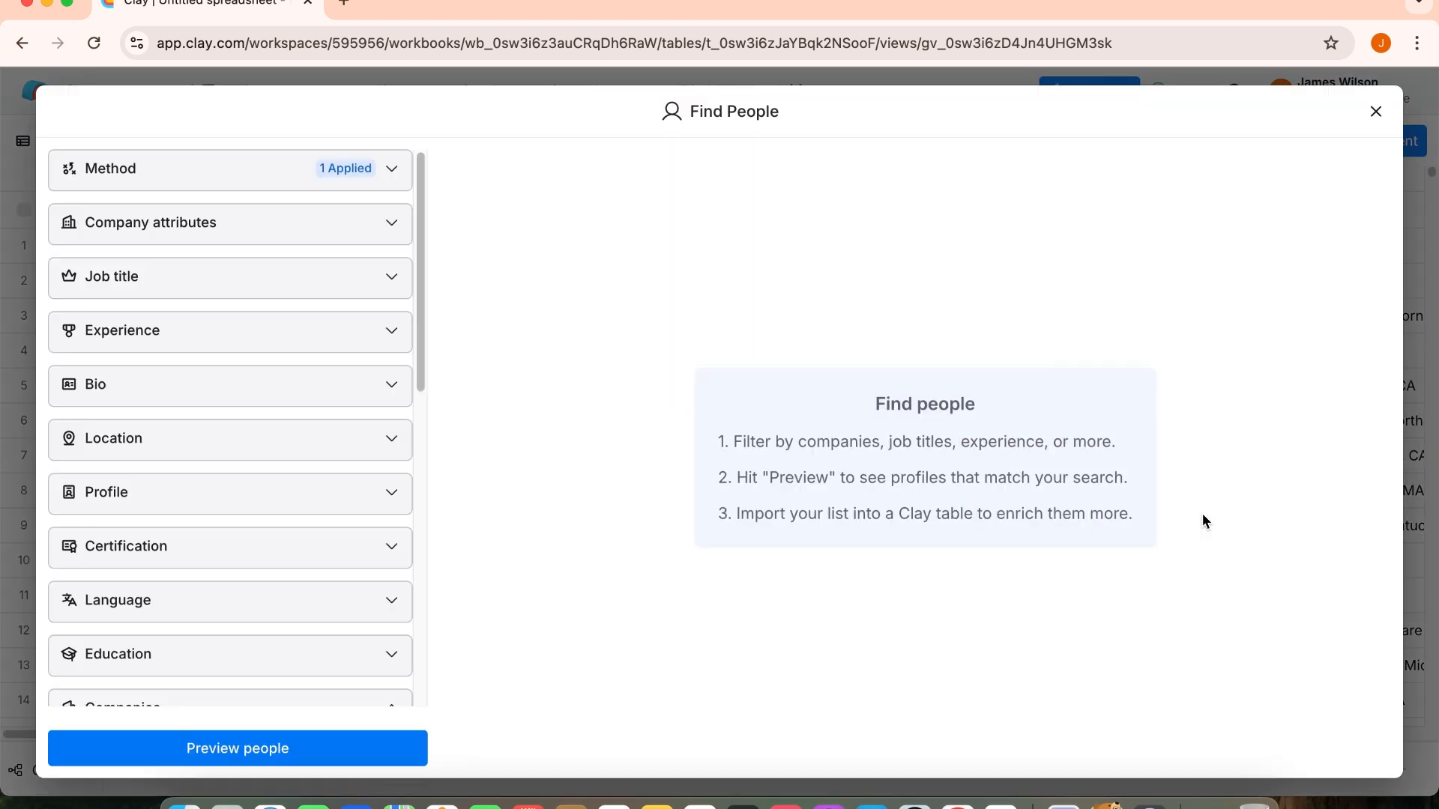
click(393, 224)
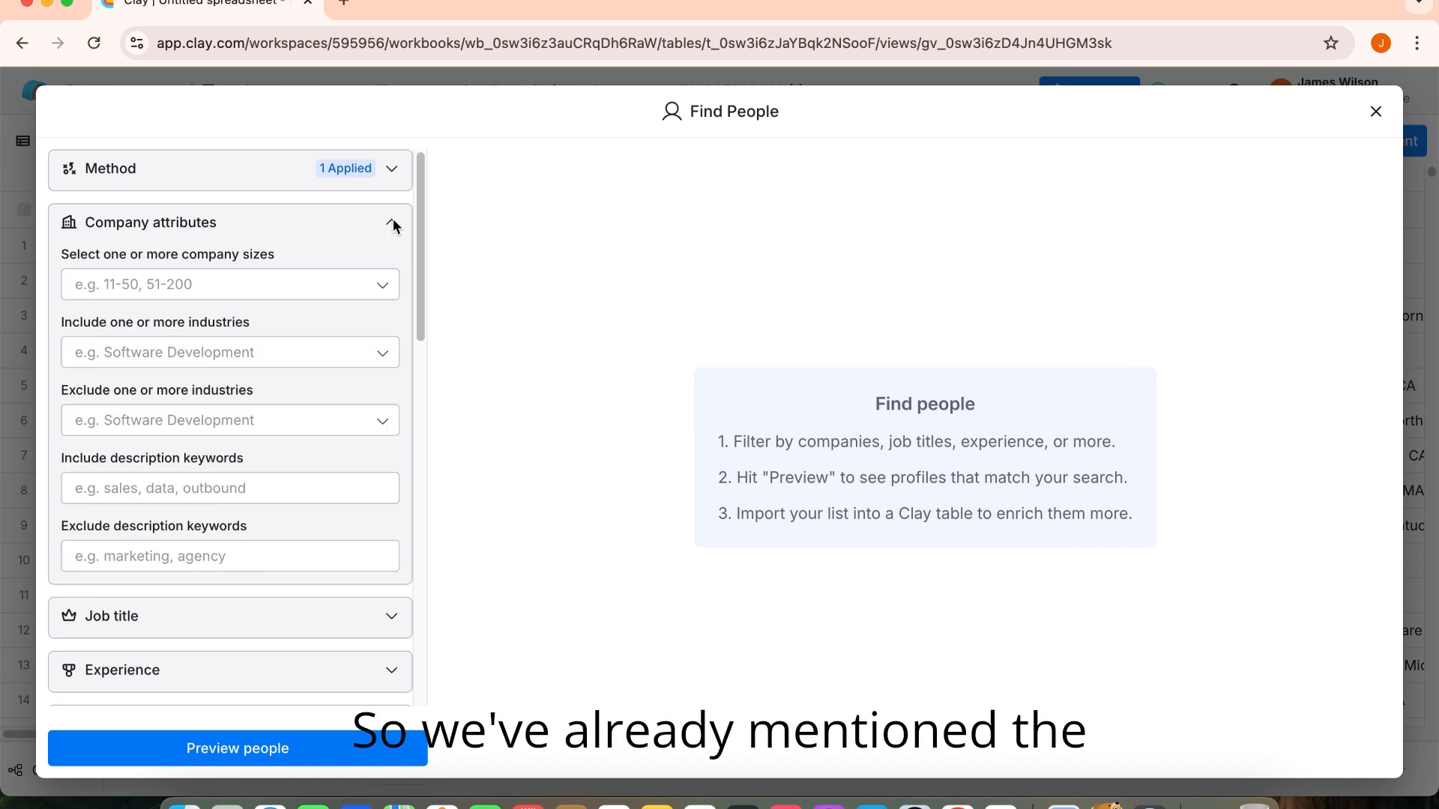
scroll(426, 201, down, 1)
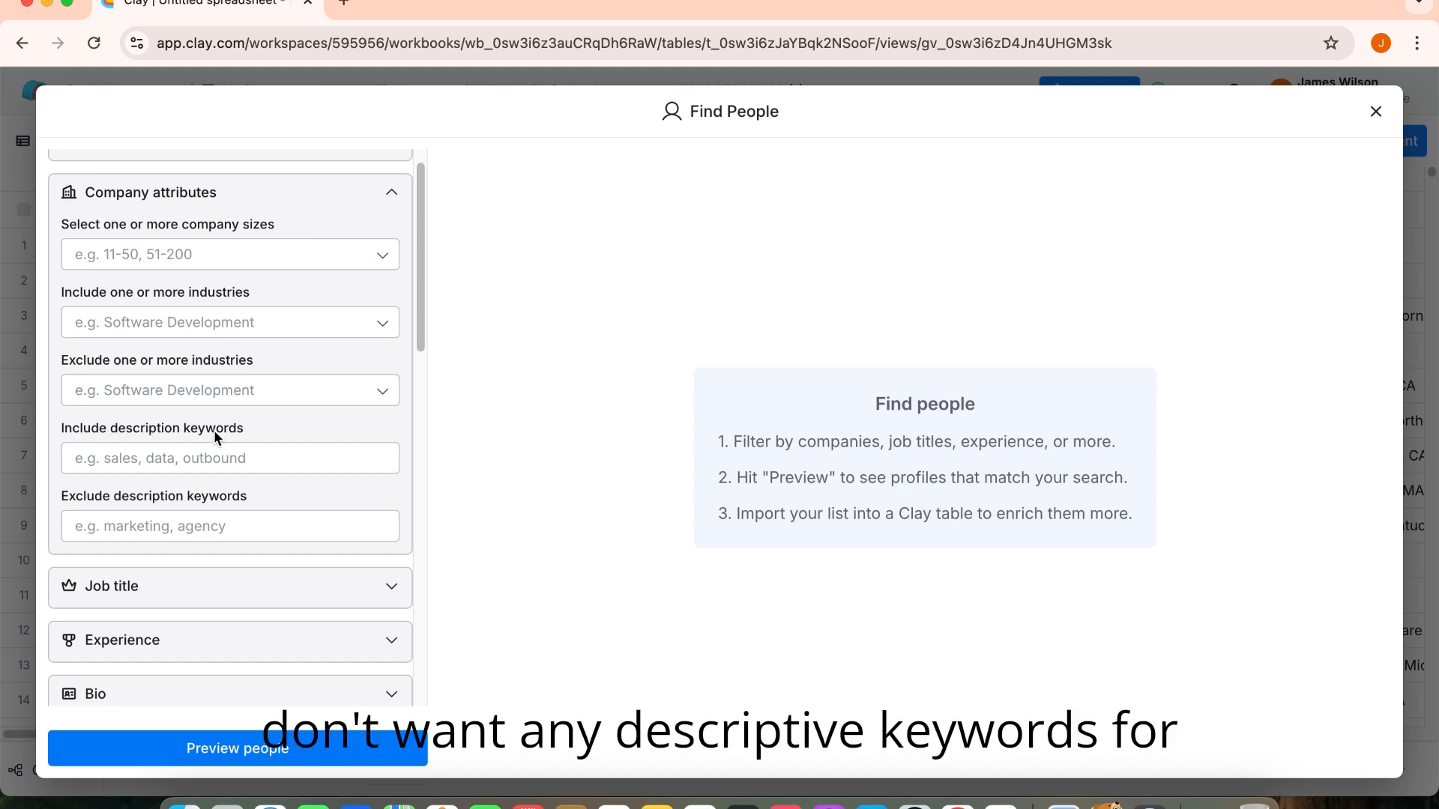
drag(420, 257, 412, 366)
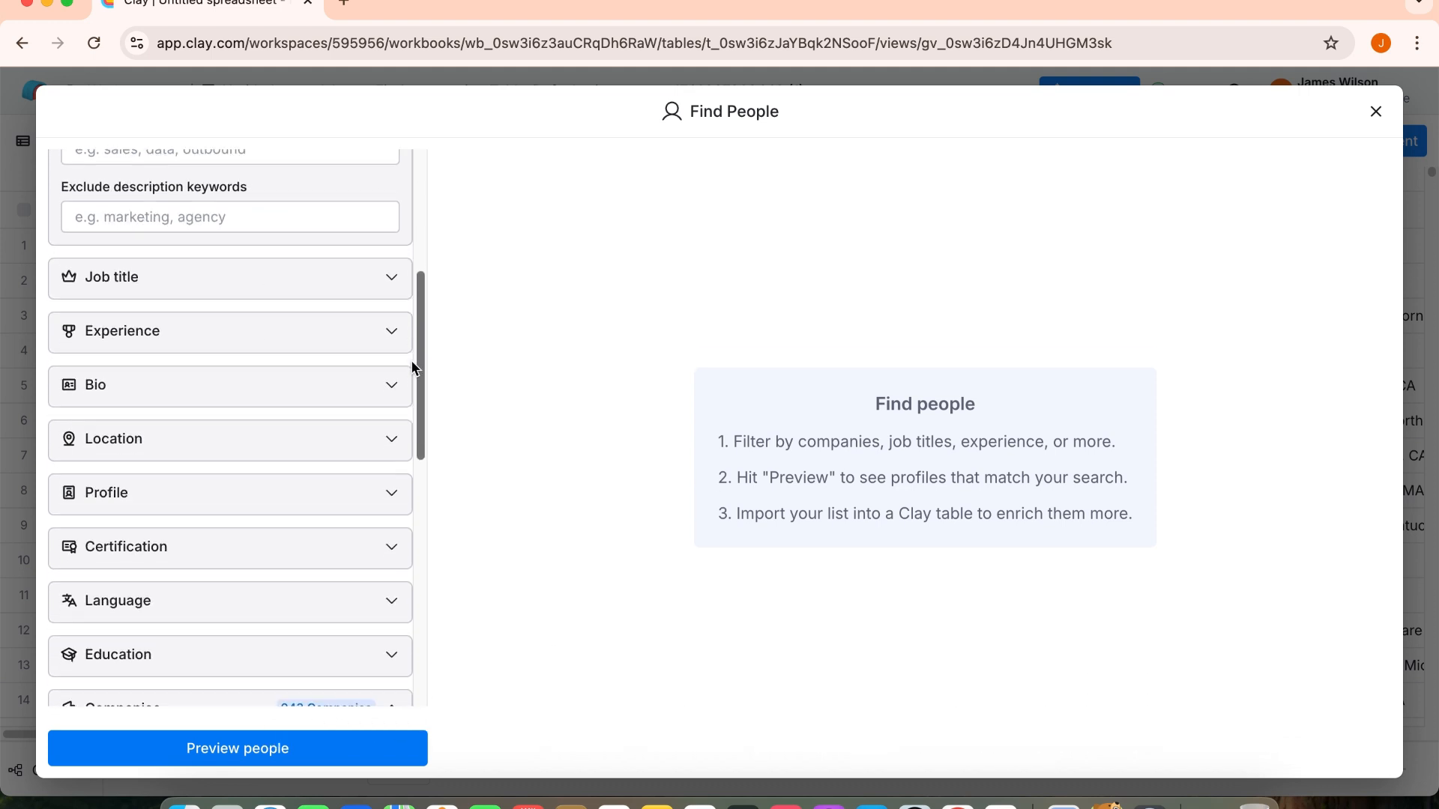
- Set the included job title levels to Owner, Partner, C-suite, VP, Director and Head
click(311, 276)
click(310, 339)
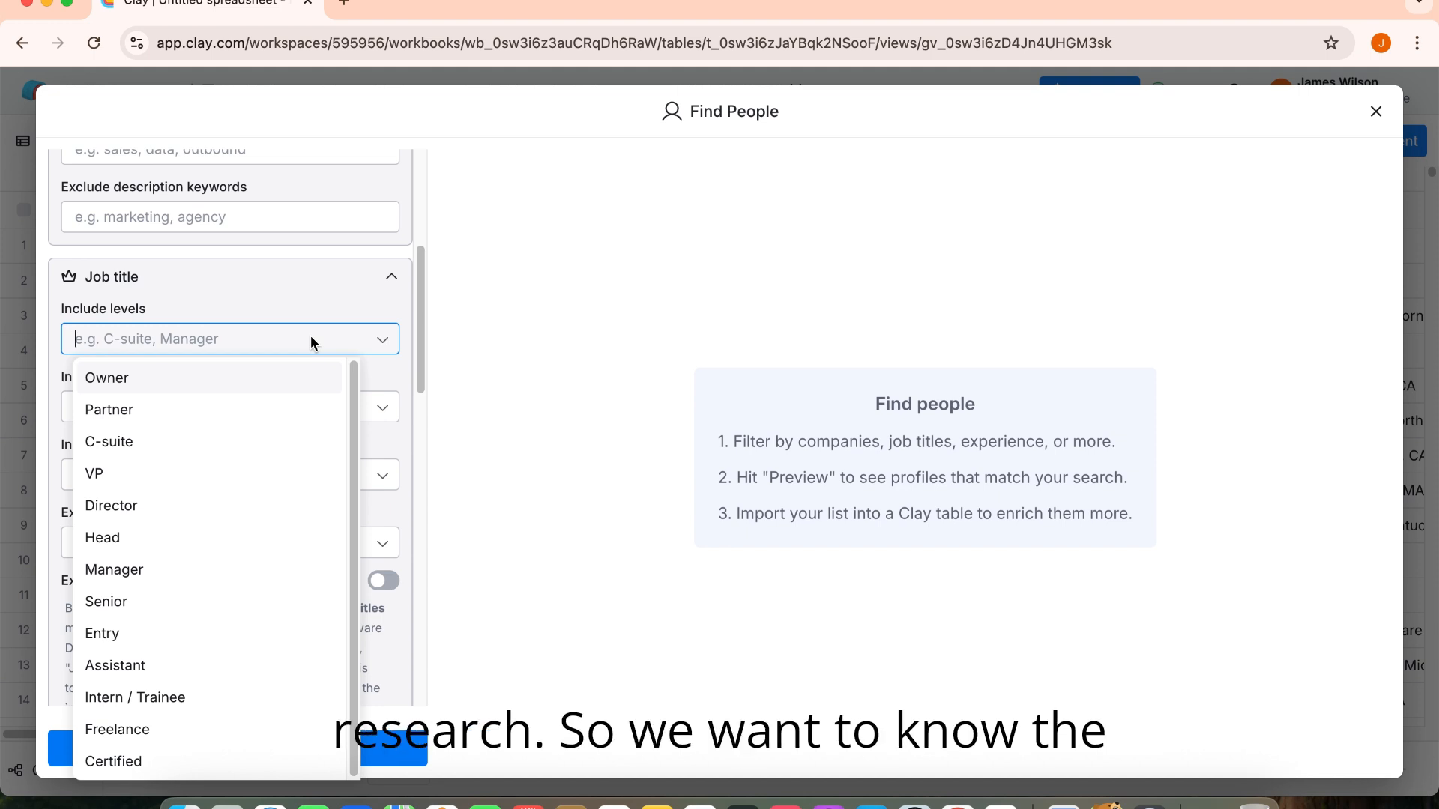
click(269, 376)
click(213, 415)
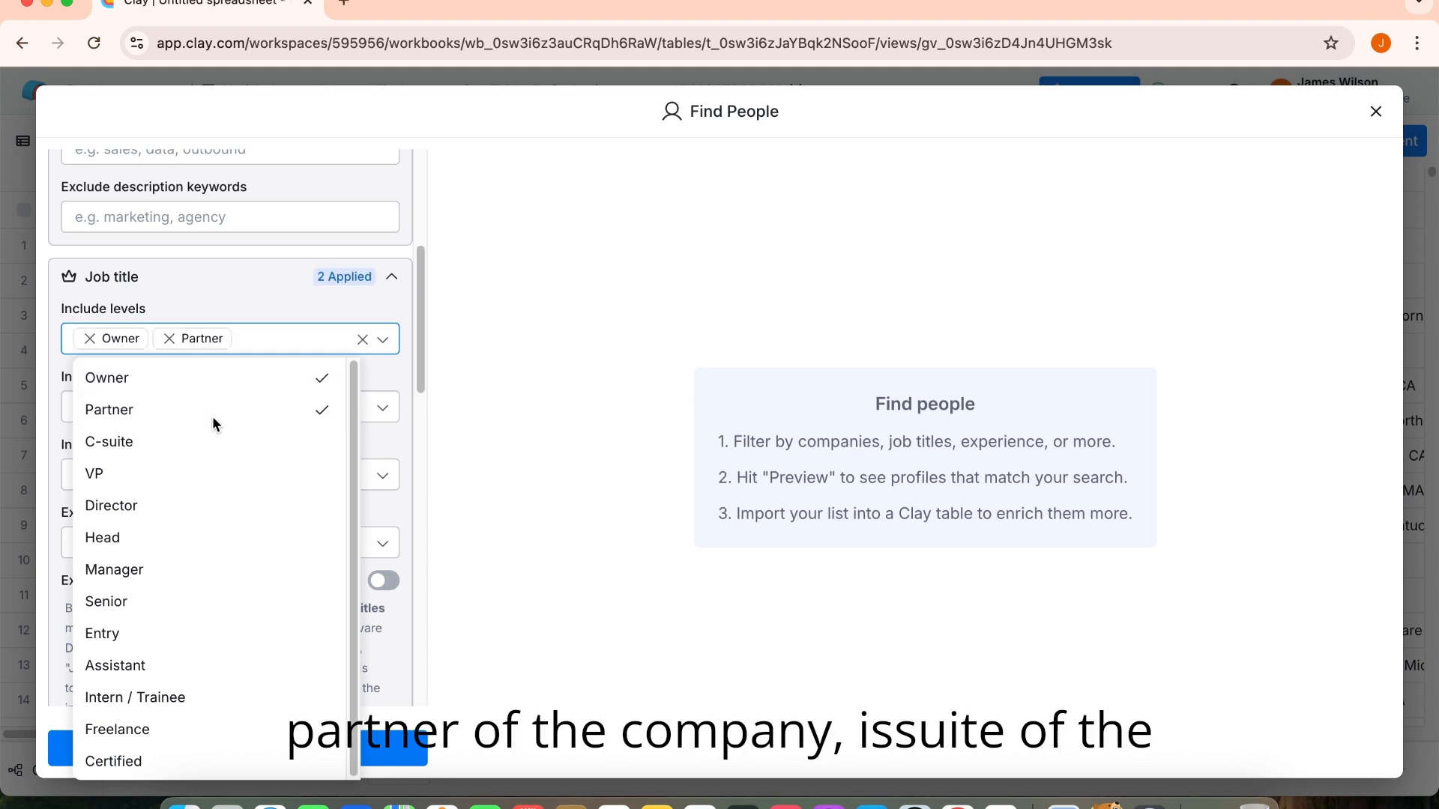
click(199, 443)
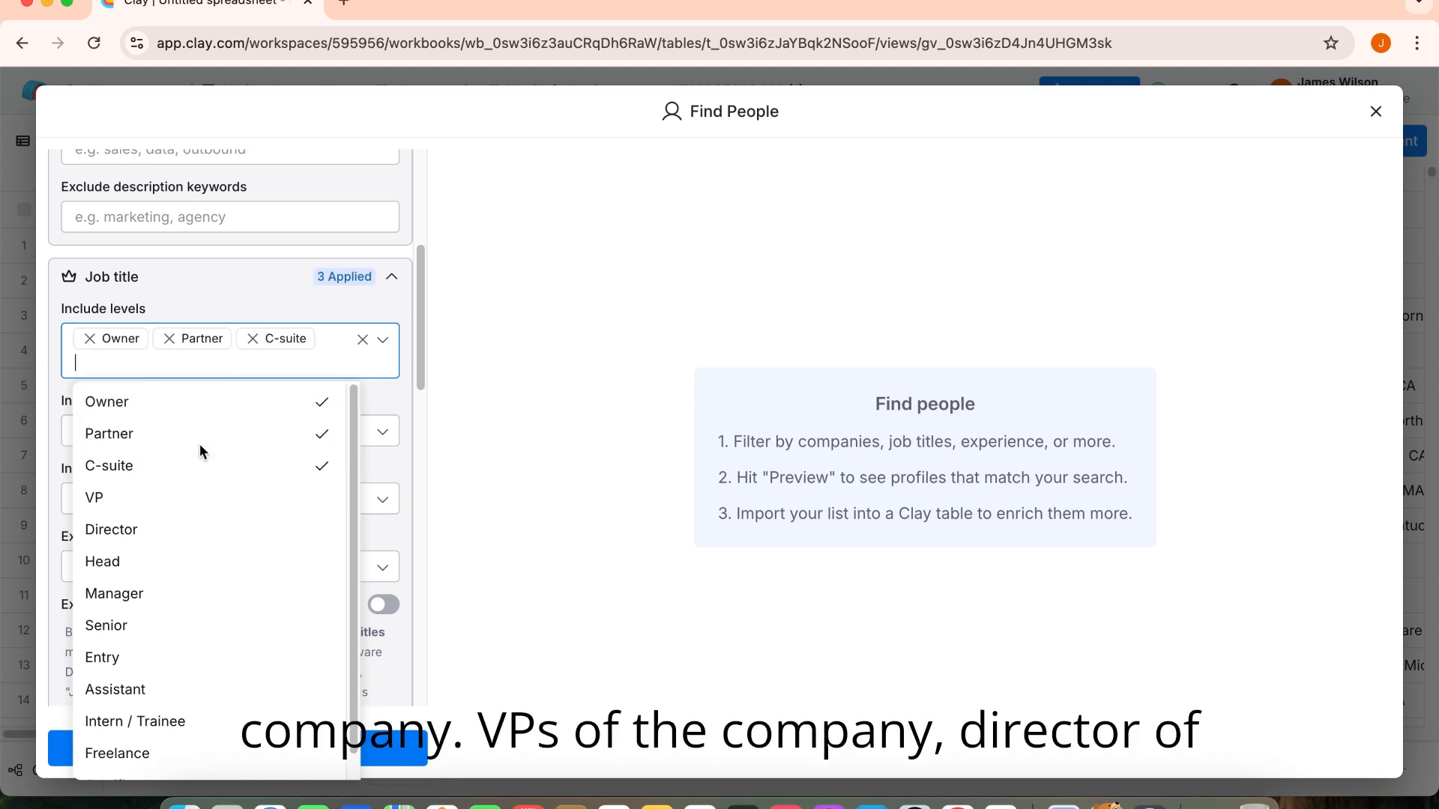
click(195, 488)
click(188, 519)
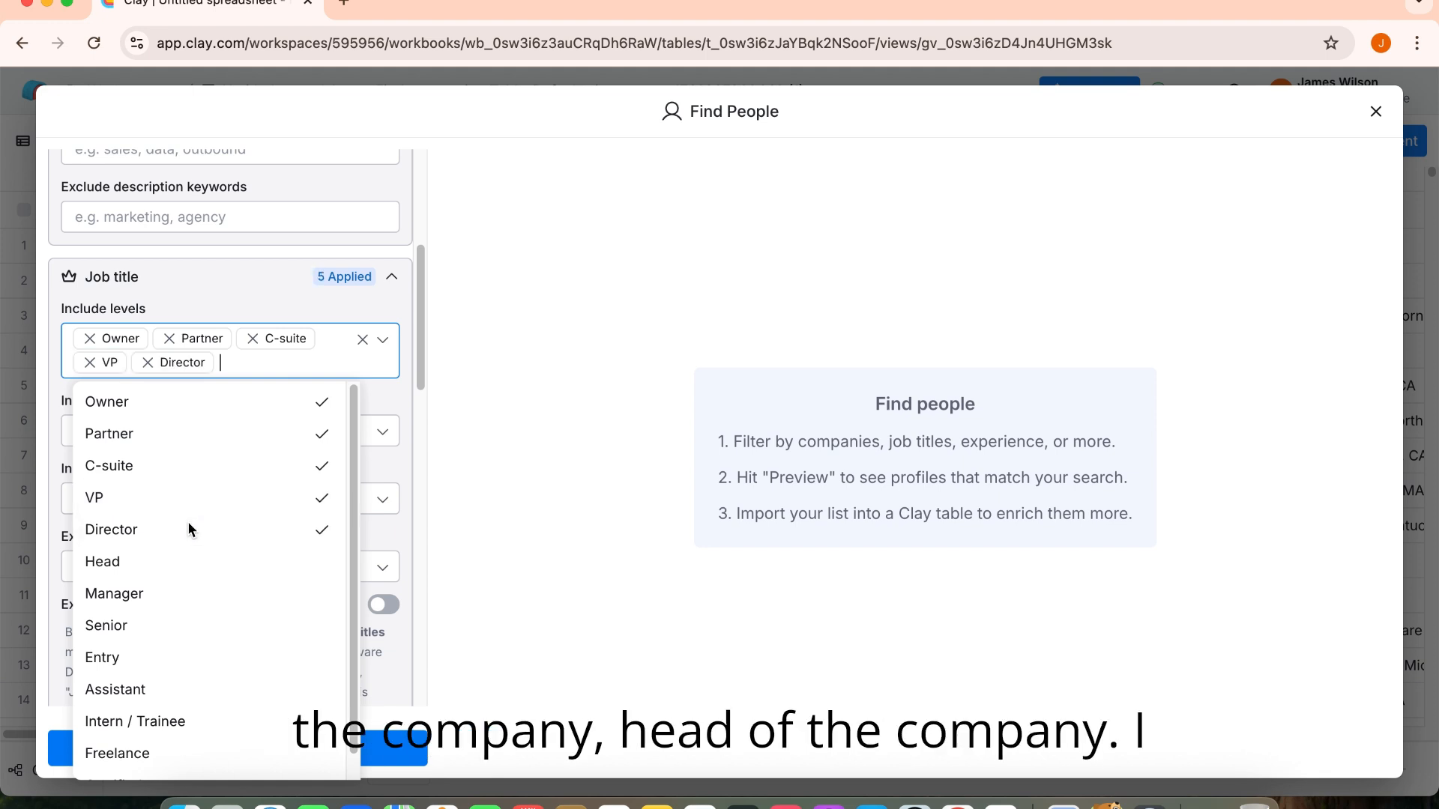
click(181, 553)
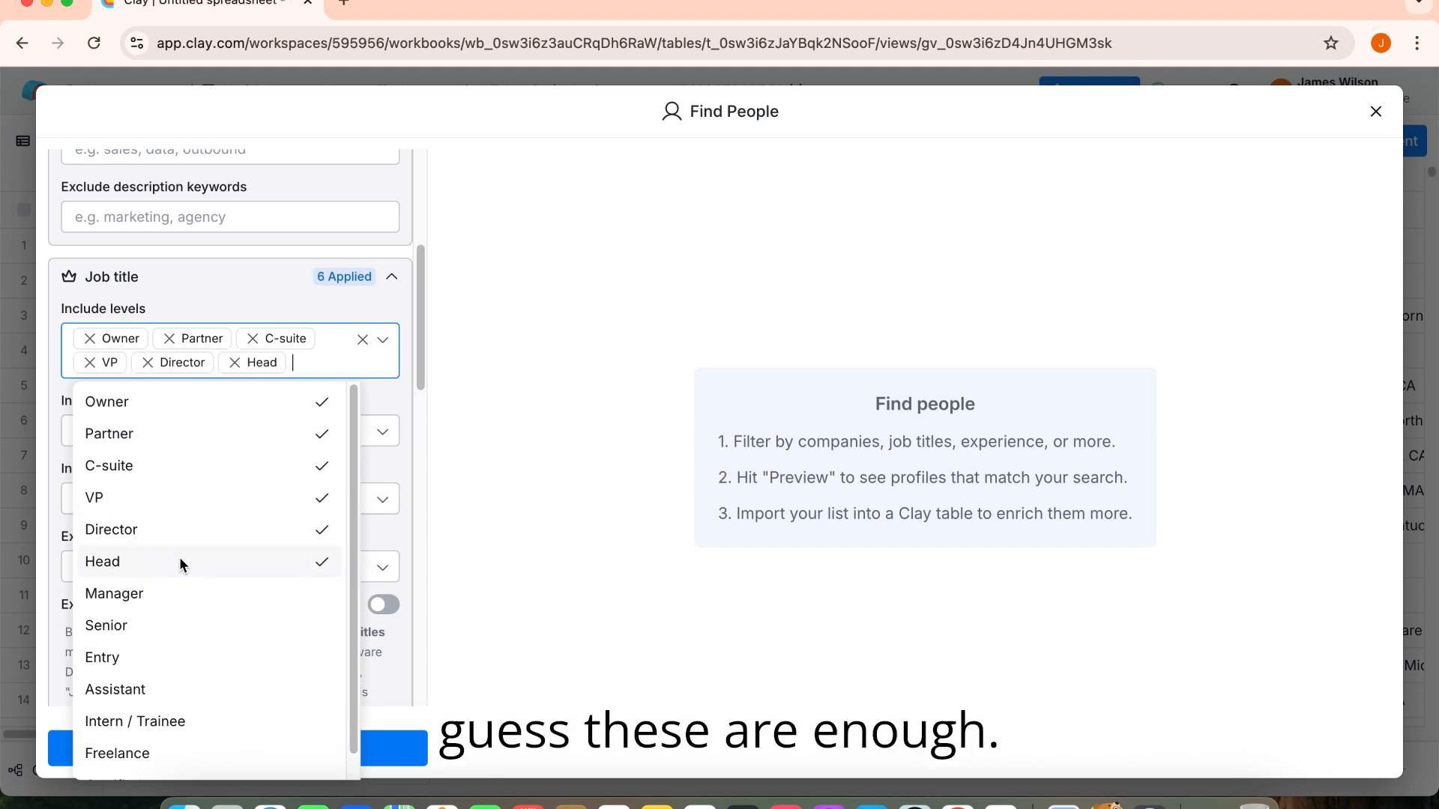
scroll(231, 427, down, 1)
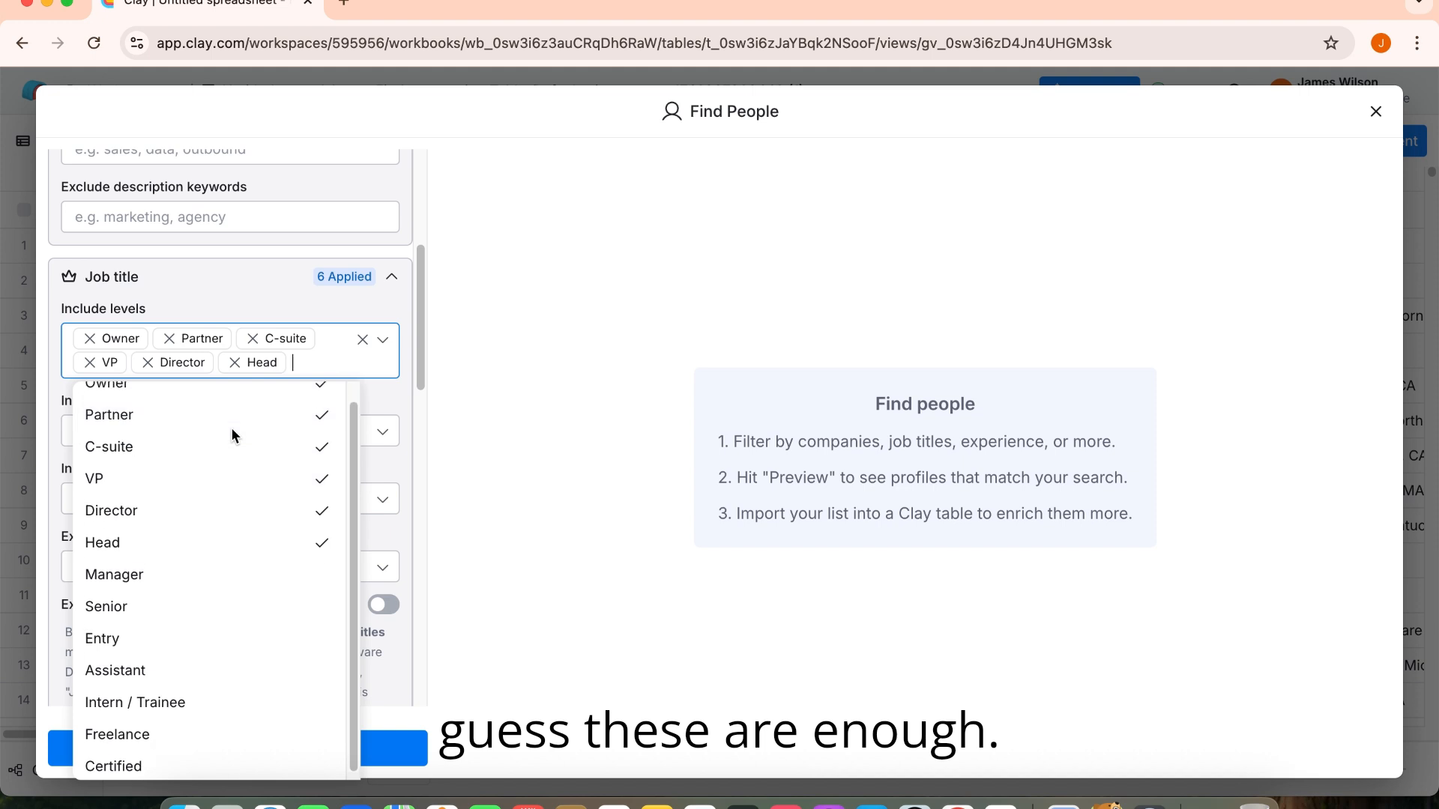
scroll(231, 427, up, 1)
click(377, 402)
scroll(412, 336, down, 3)
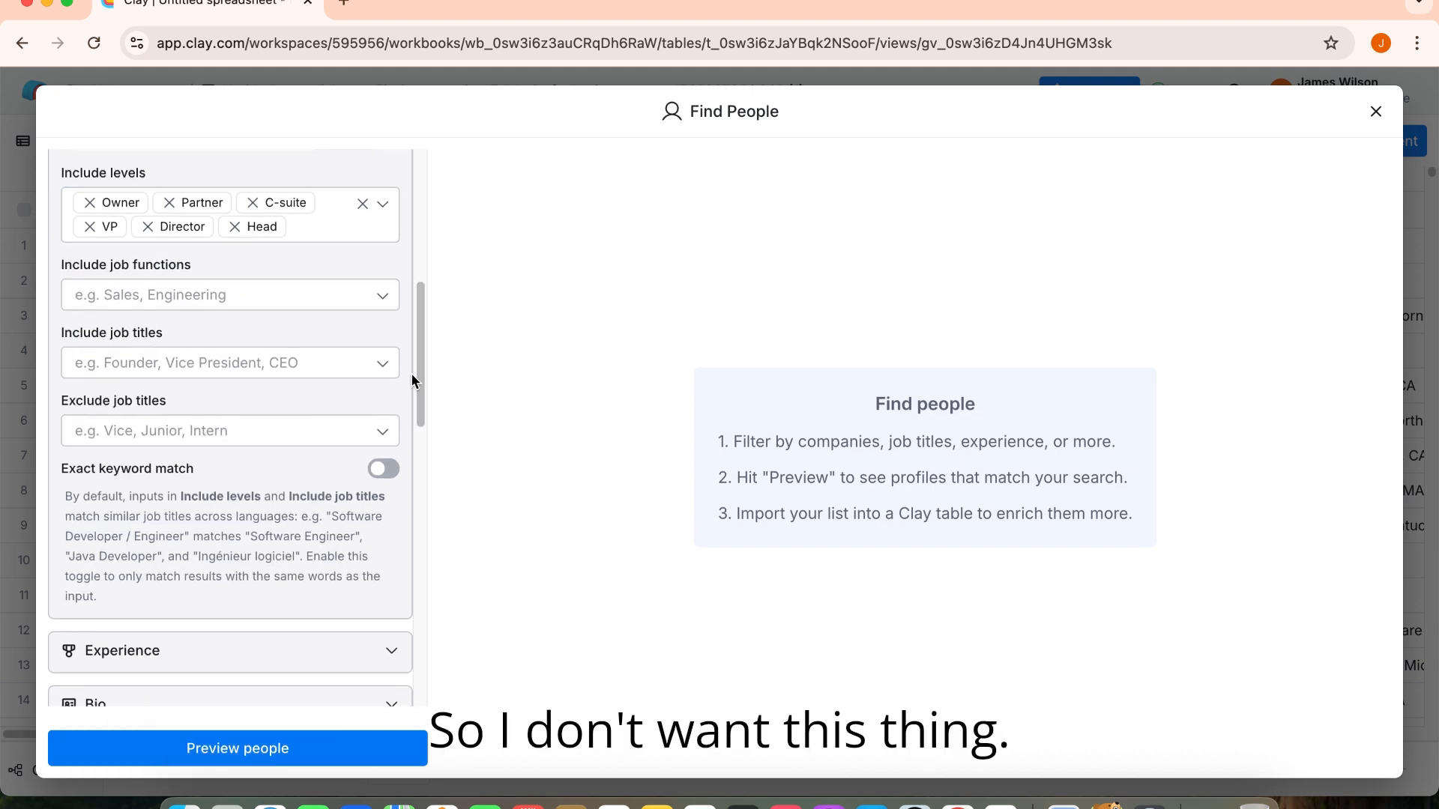
- Look through the job function, experience, bio and location filter options of the people search
click(345, 295)
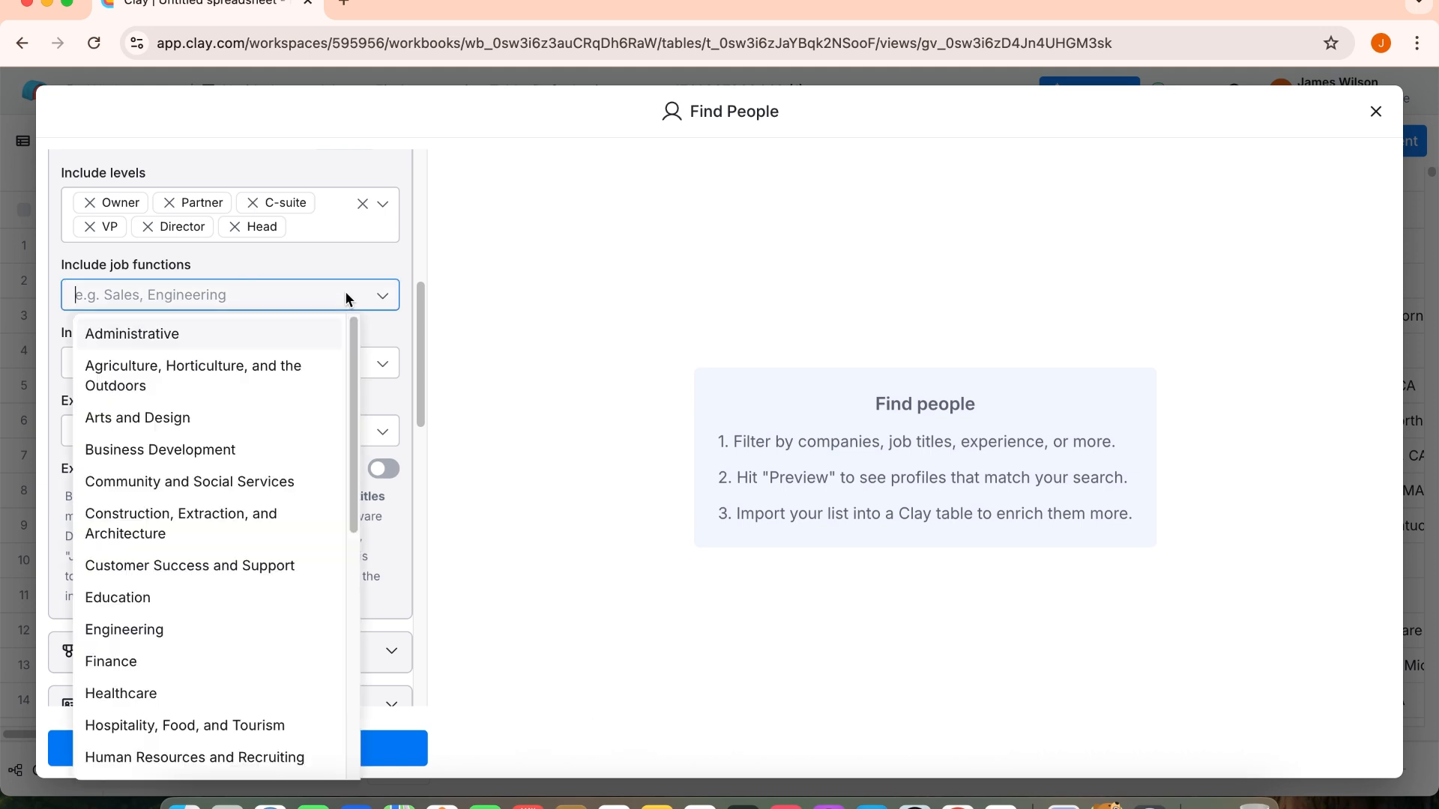
click(395, 314)
scroll(416, 316, down, 5)
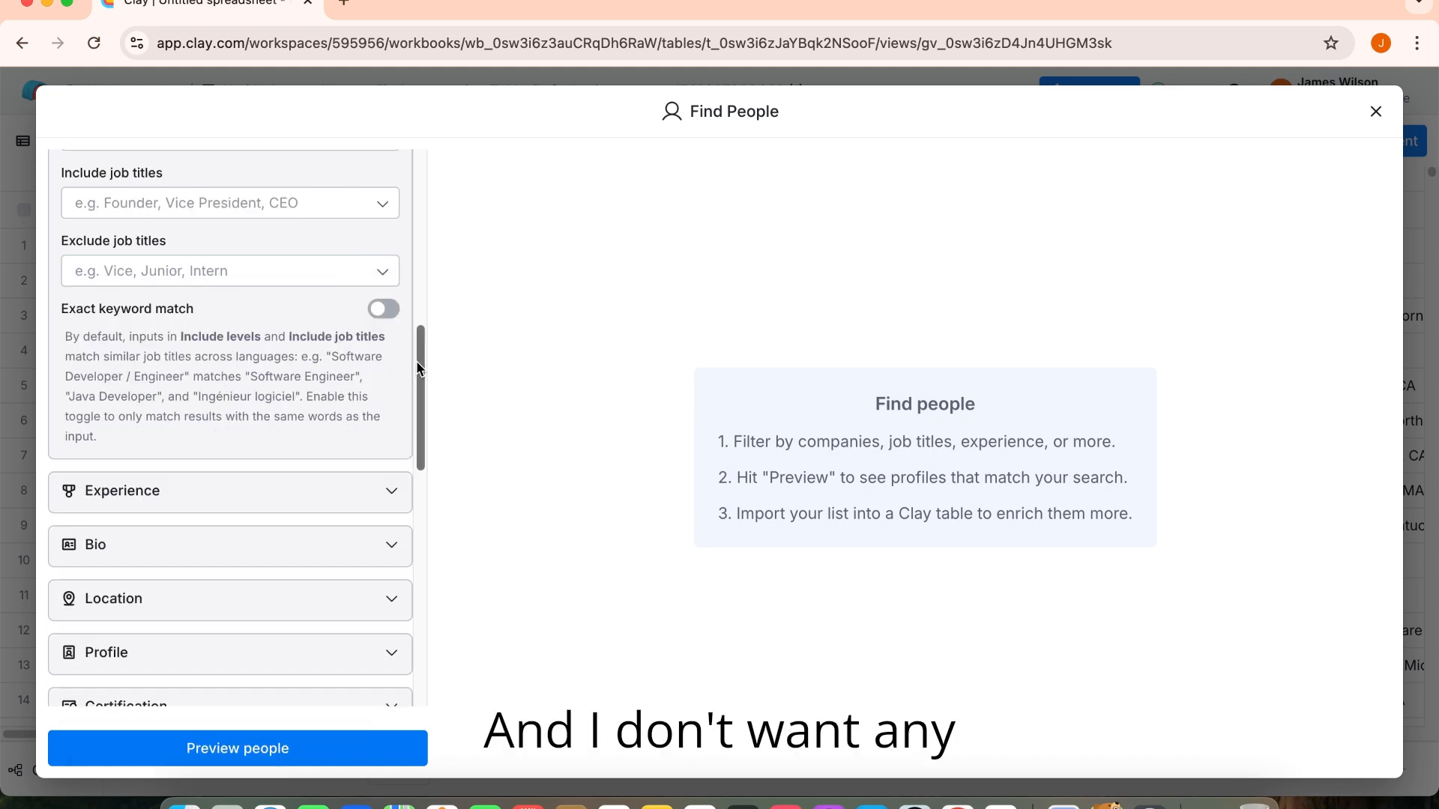
click(337, 342)
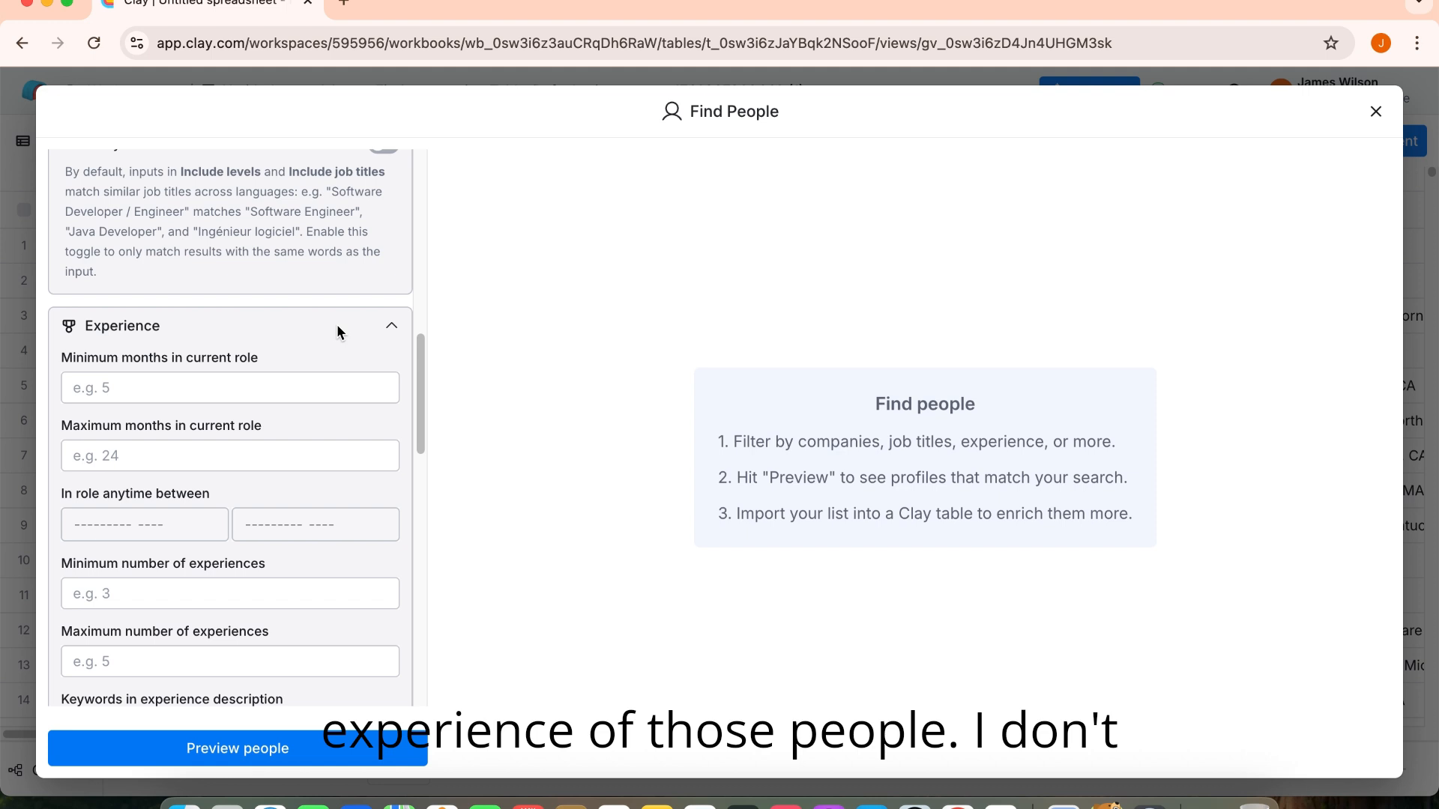
click(338, 328)
scroll(418, 403, down, 2)
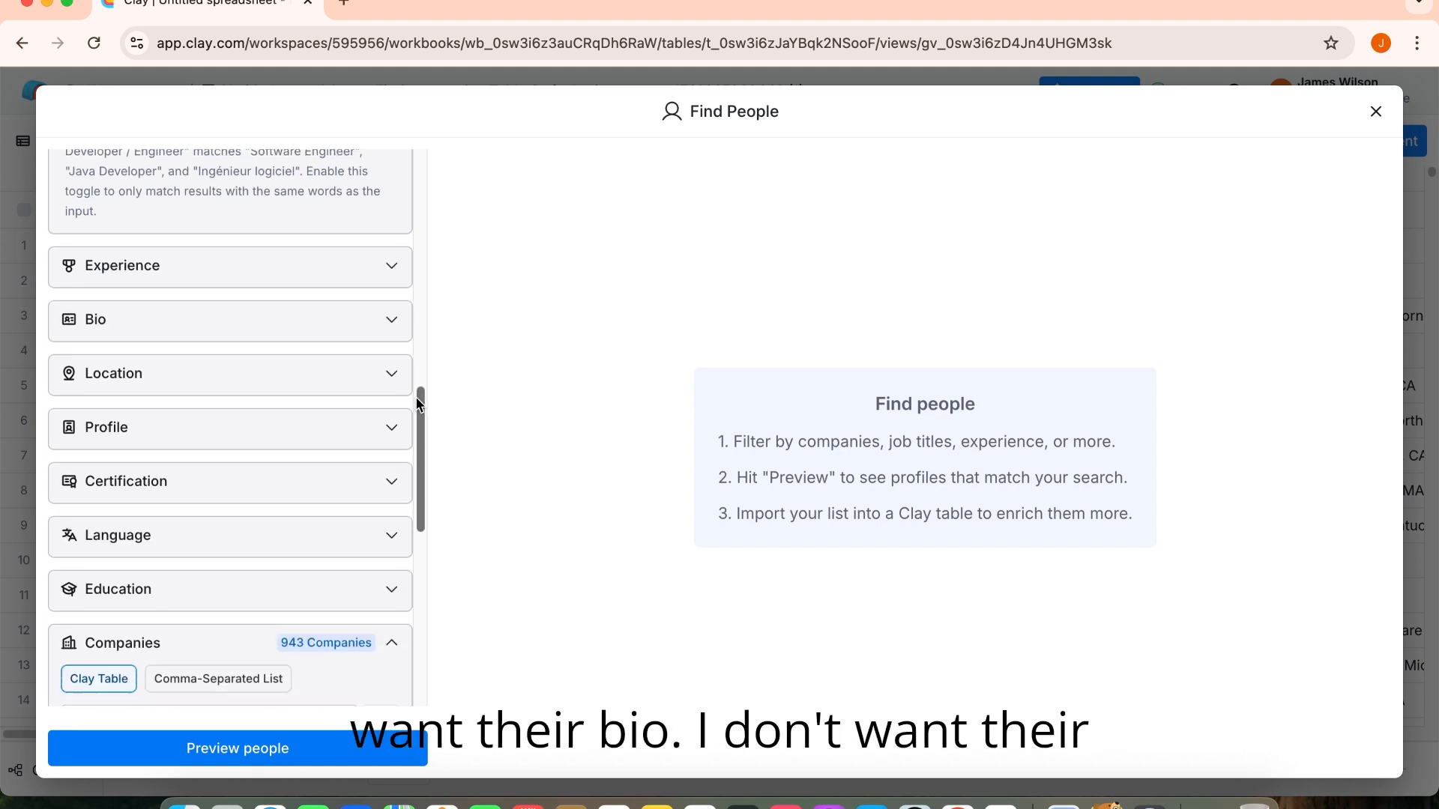
click(360, 303)
click(360, 303)
click(347, 354)
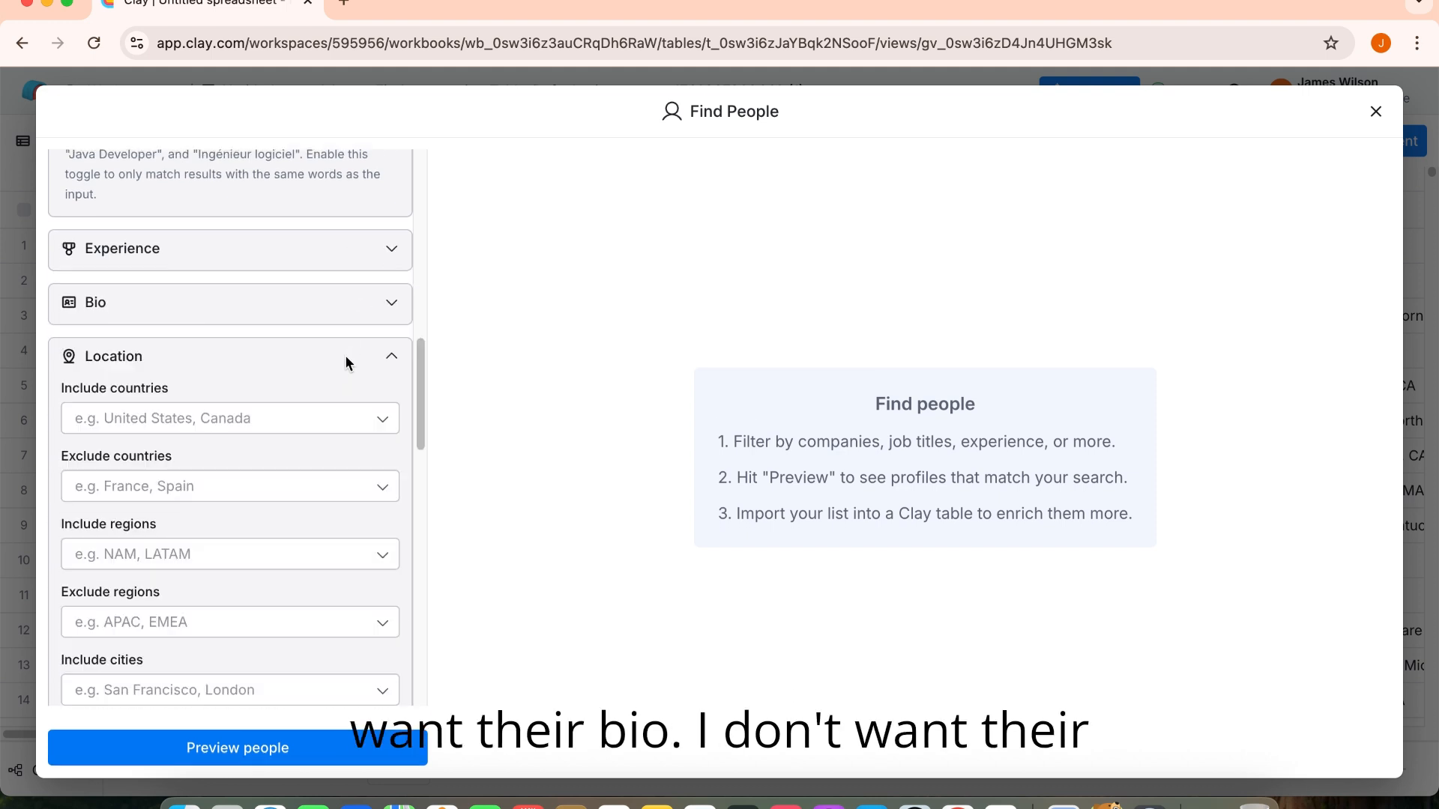
click(328, 357)
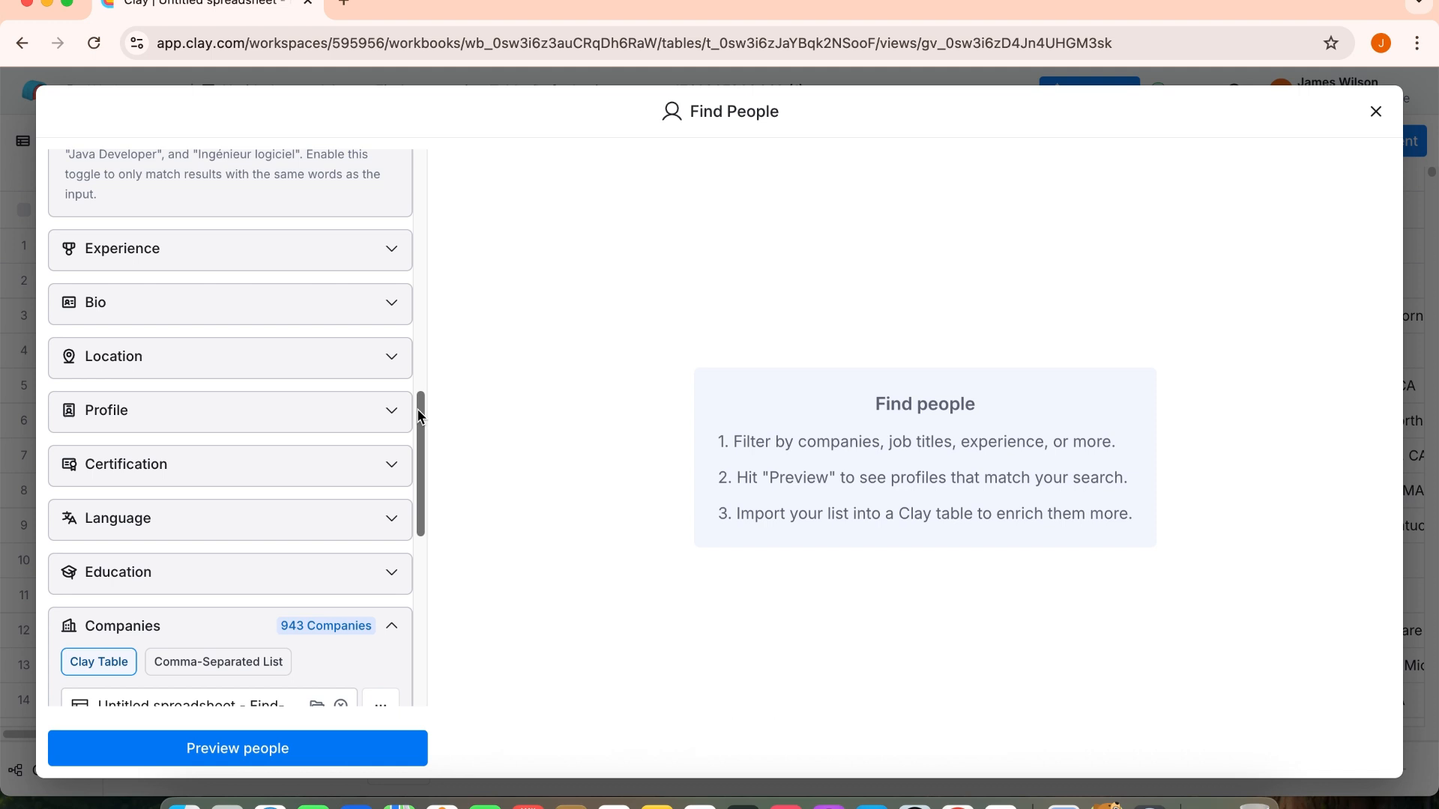
- Limit the results to 2 people per company and preview the matching people
scroll(420, 416, down, 10)
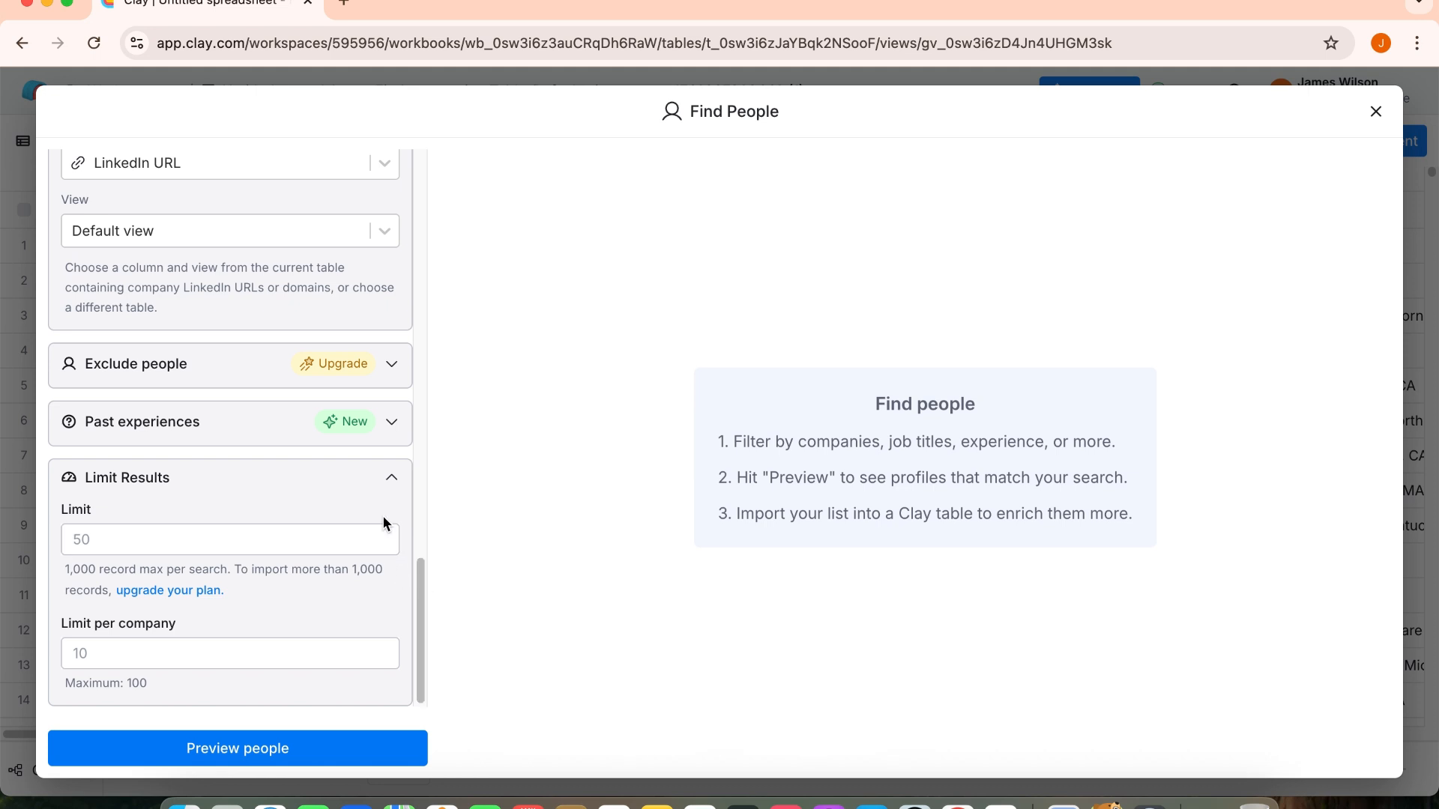
click(124, 654)
text(2)
double_click(83, 652)
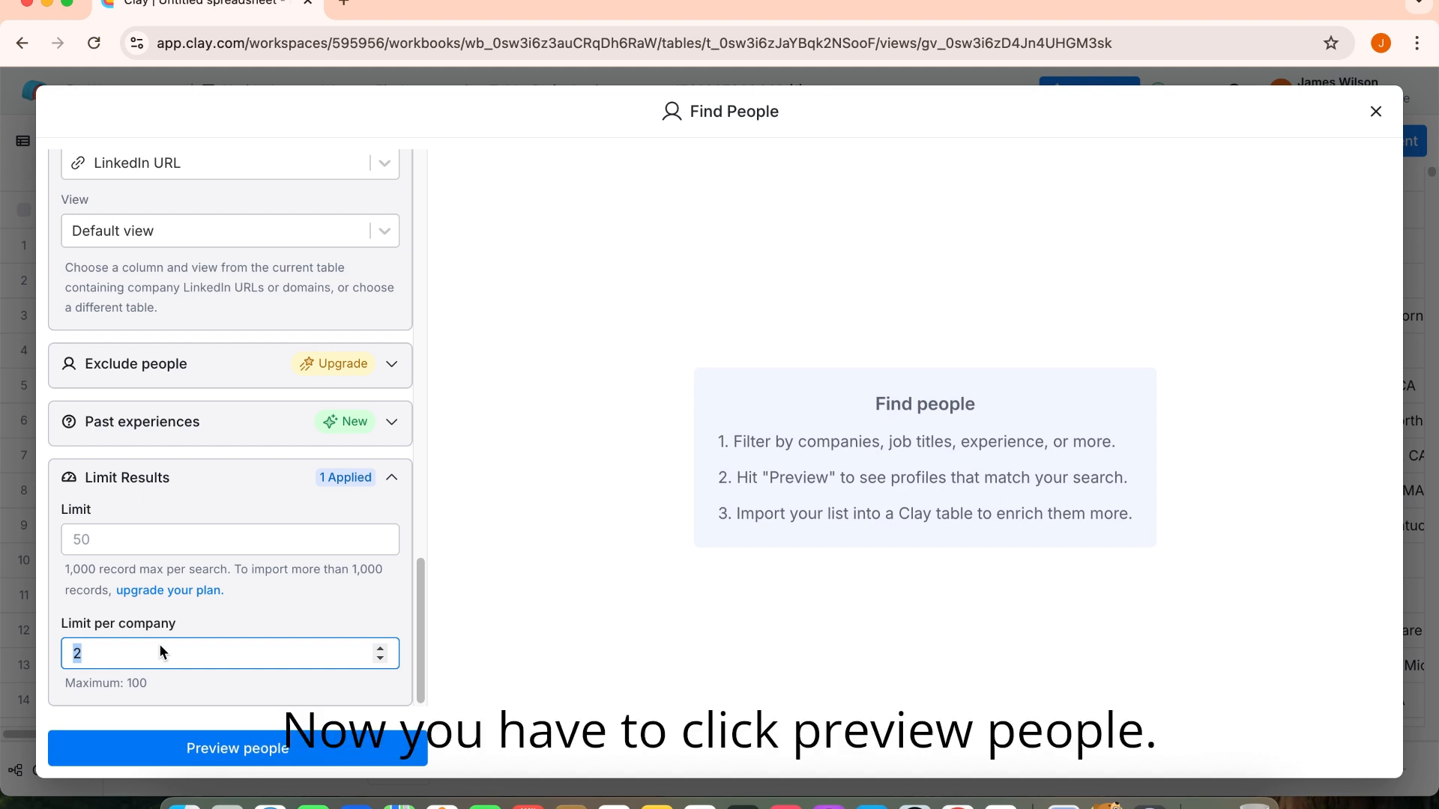
click(242, 752)
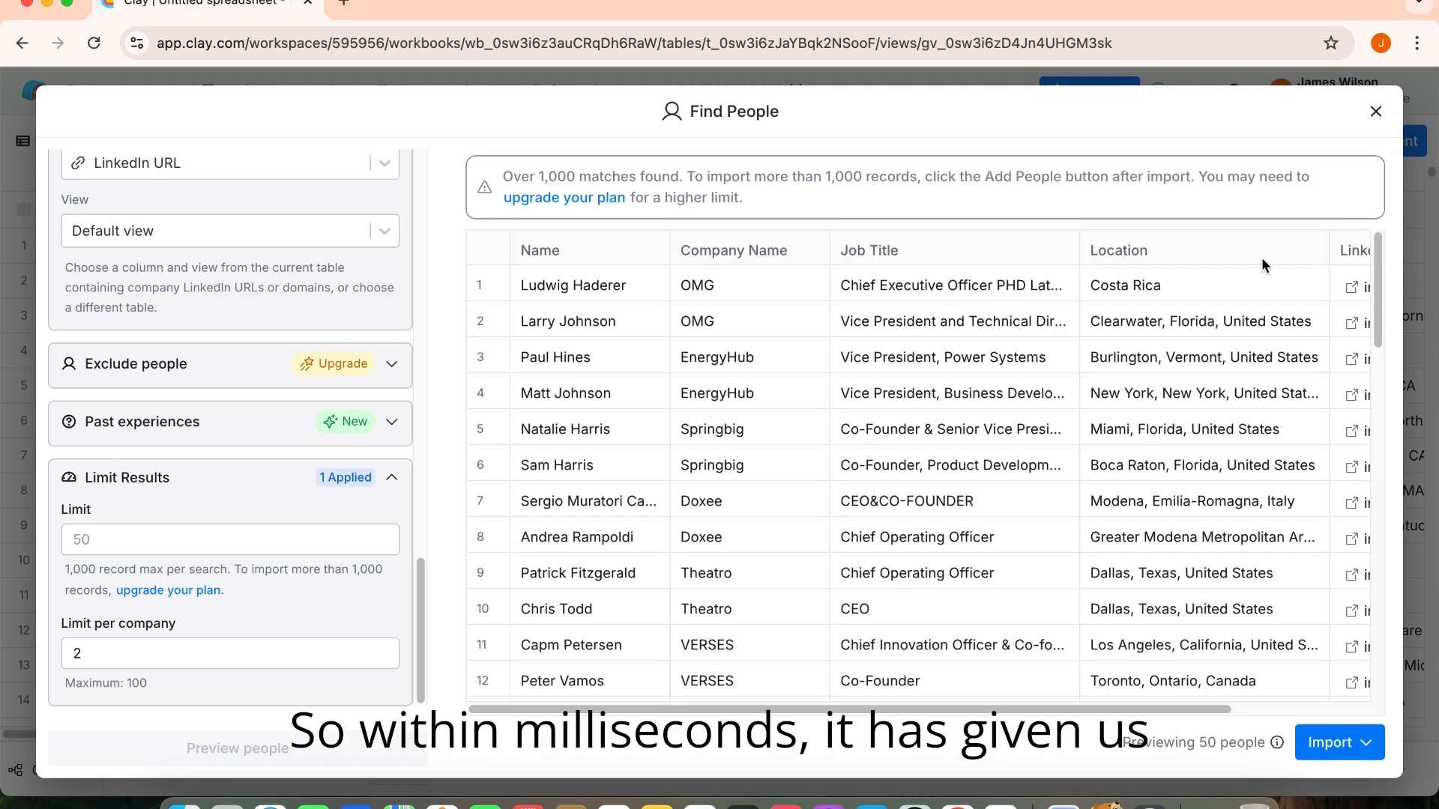
- Import the previewed people into a new table without additional enrichments and close the source details
scroll(1124, 314, down, 10)
scroll(1321, 334, up, 5)
scroll(1333, 276, up, 5)
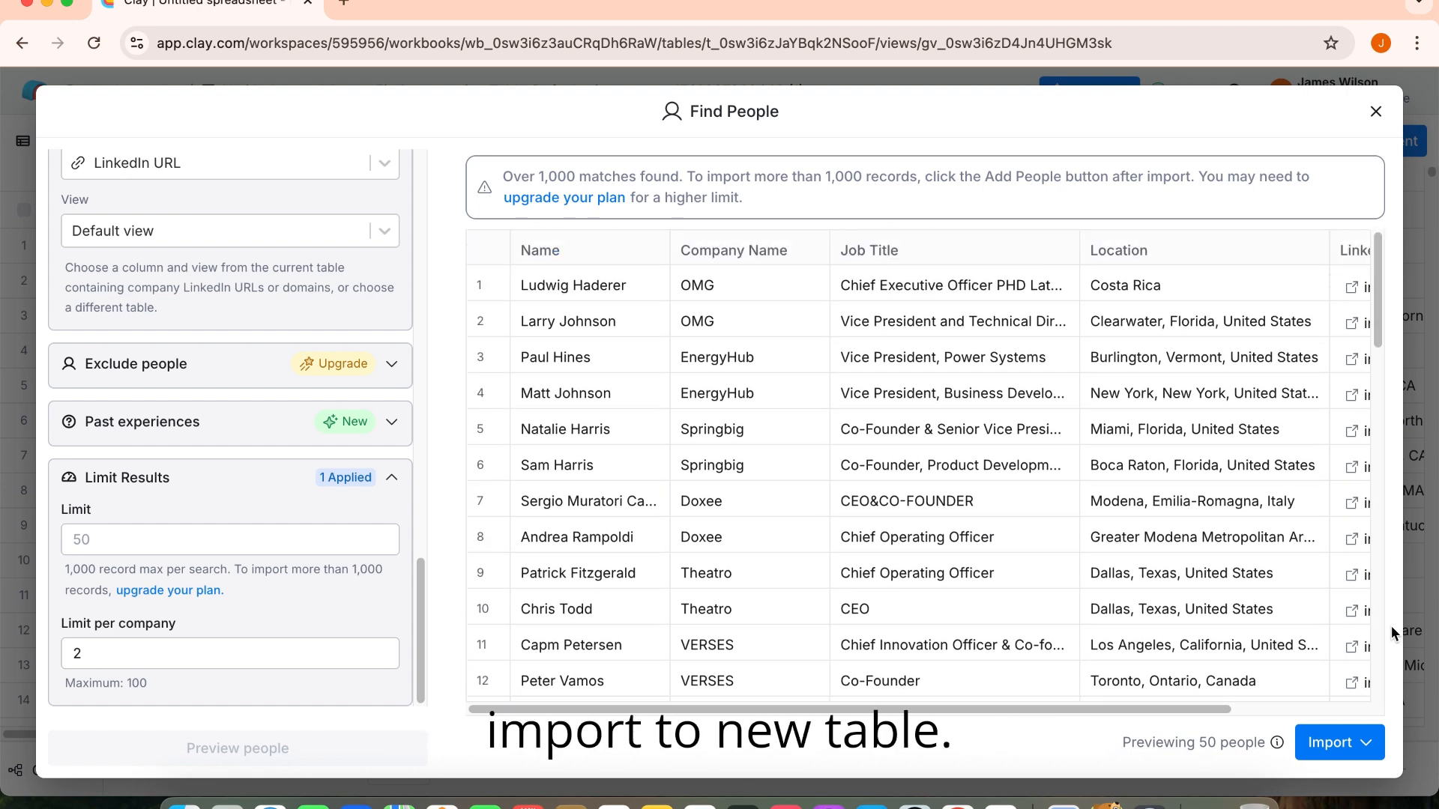
click(1334, 746)
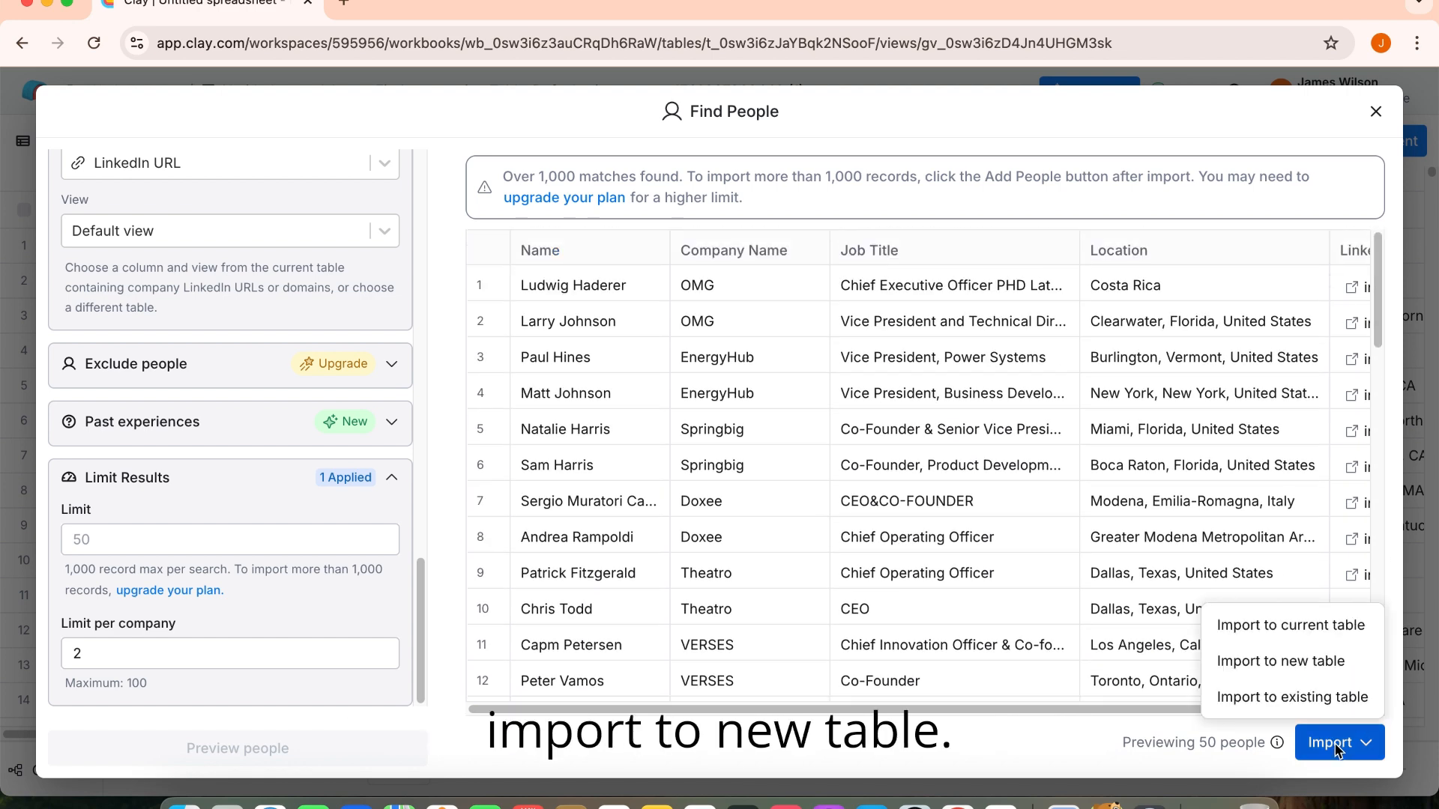
click(1276, 660)
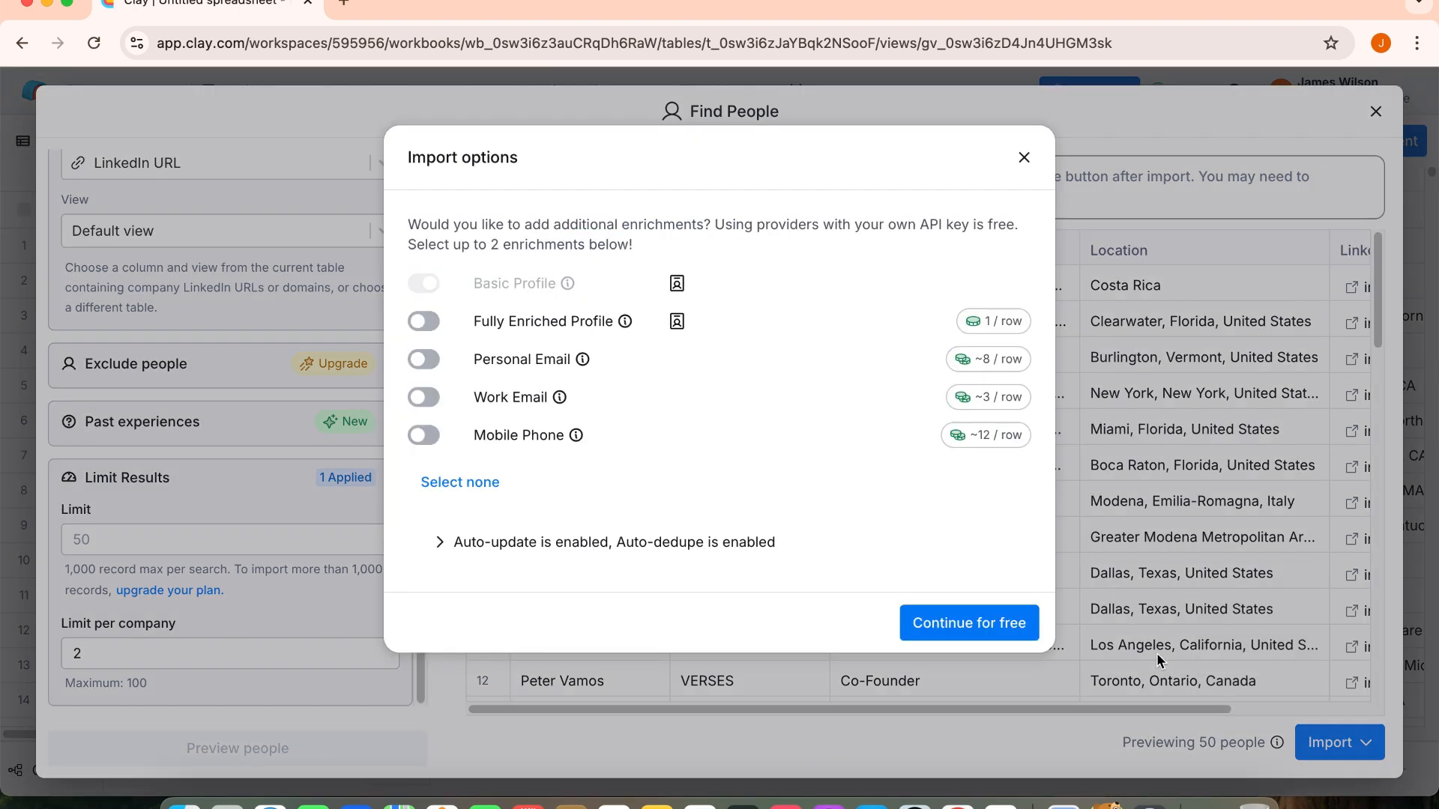
click(990, 626)
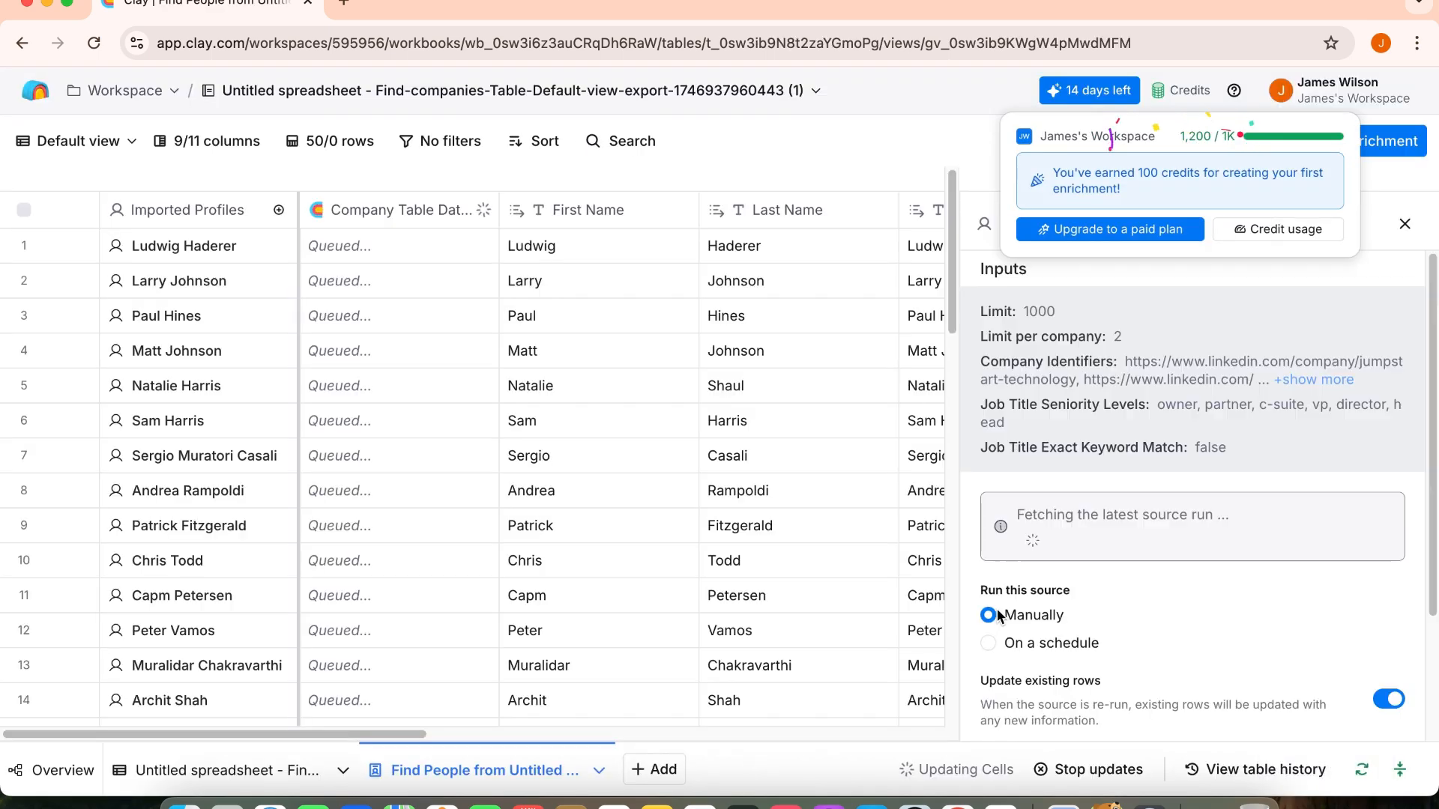
click(1404, 224)
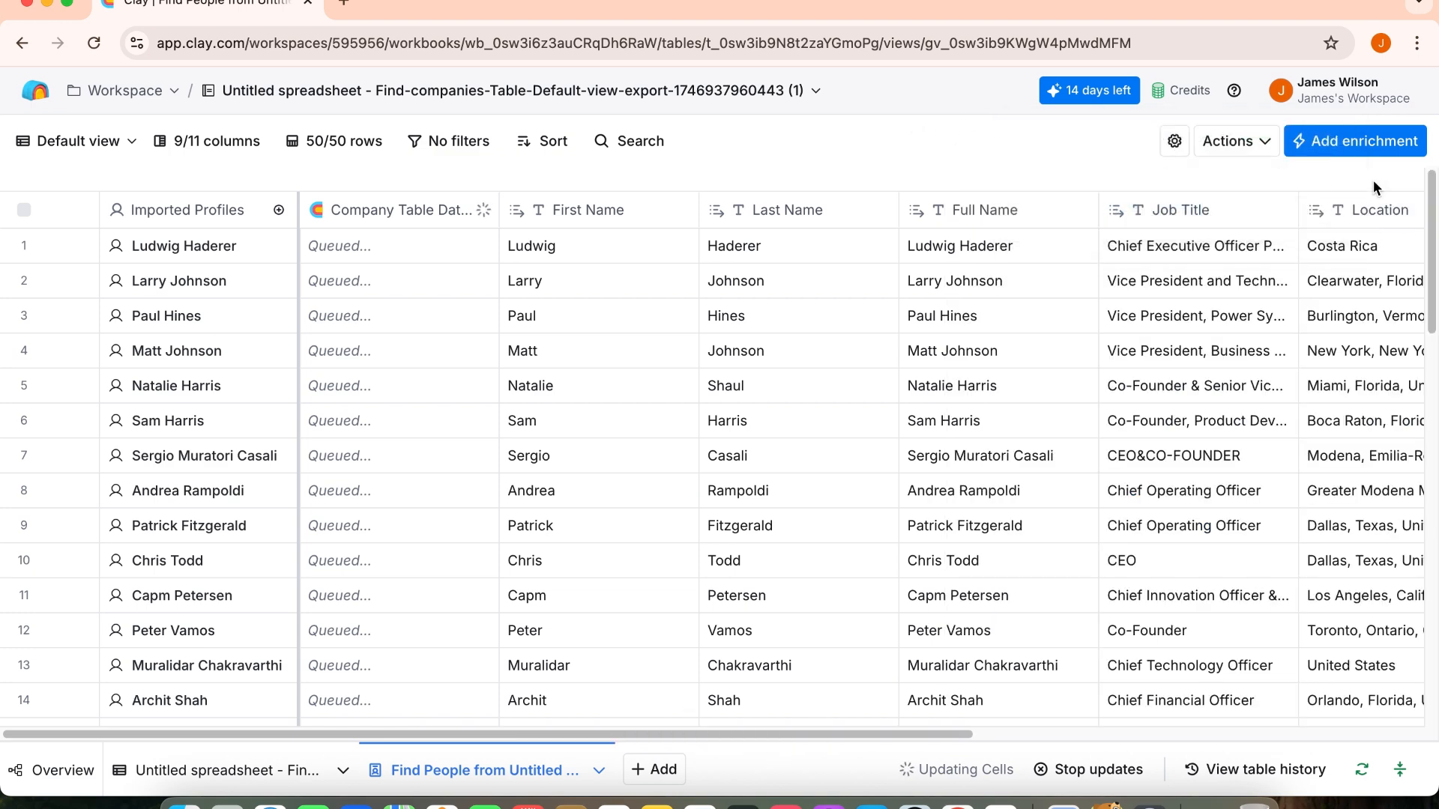
- Export the imported people table as a CSV download and close the export dialog
mouse_move(1433, 213)
mouse_down()
mouse_move(1434, 308)
mouse_move(1434, 214)
mouse_up()
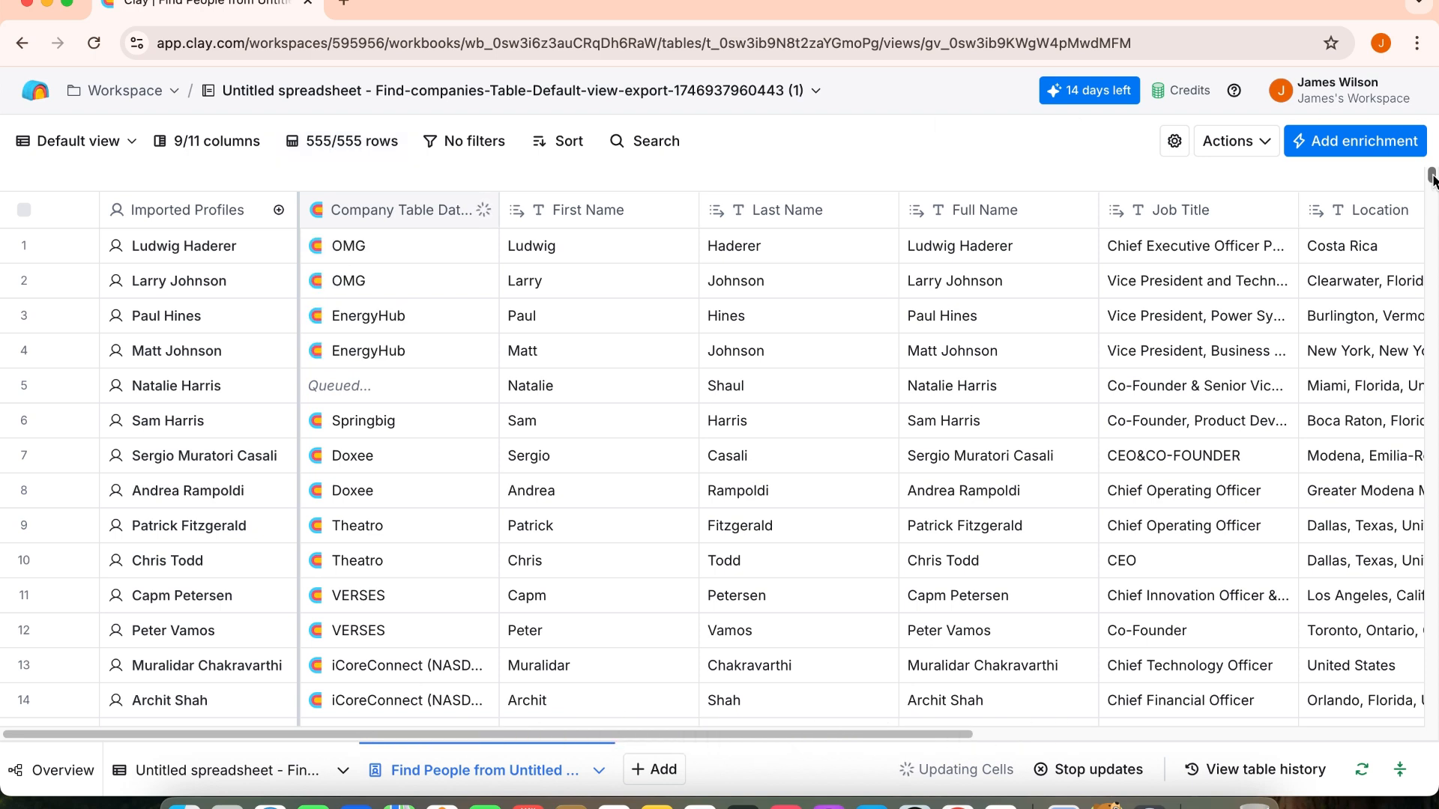
scroll(1431, 179, down, 2)
drag(1432, 180, 1433, 740)
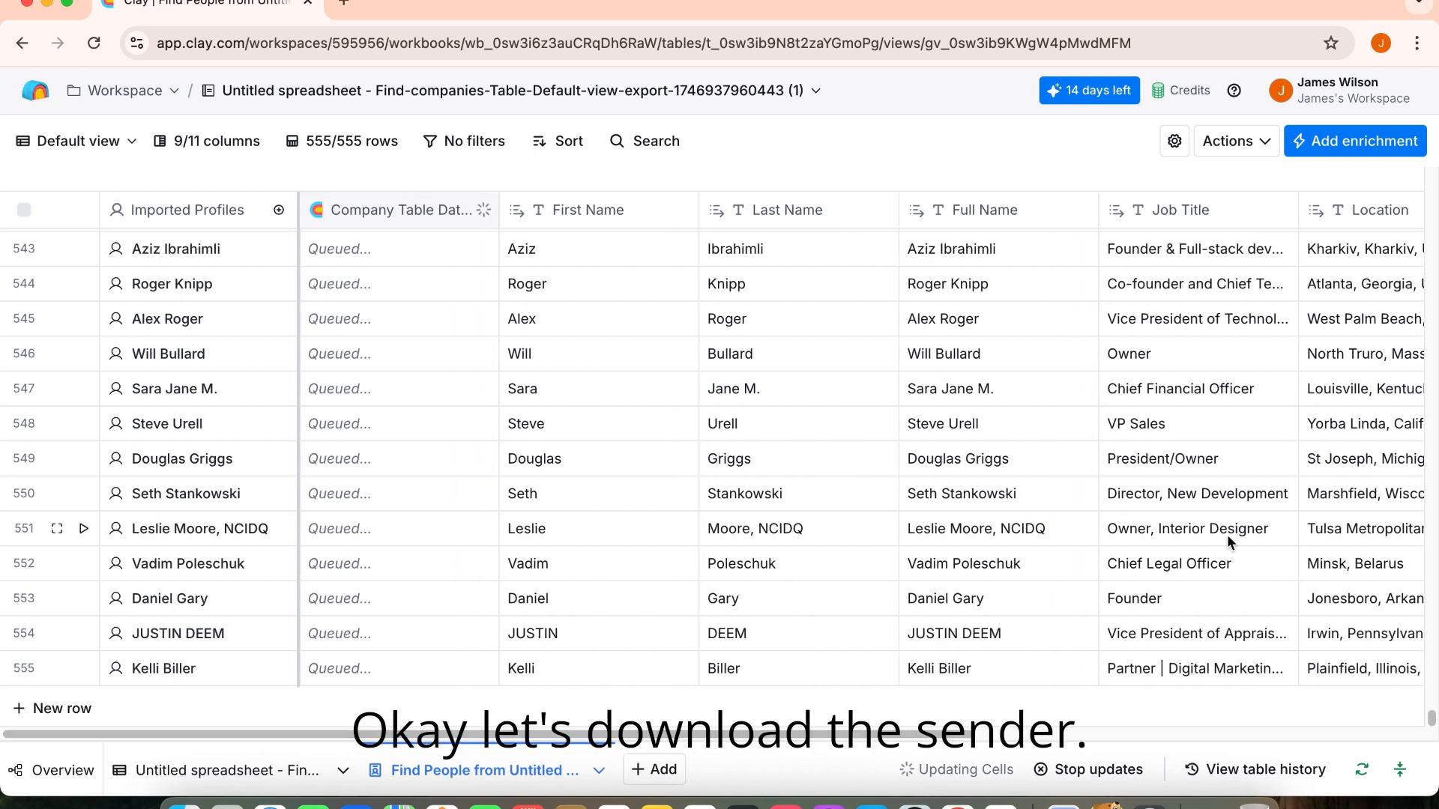
drag(1429, 719, 1294, 154)
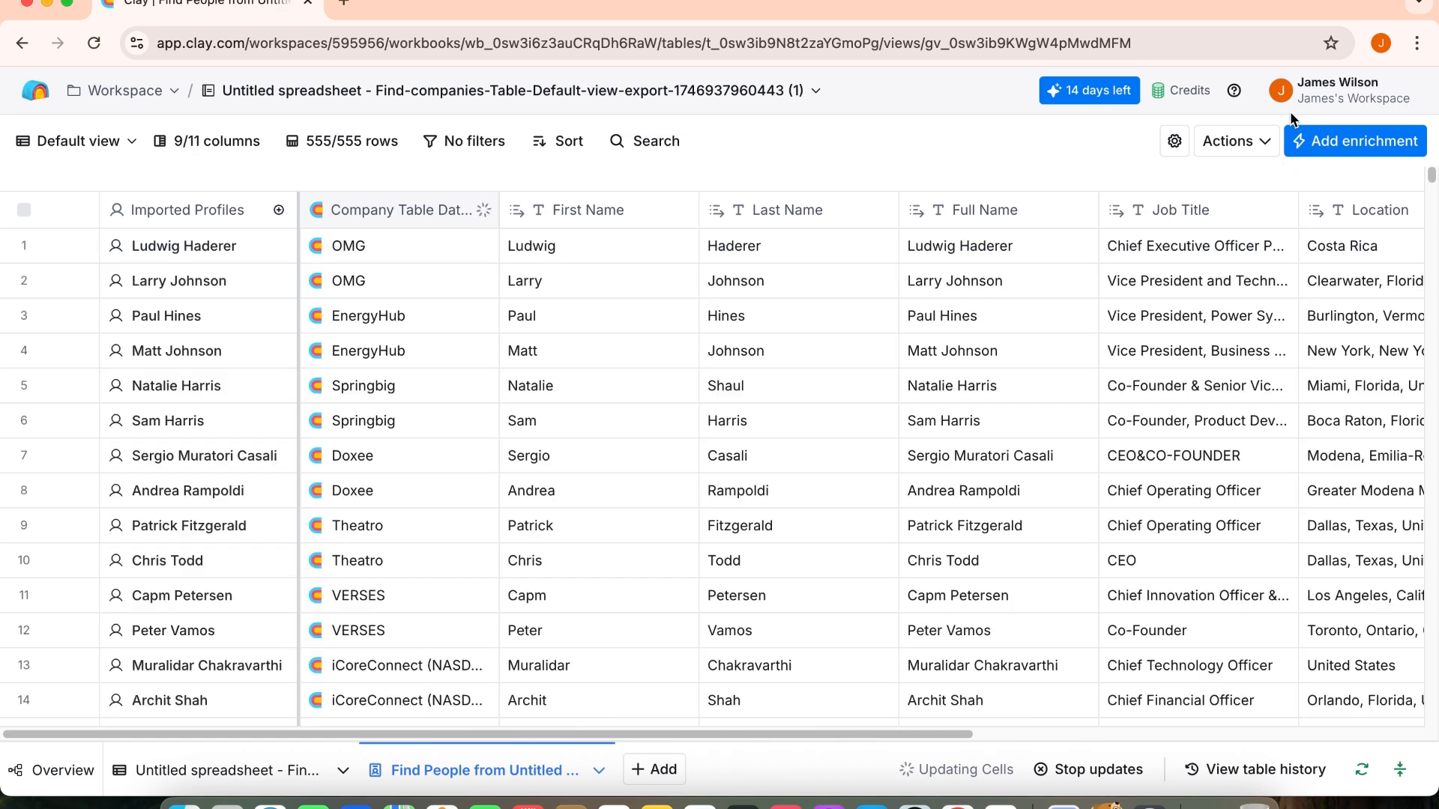
click(1229, 140)
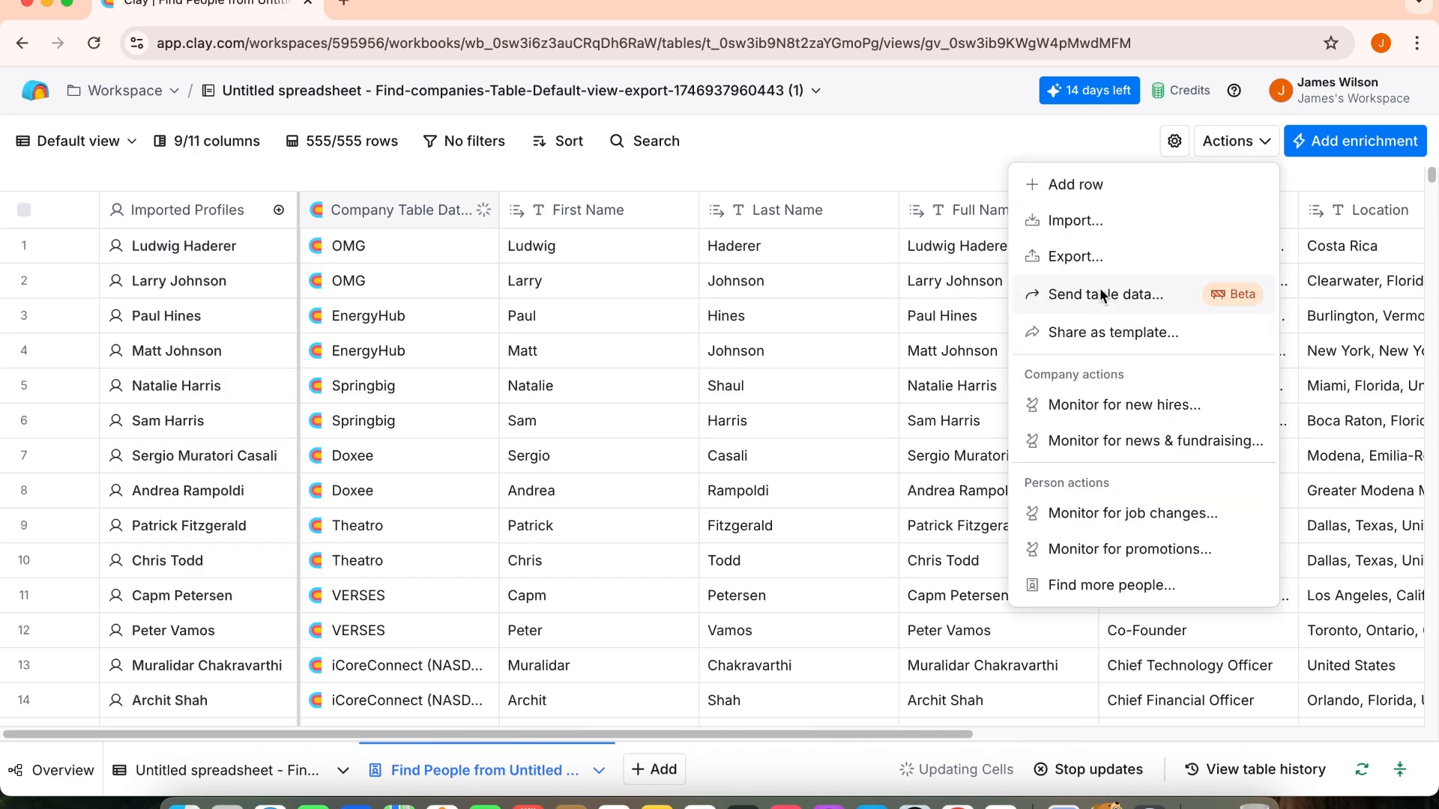
click(1095, 260)
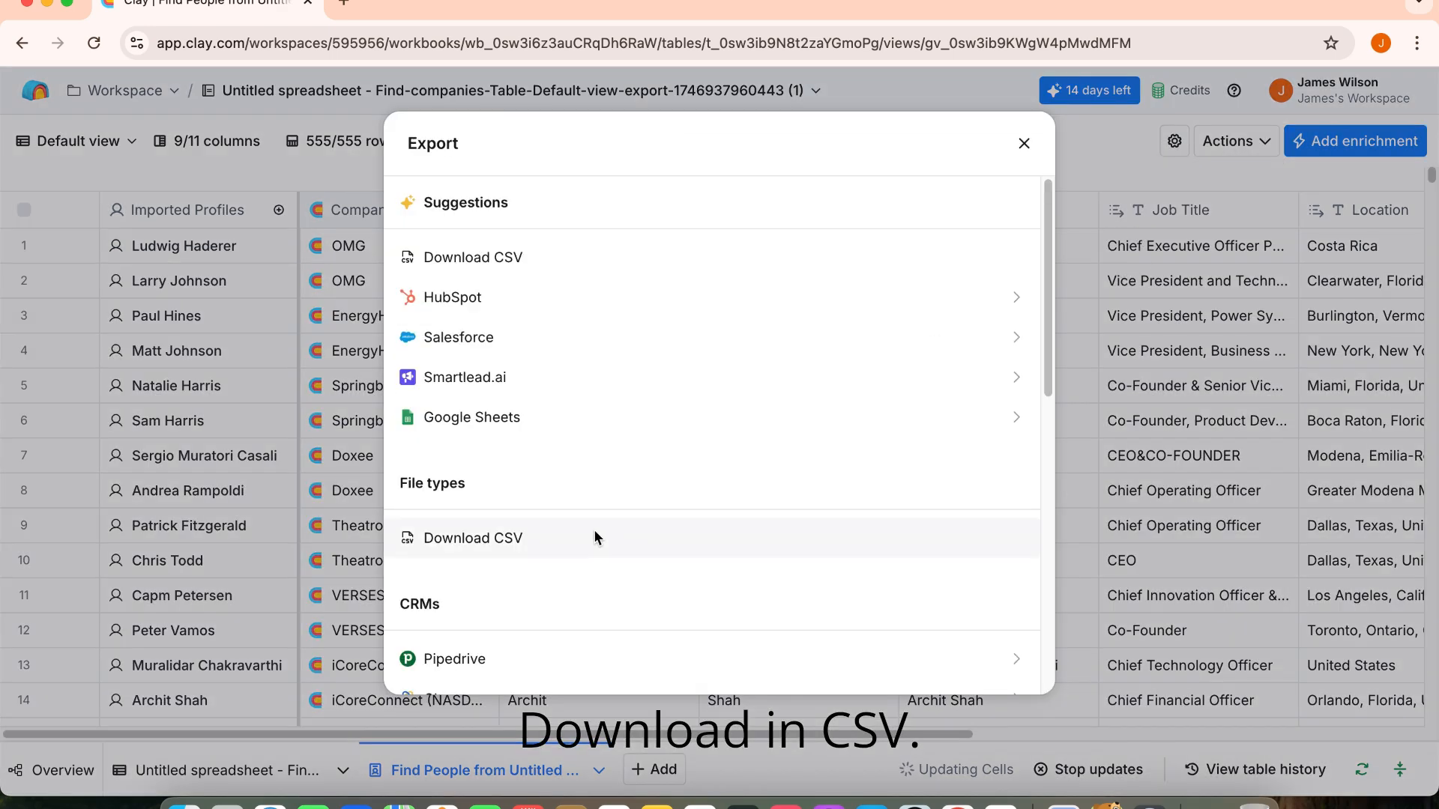
click(589, 537)
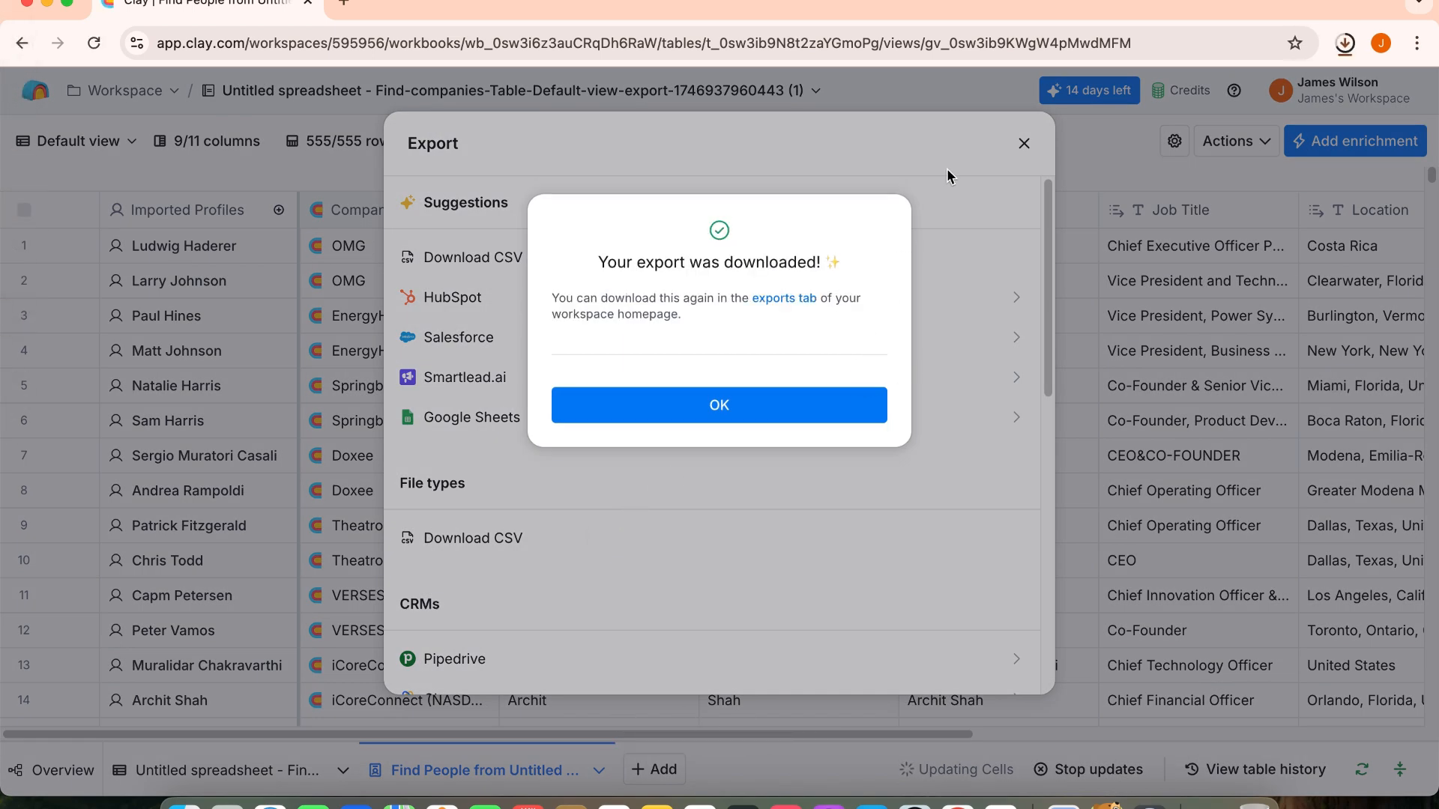
click(1025, 144)
click(1026, 145)
- Examine the job title, location, company domain and LinkedIn profile columns of the people table
drag(765, 750, 834, 728)
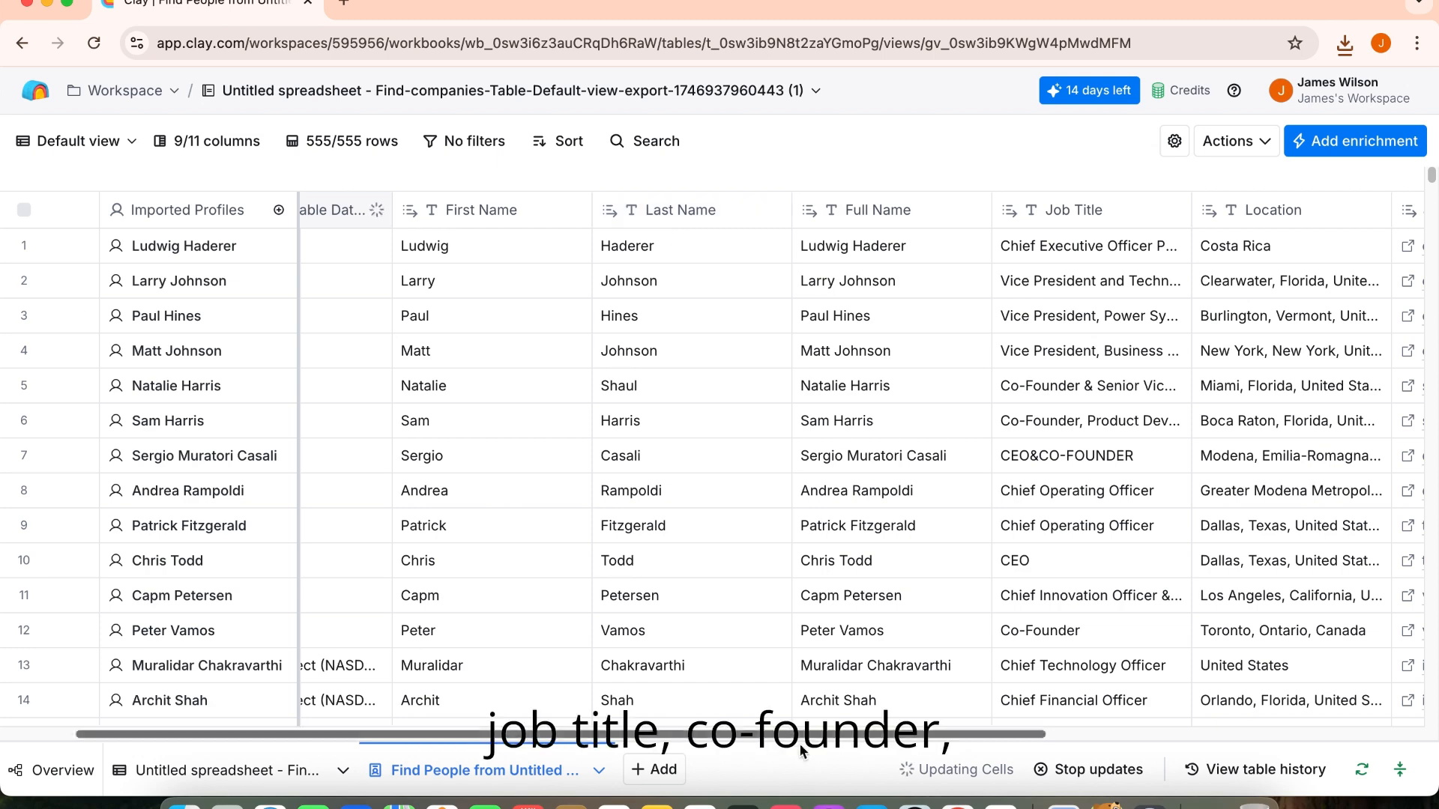
drag(773, 737, 977, 743)
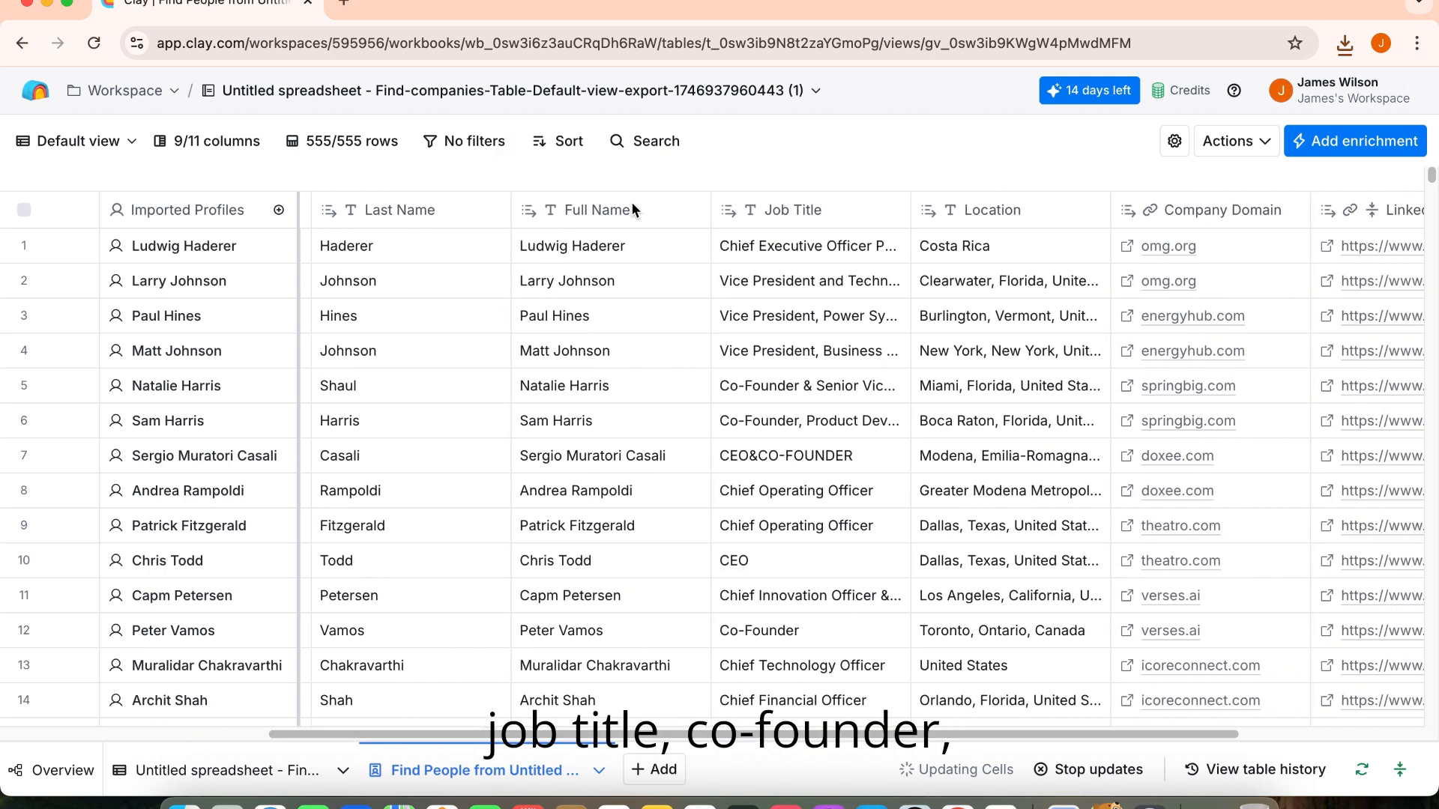
scroll(794, 292, down, 3)
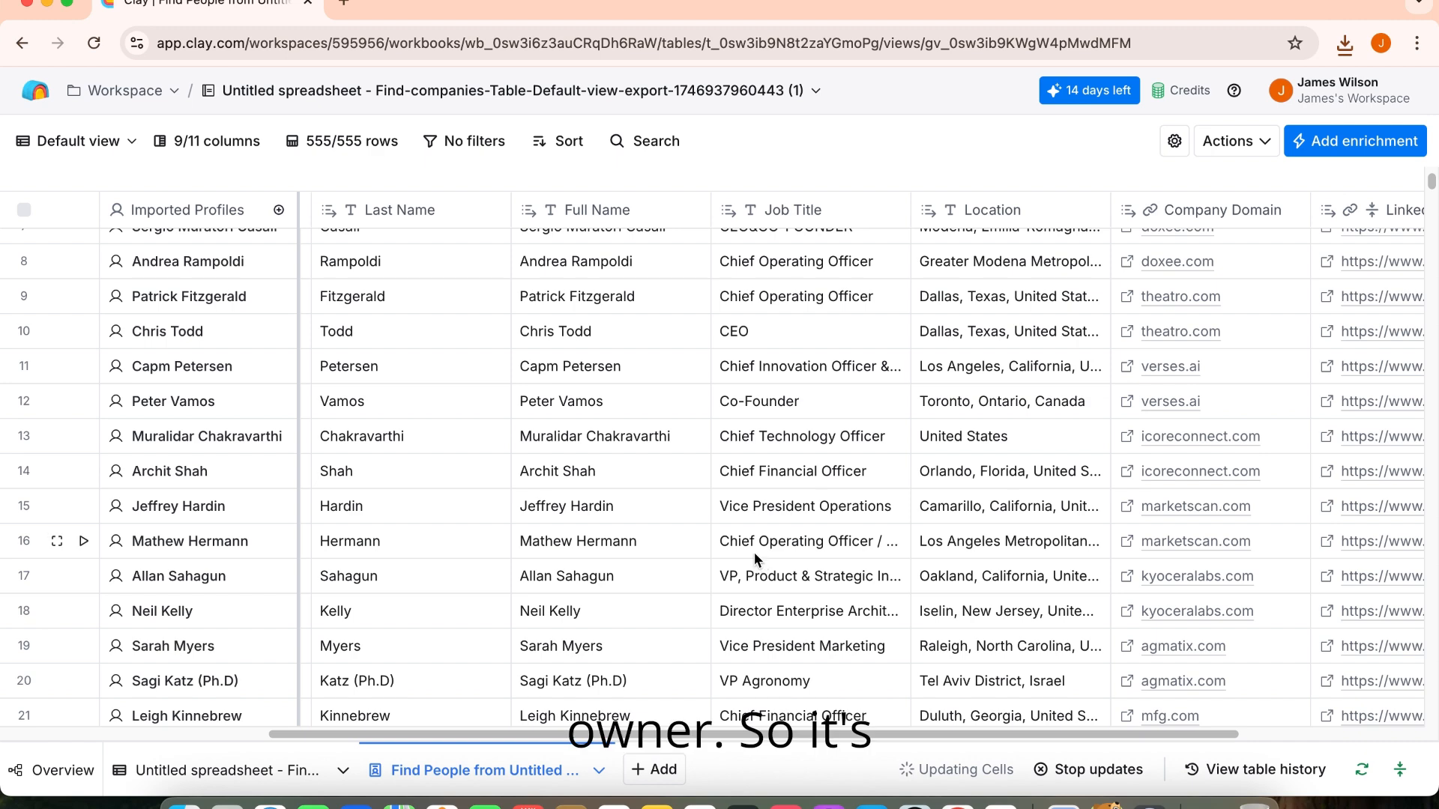
scroll(764, 577, down, 3)
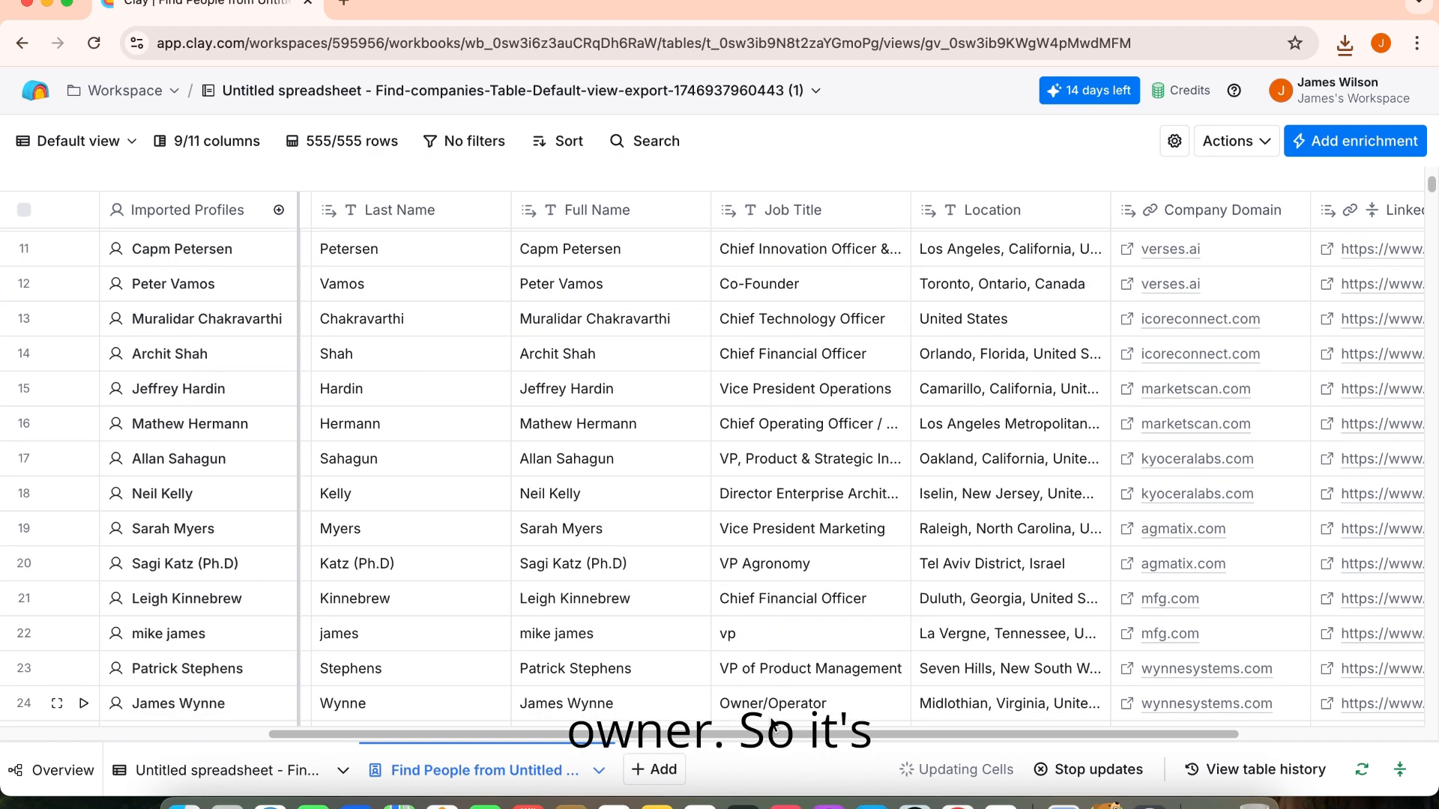
scroll(772, 652, down, 7)
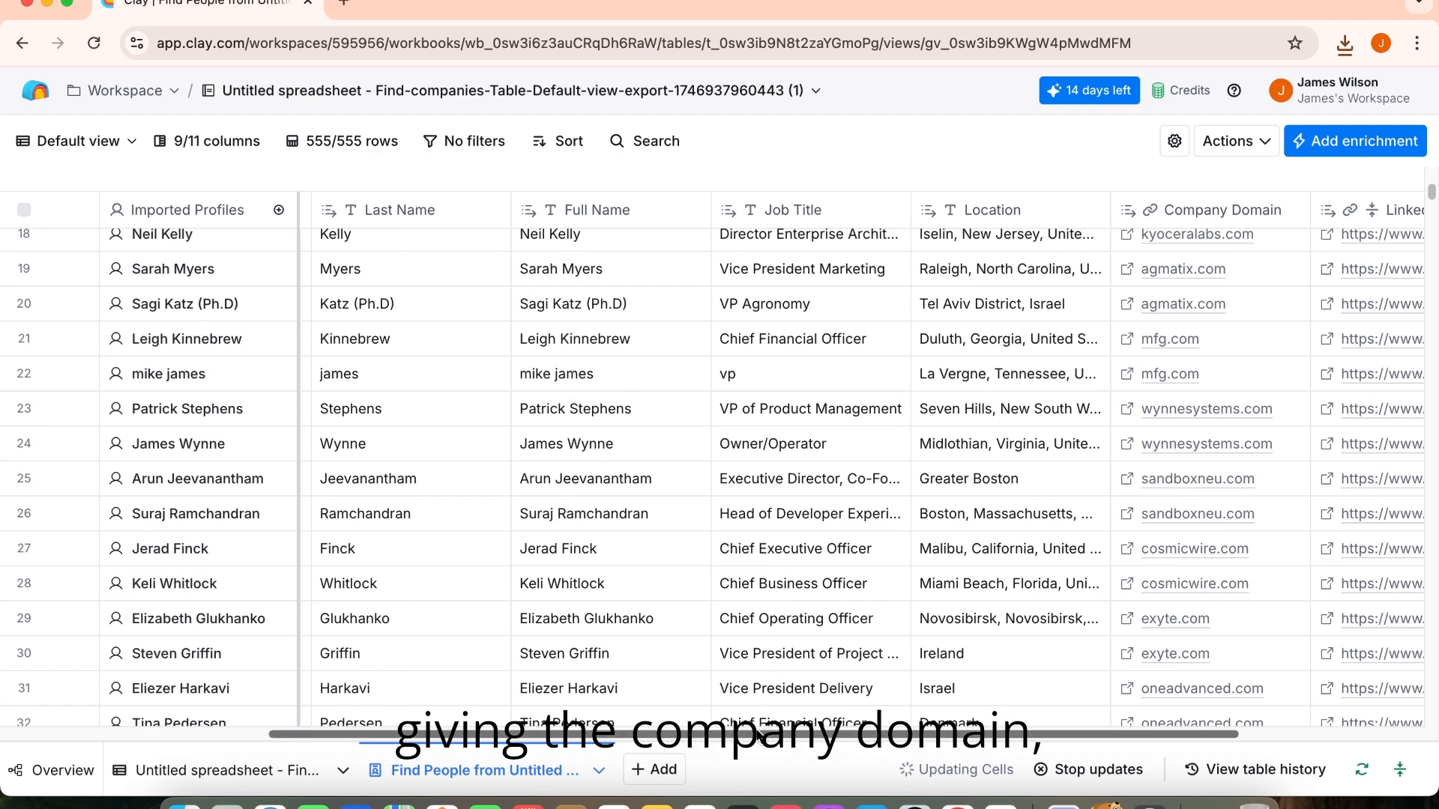
scroll(762, 731, right, 5)
scroll(957, 468, up, 10)
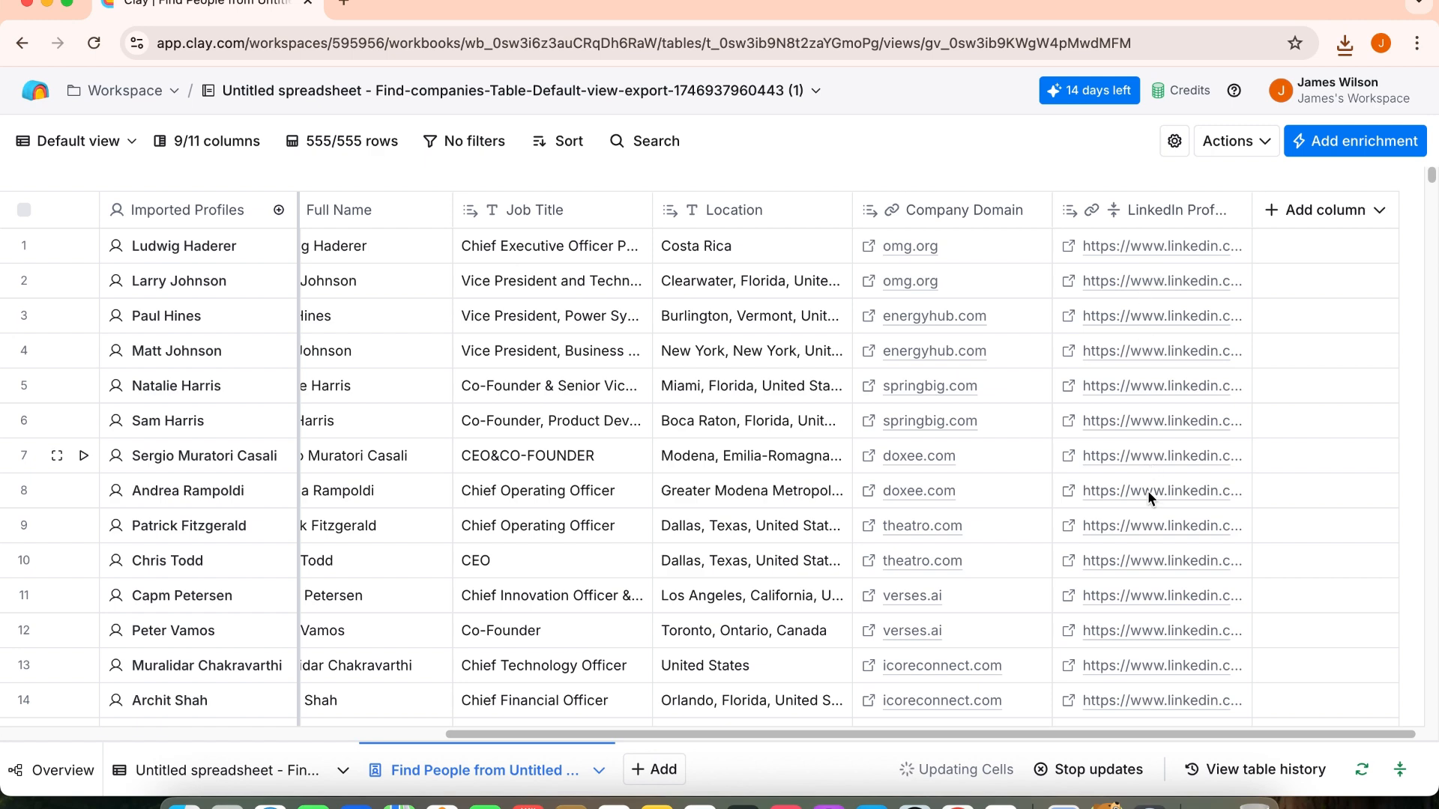
- Switch to the "Untitled spreadsheet" window in Google Sheets and rename the companies sheet to "sheet1"
right_click(957, 804)
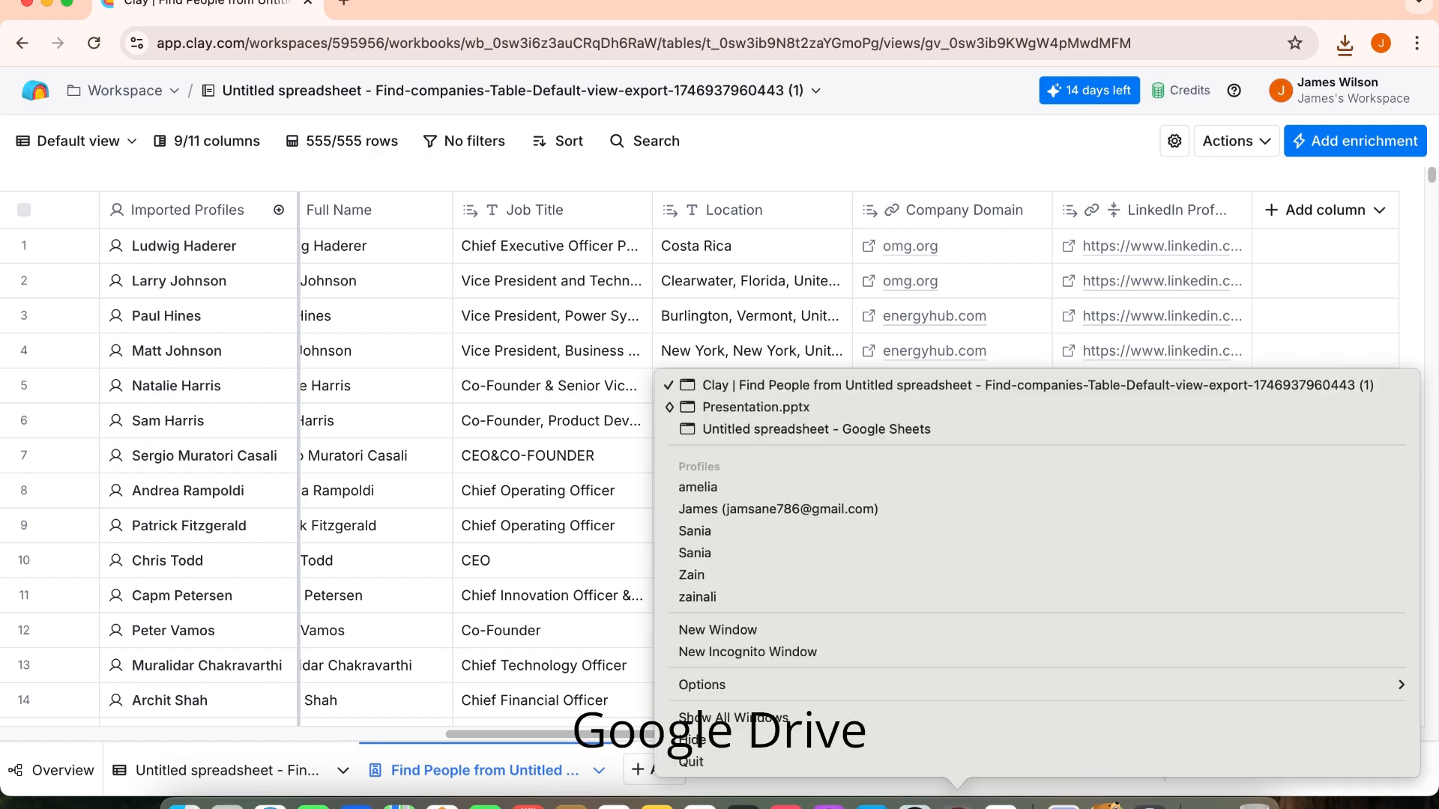
click(834, 427)
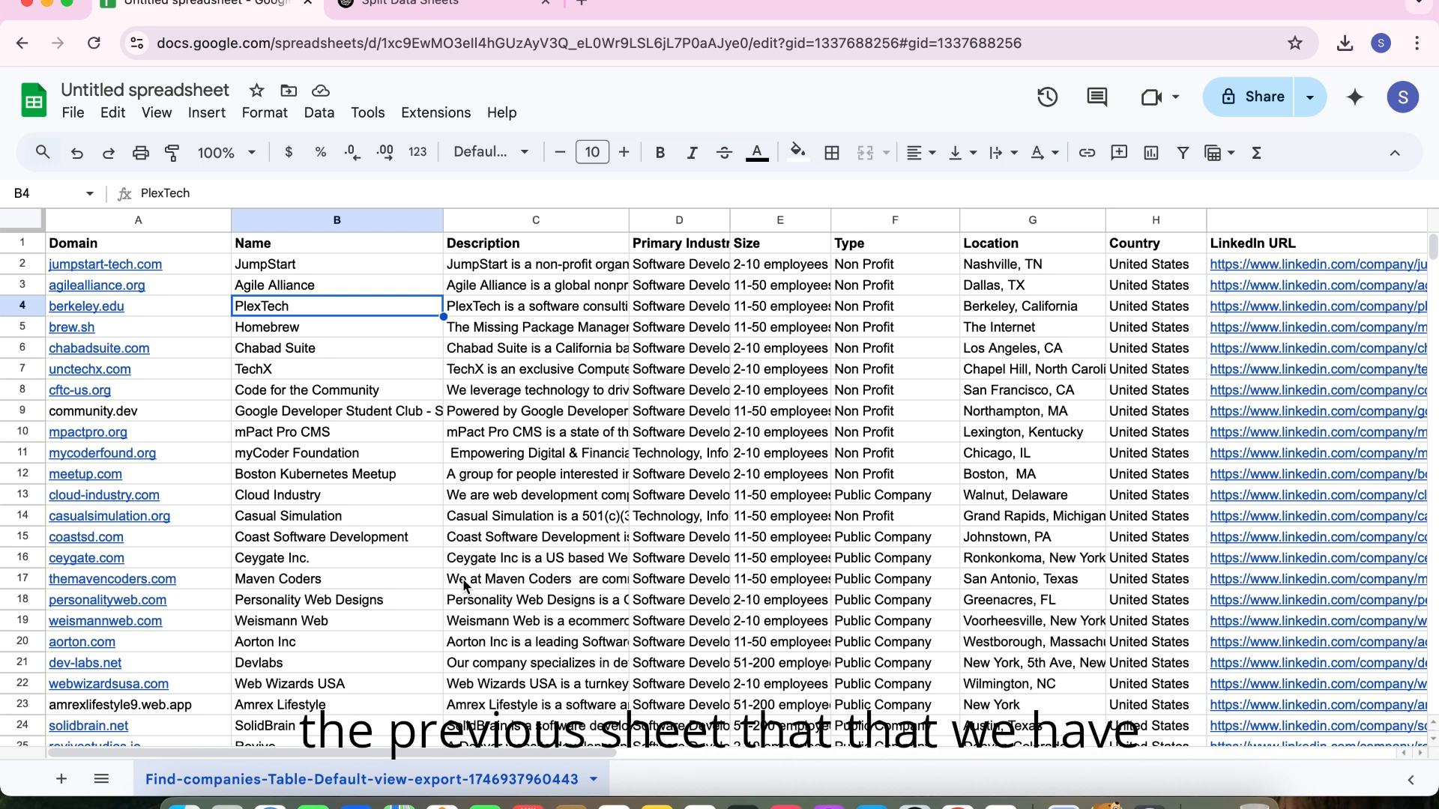
double_click(463, 780)
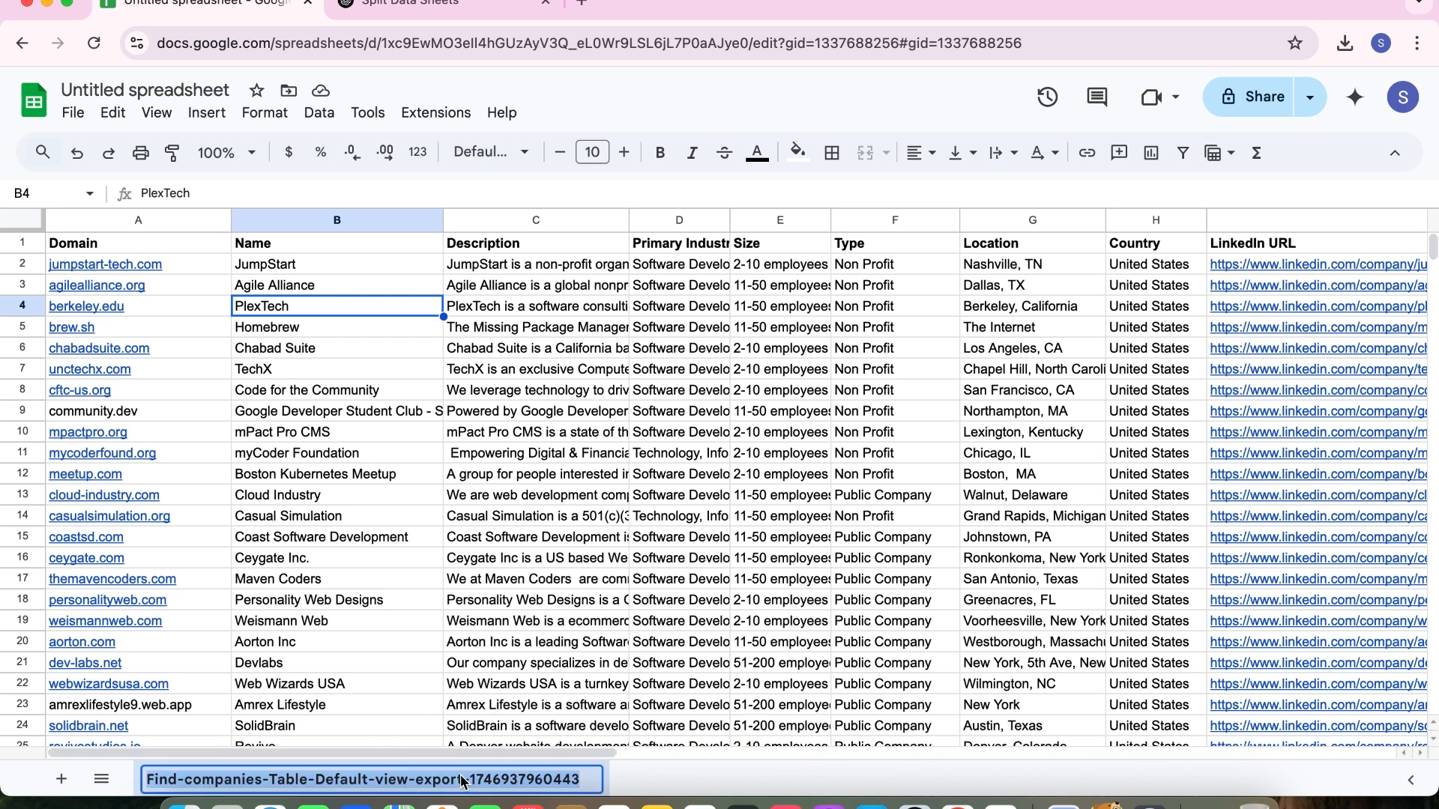
text(sheet1)
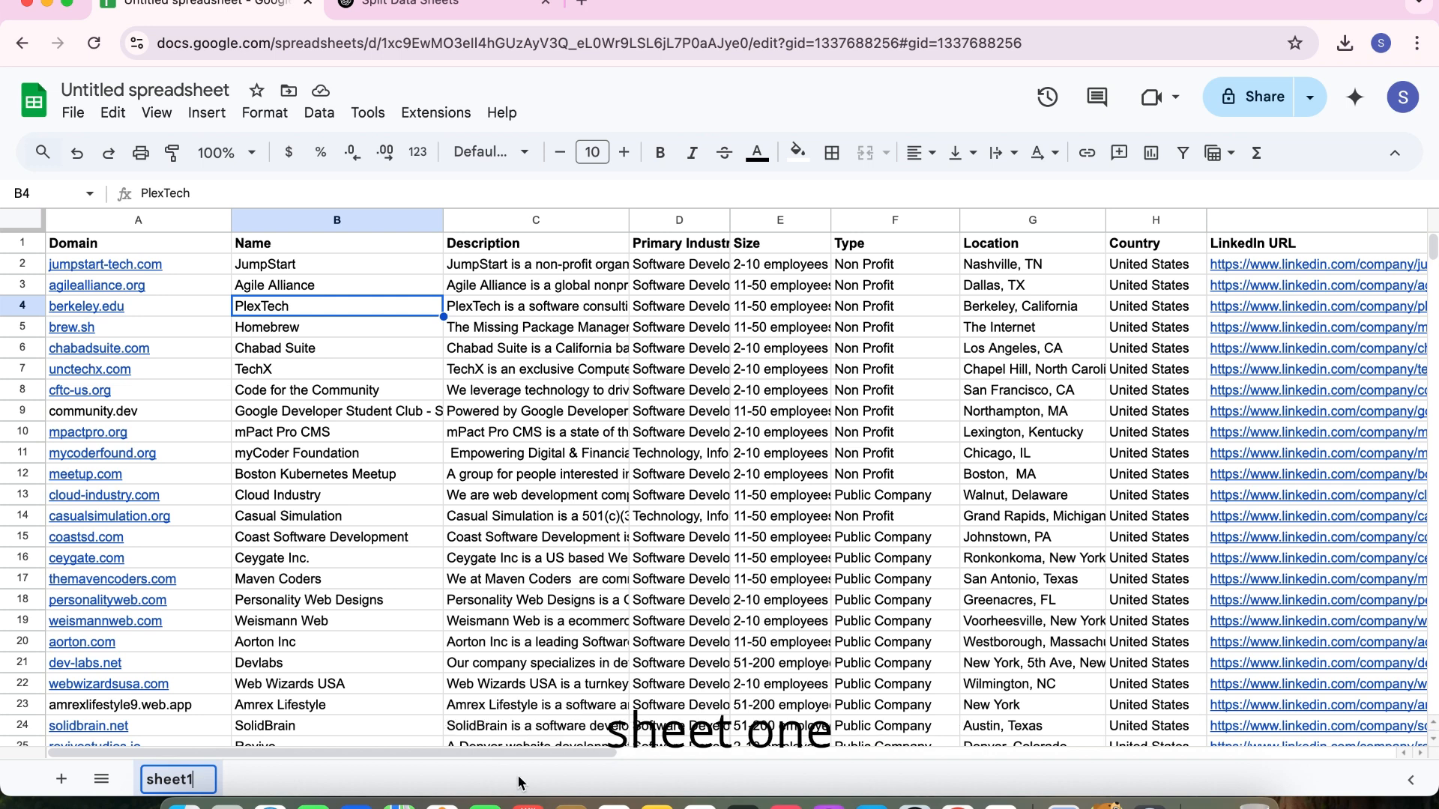
key(Return)
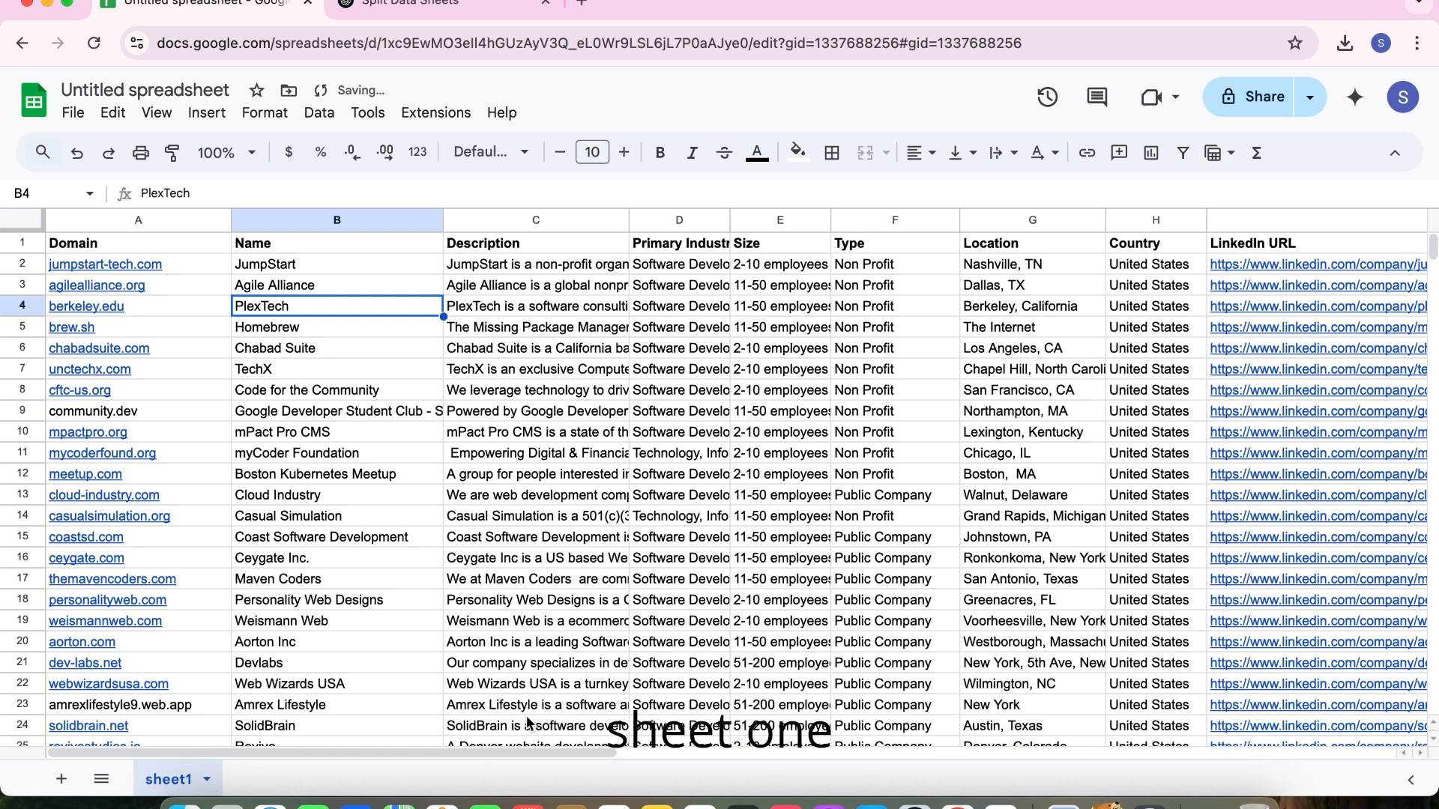
- Upload the exported "Find-People" CSV file from the Downloads folder for import into the spreadsheet
click(73, 113)
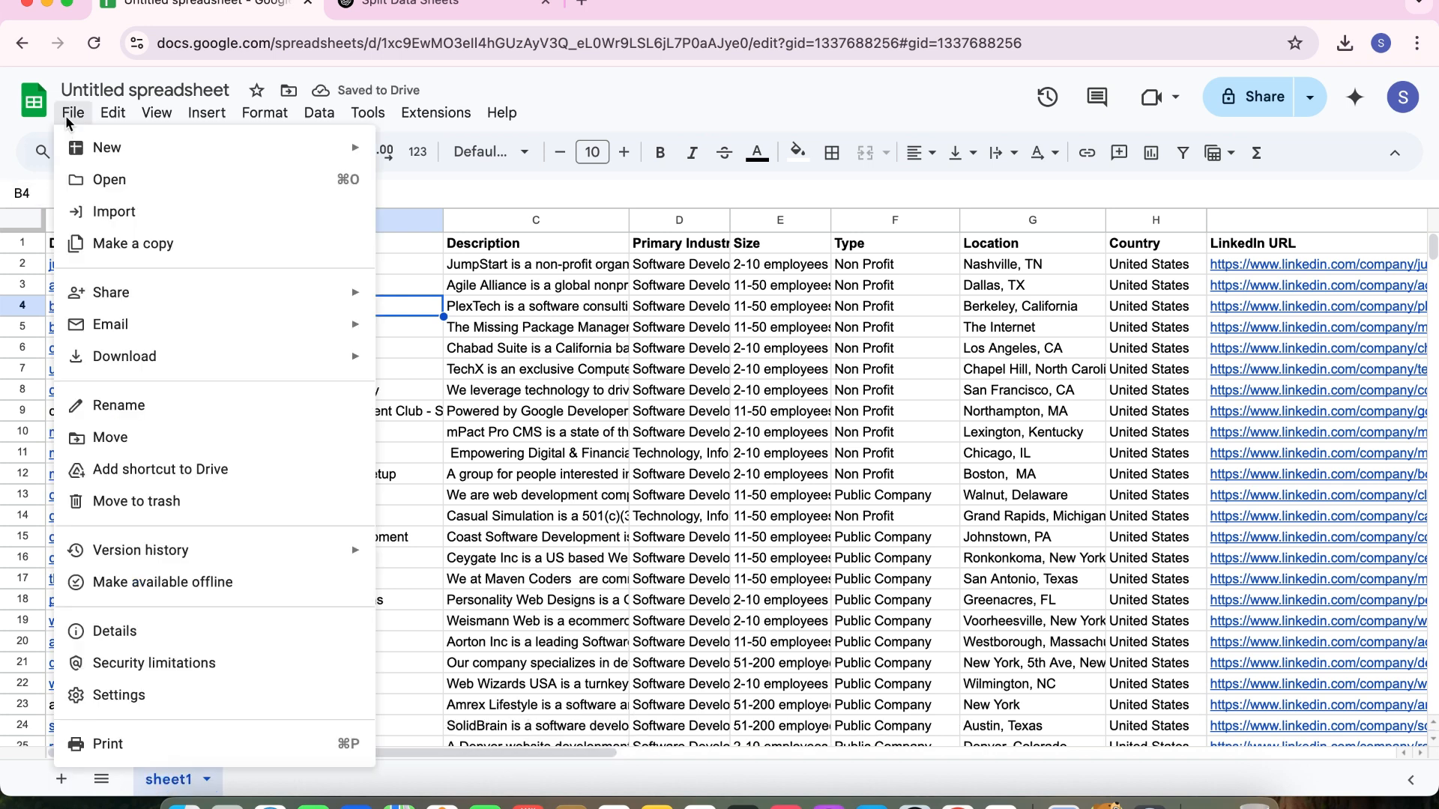
click(113, 112)
mouse_move(73, 112)
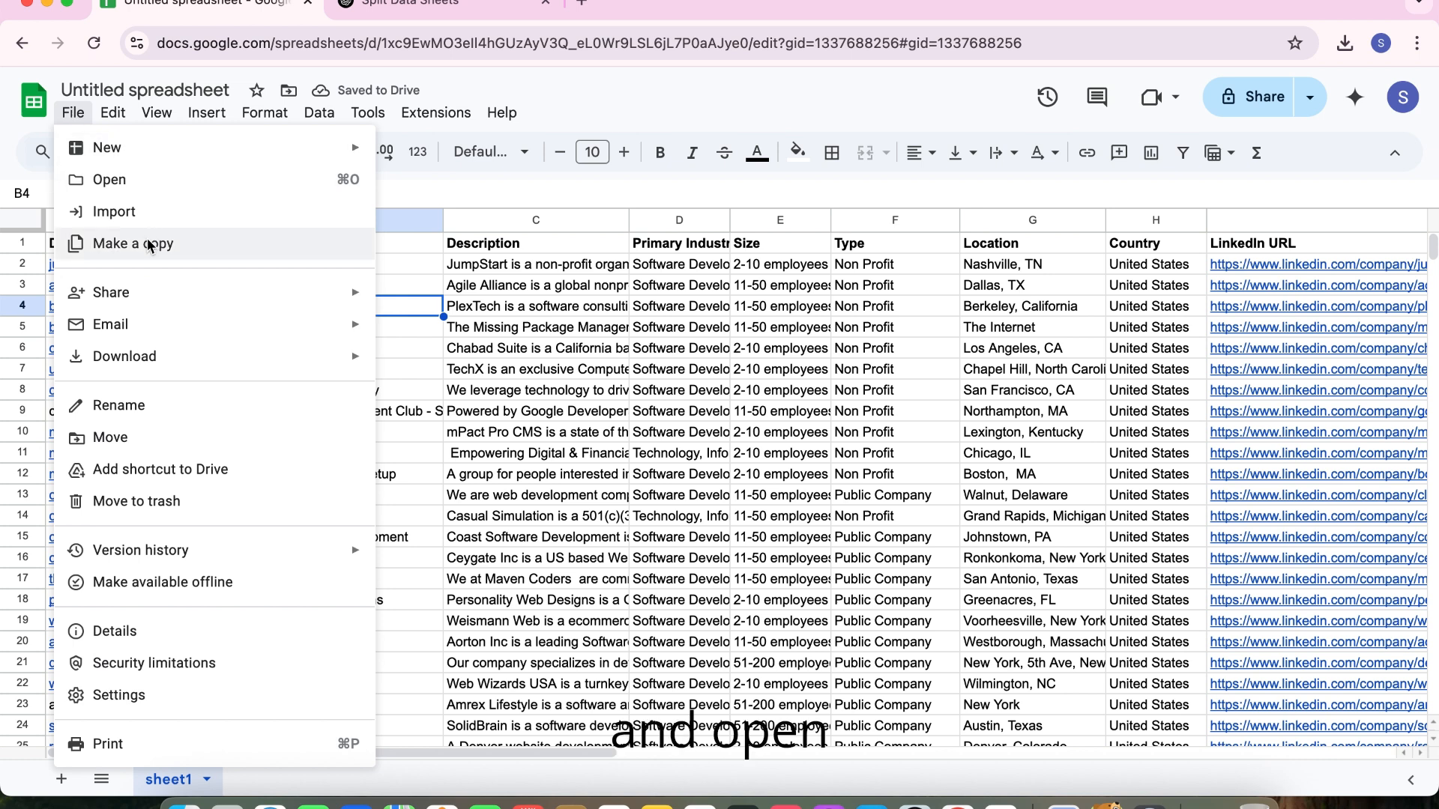
click(126, 207)
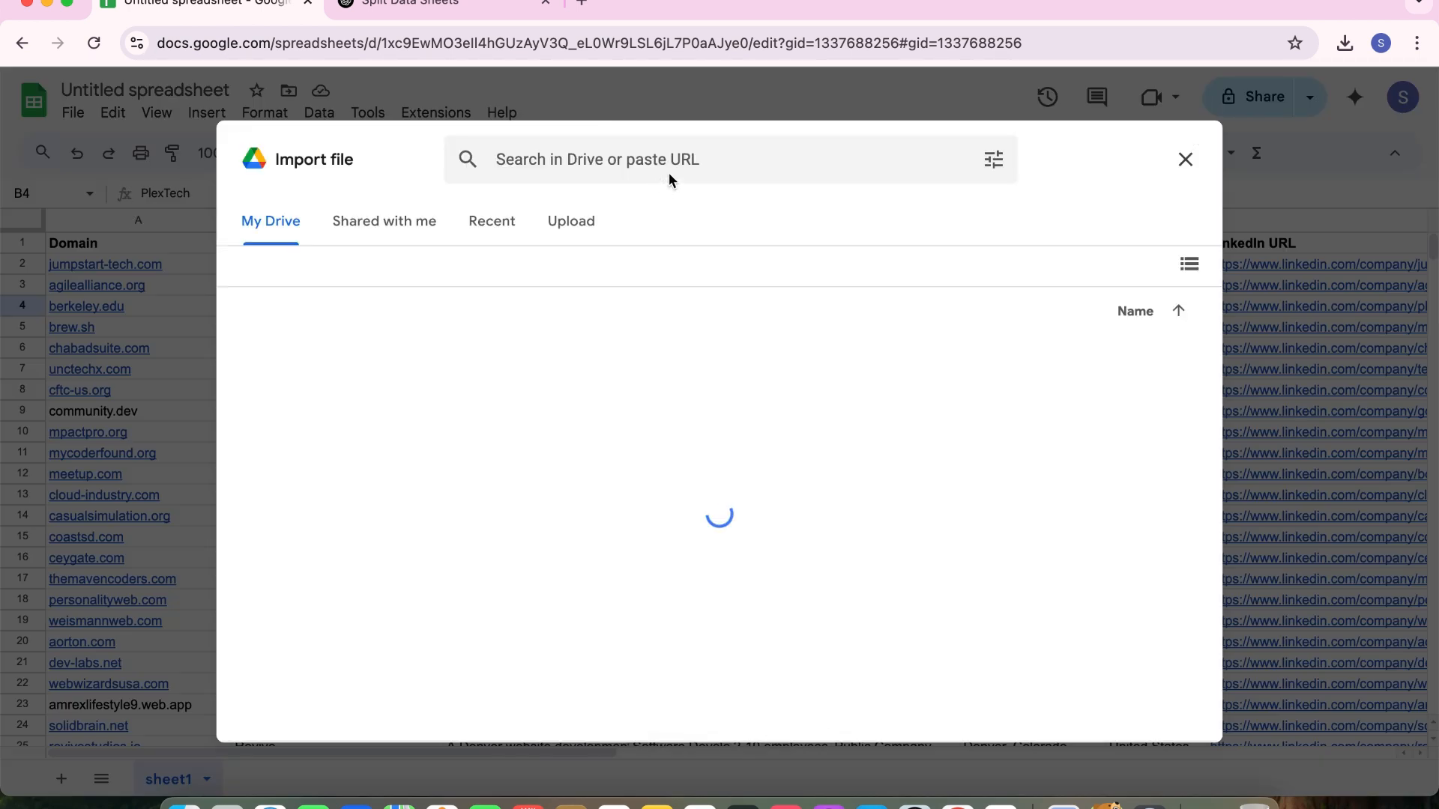
click(579, 223)
click(699, 568)
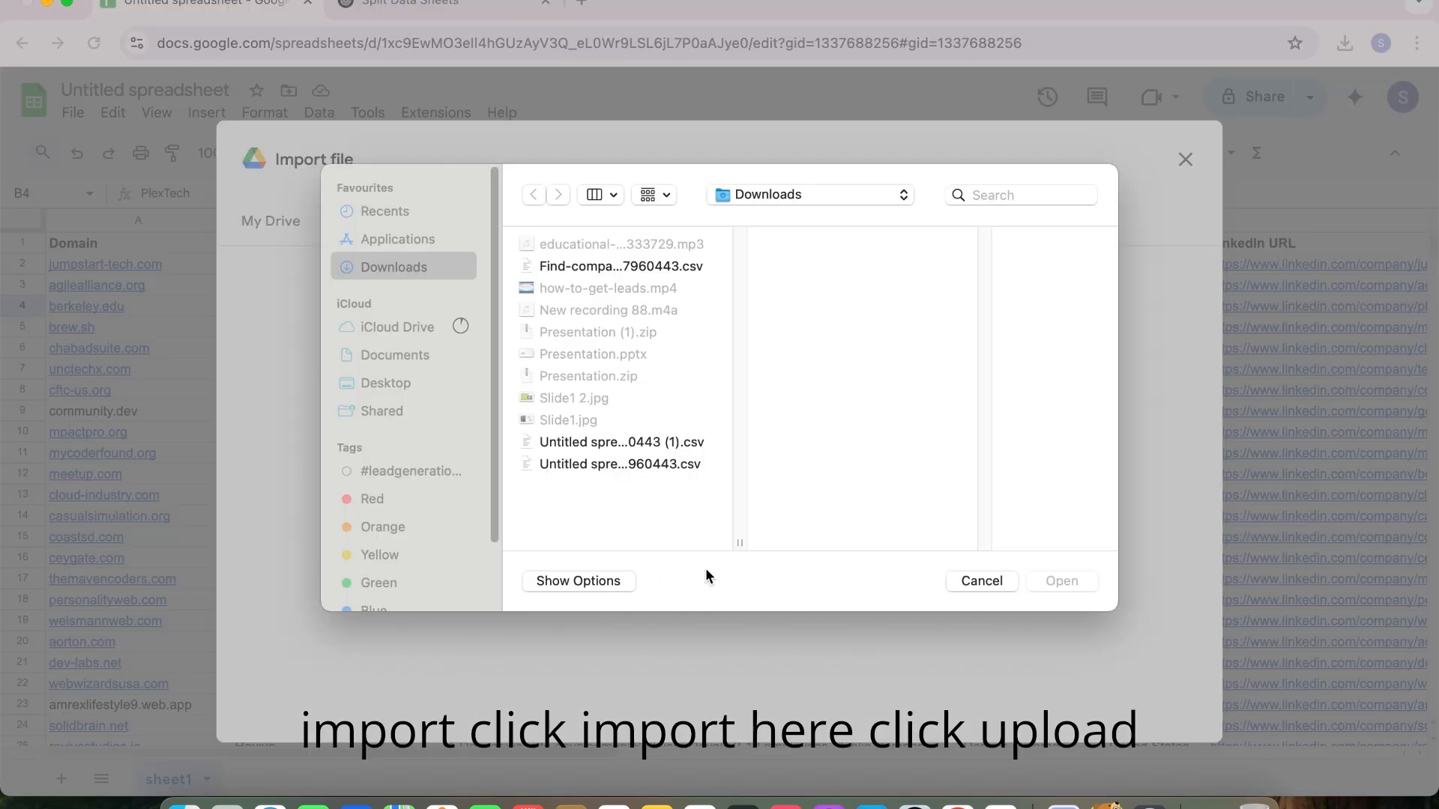
click(605, 289)
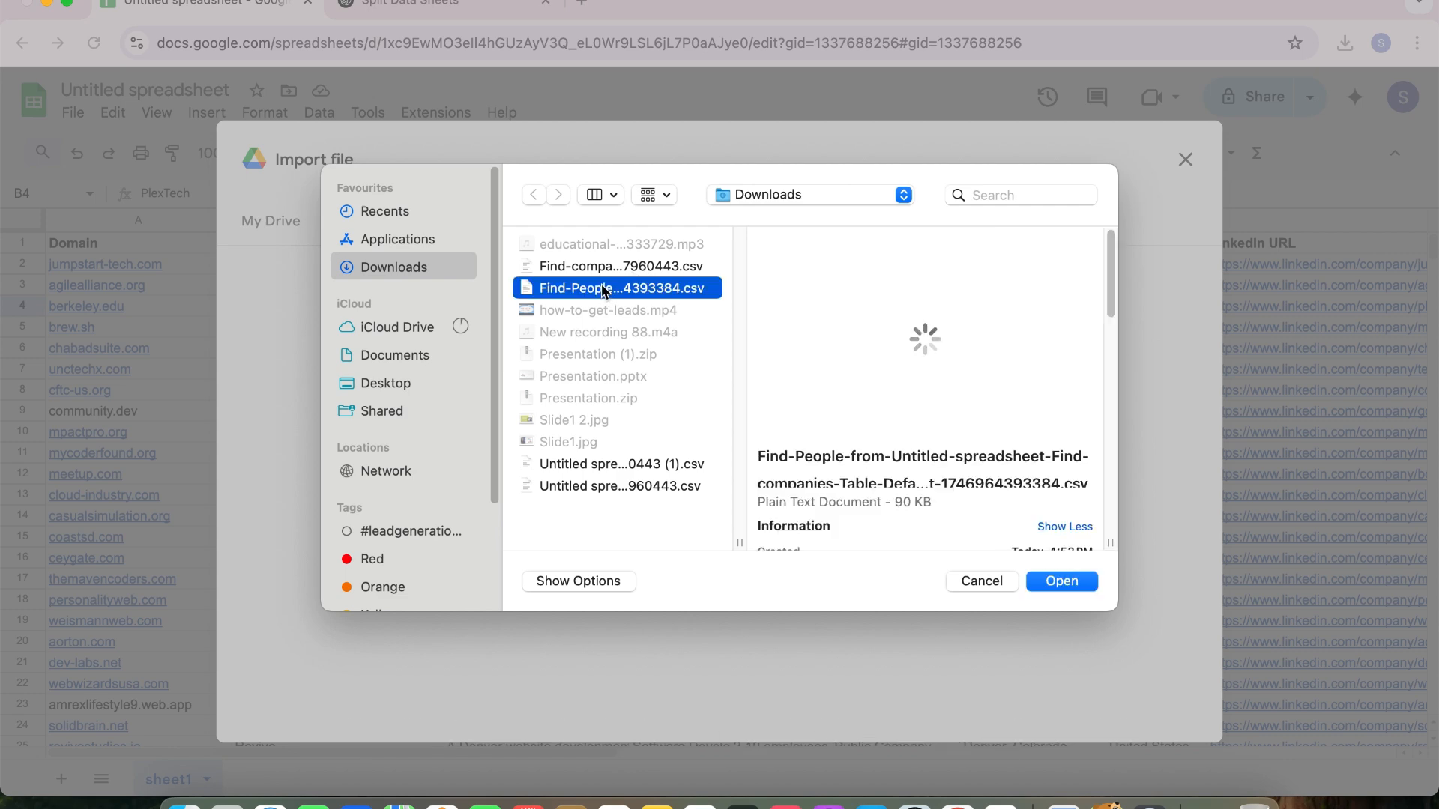
scroll(1106, 253, down, 3)
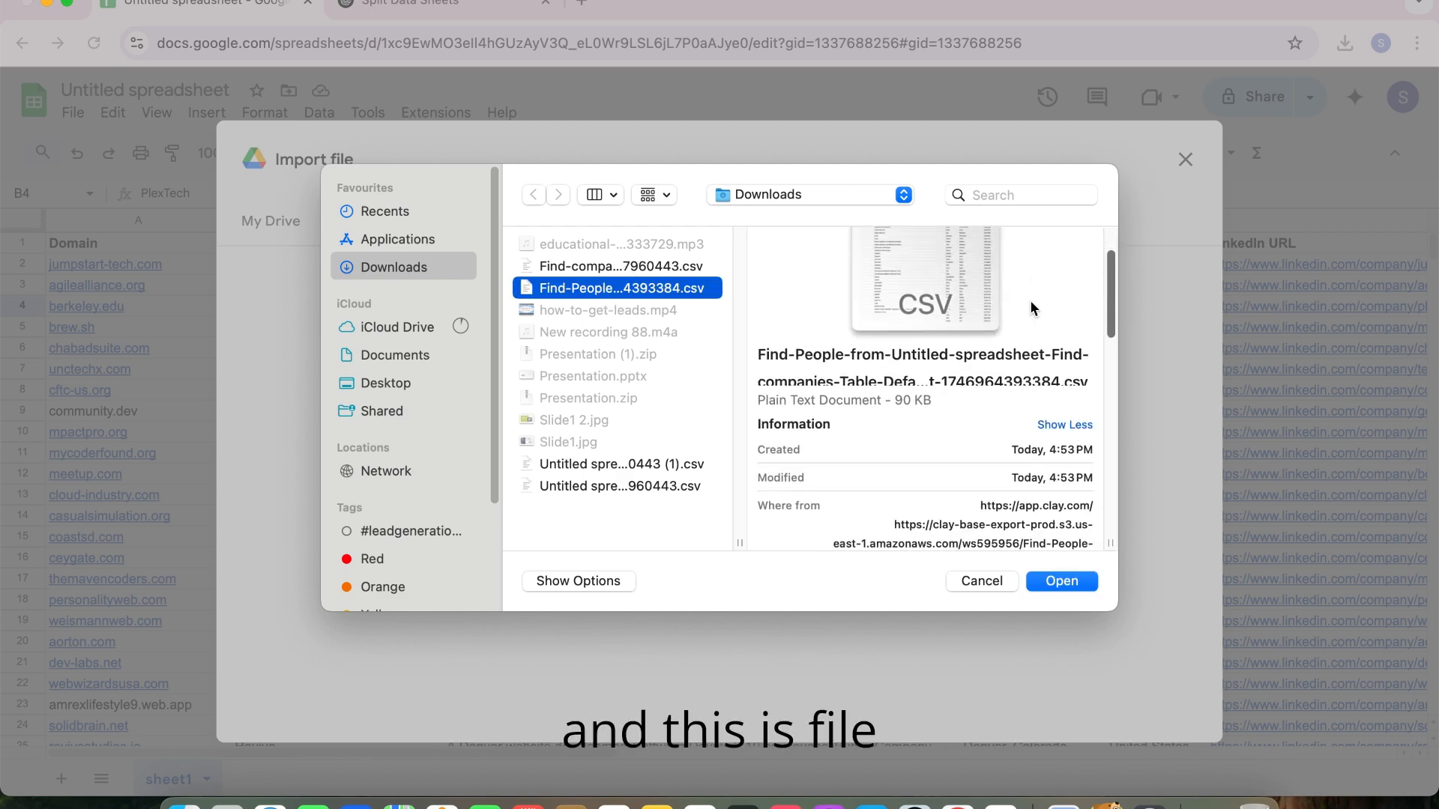
drag(1110, 316, 1115, 264)
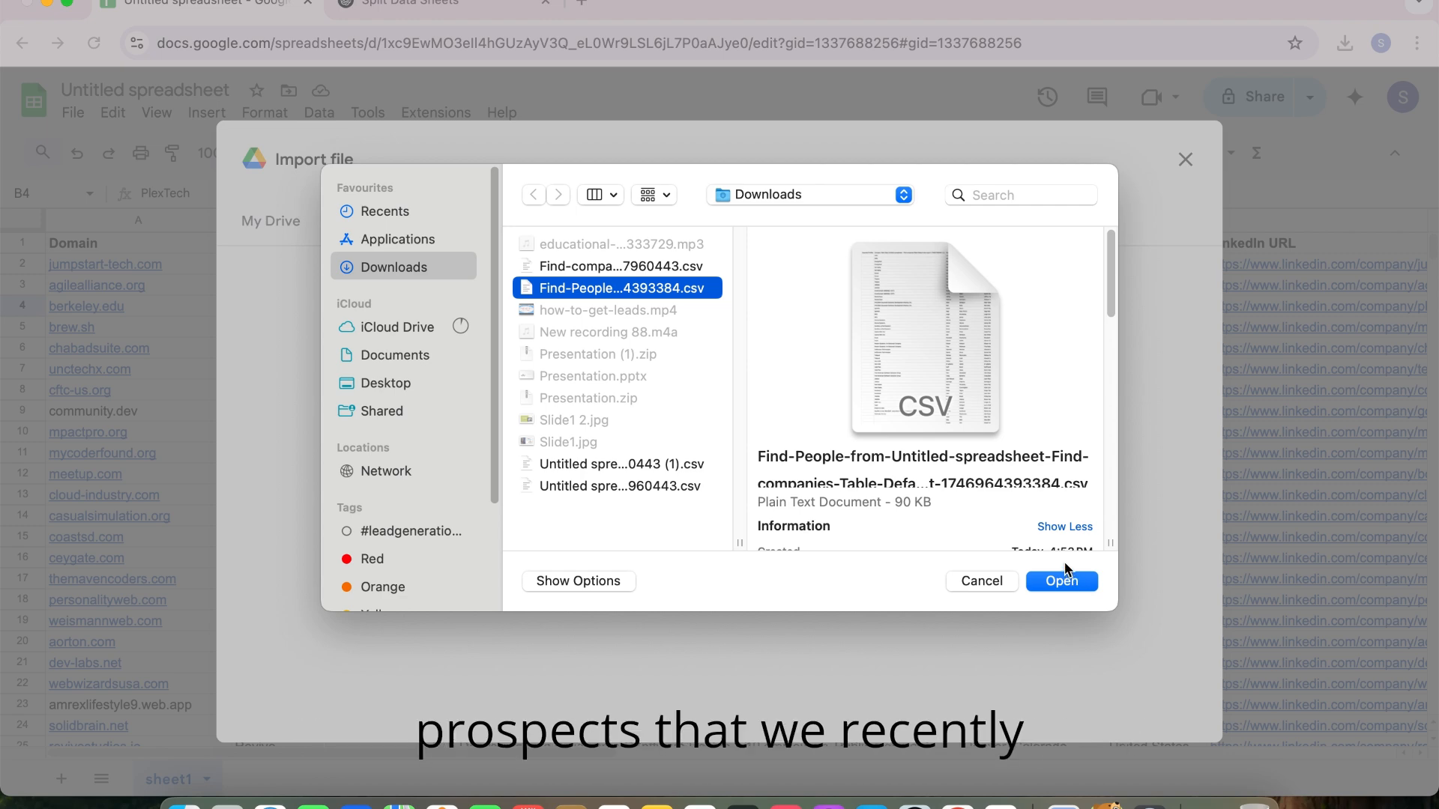
click(1063, 582)
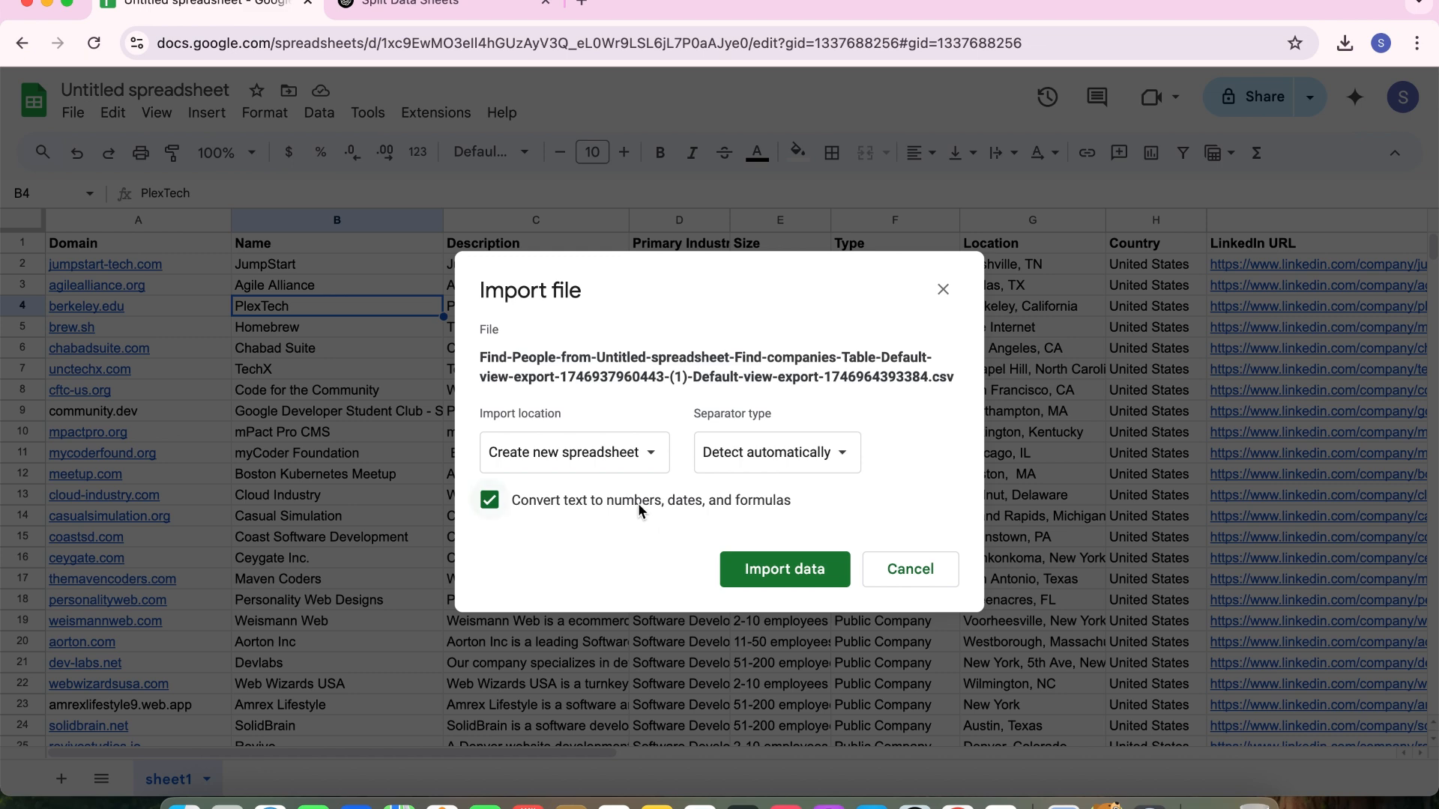
- Import the CSV data as a new sheet in this spreadsheet and rename that sheet "people"
click(618, 460)
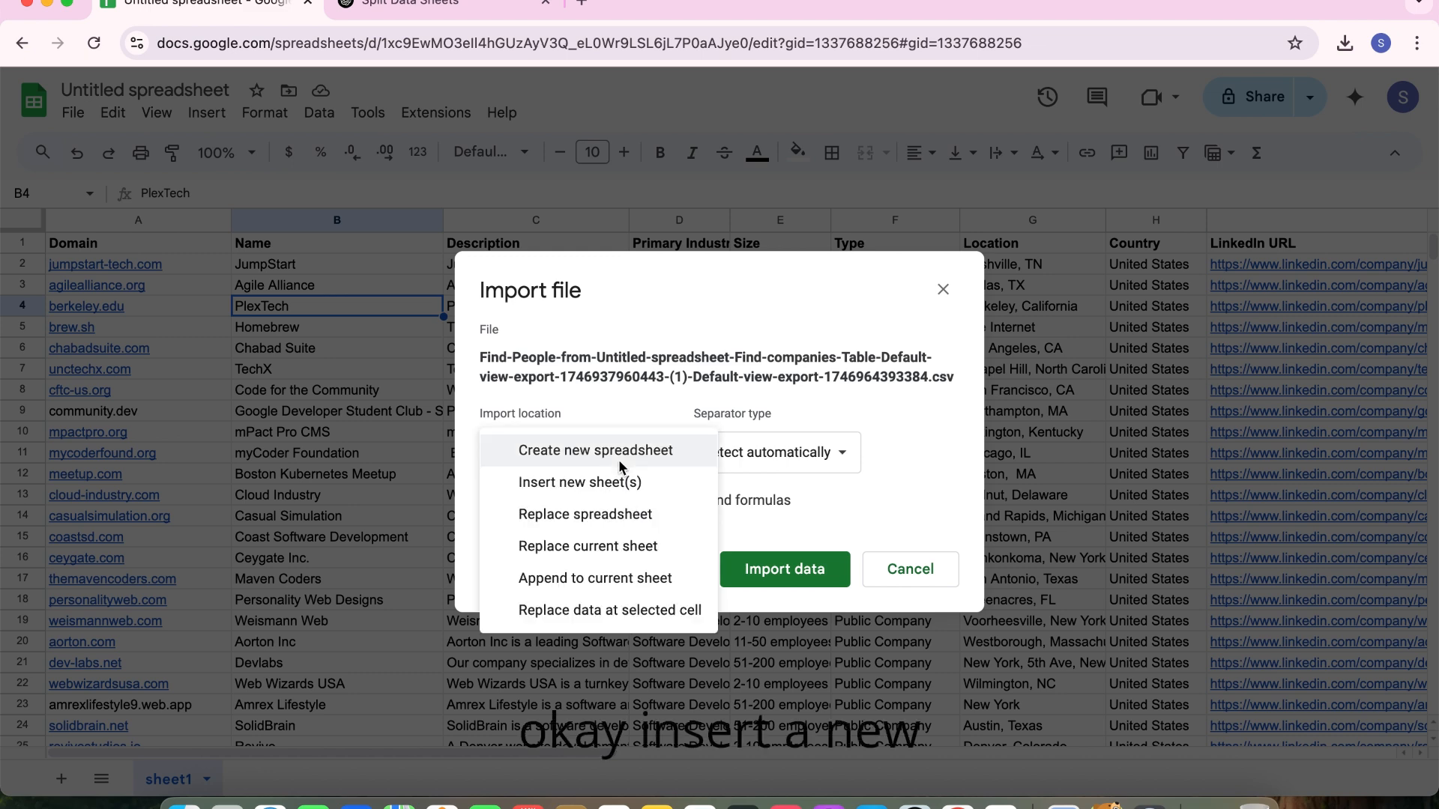
click(604, 482)
click(768, 588)
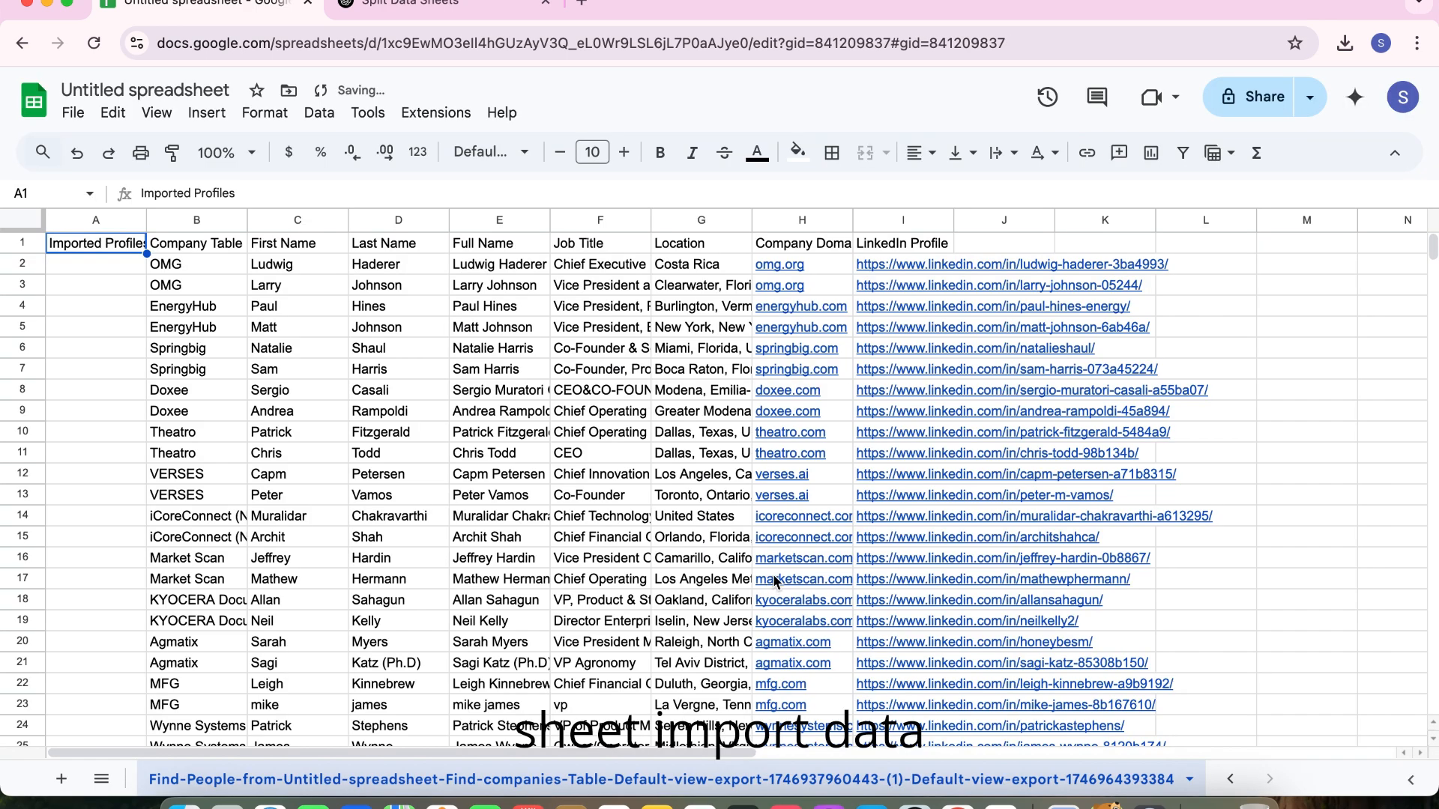
double_click(653, 780)
text(people)
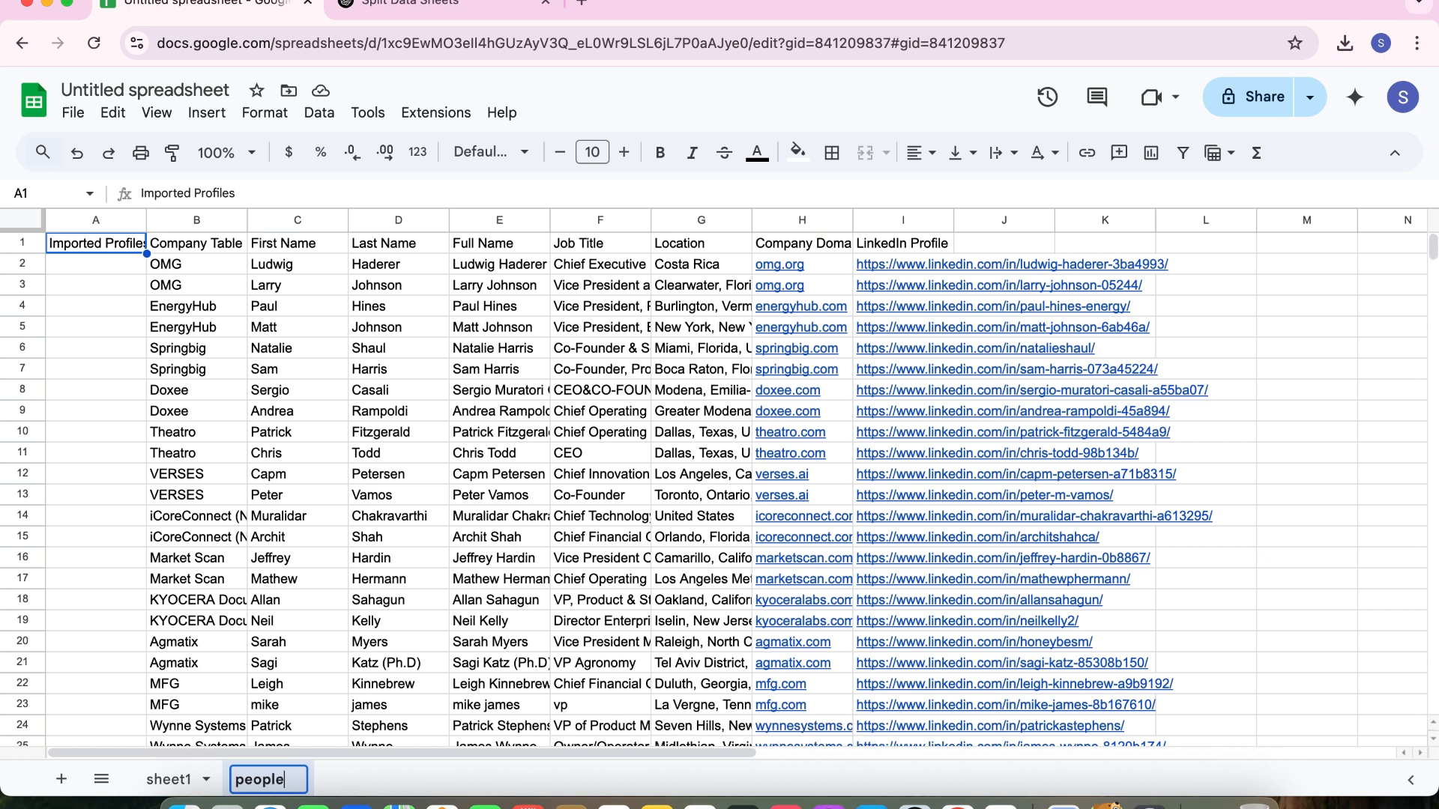
key(Return)
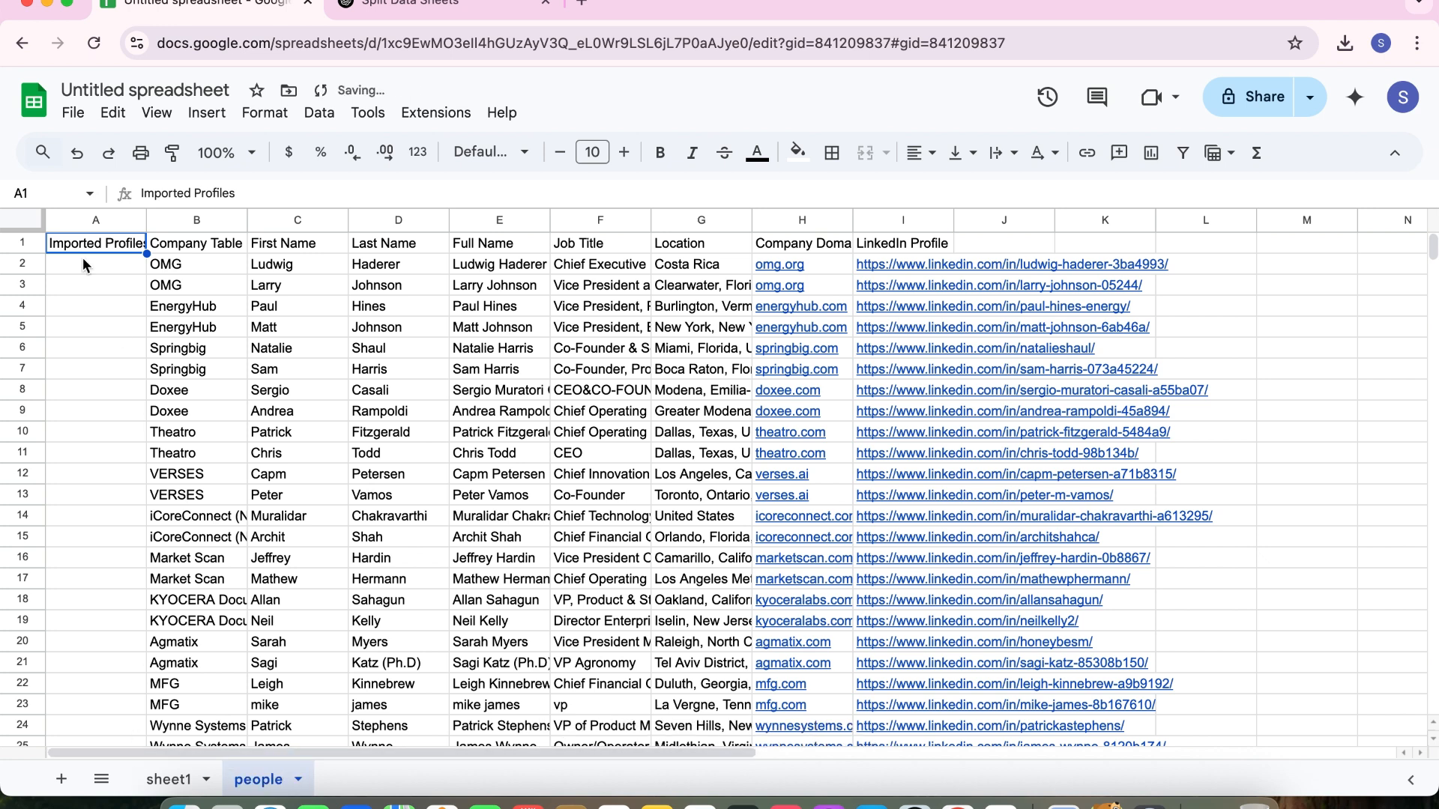
- Delete the "Imported Profiles" column from the people sheet and widen the "Company Table Data" column
click(76, 223)
right_click(76, 223)
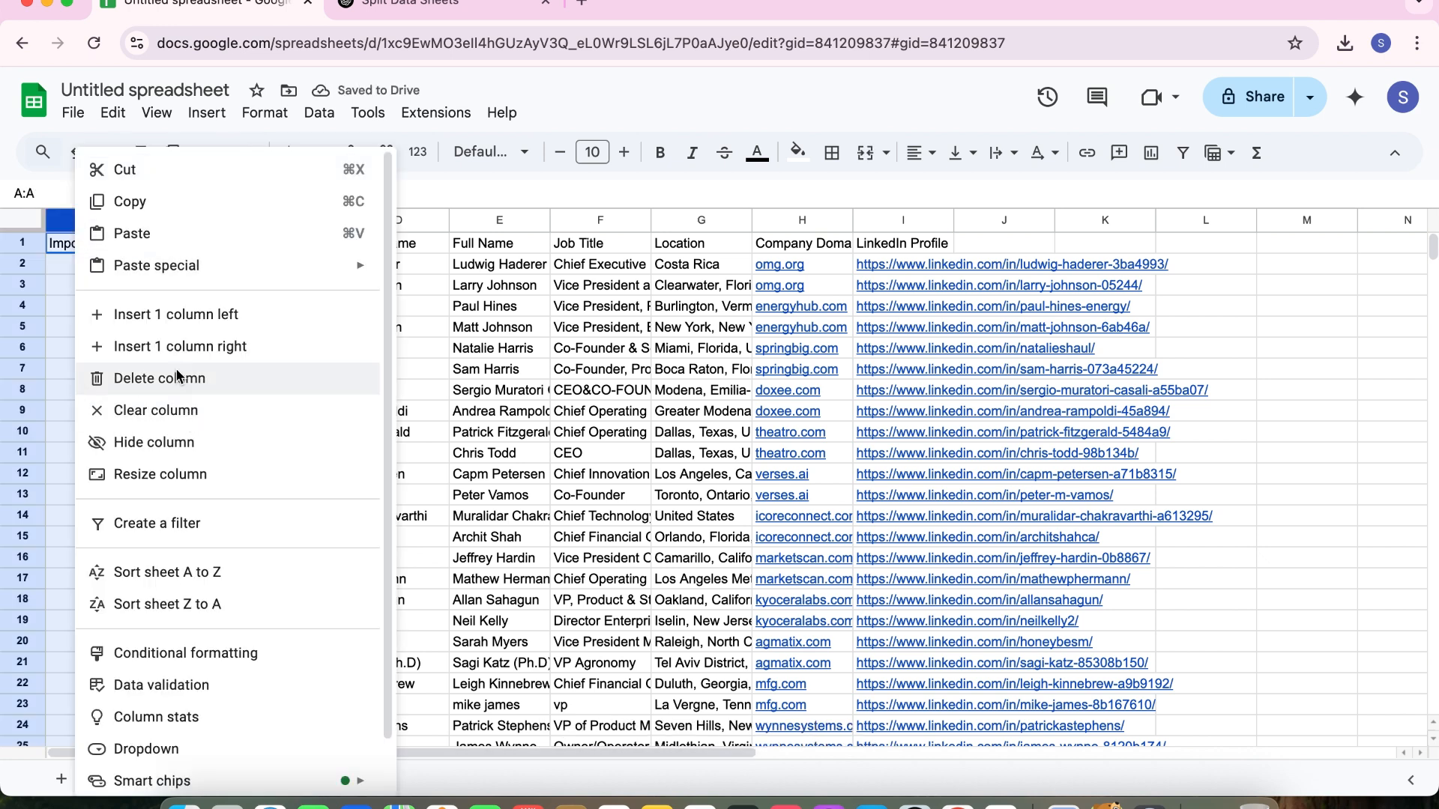
click(159, 378)
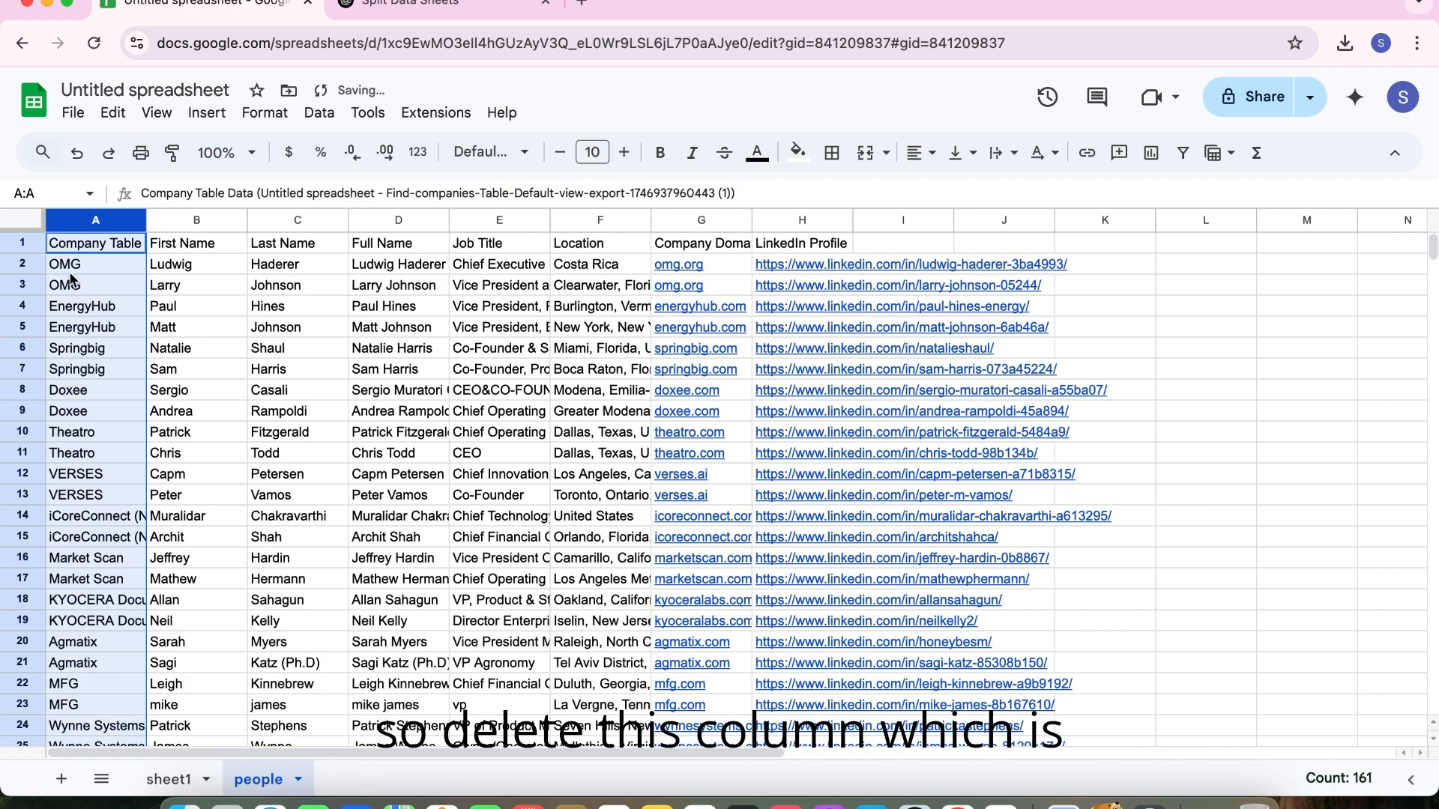
click(173, 220)
click(132, 221)
click(86, 225)
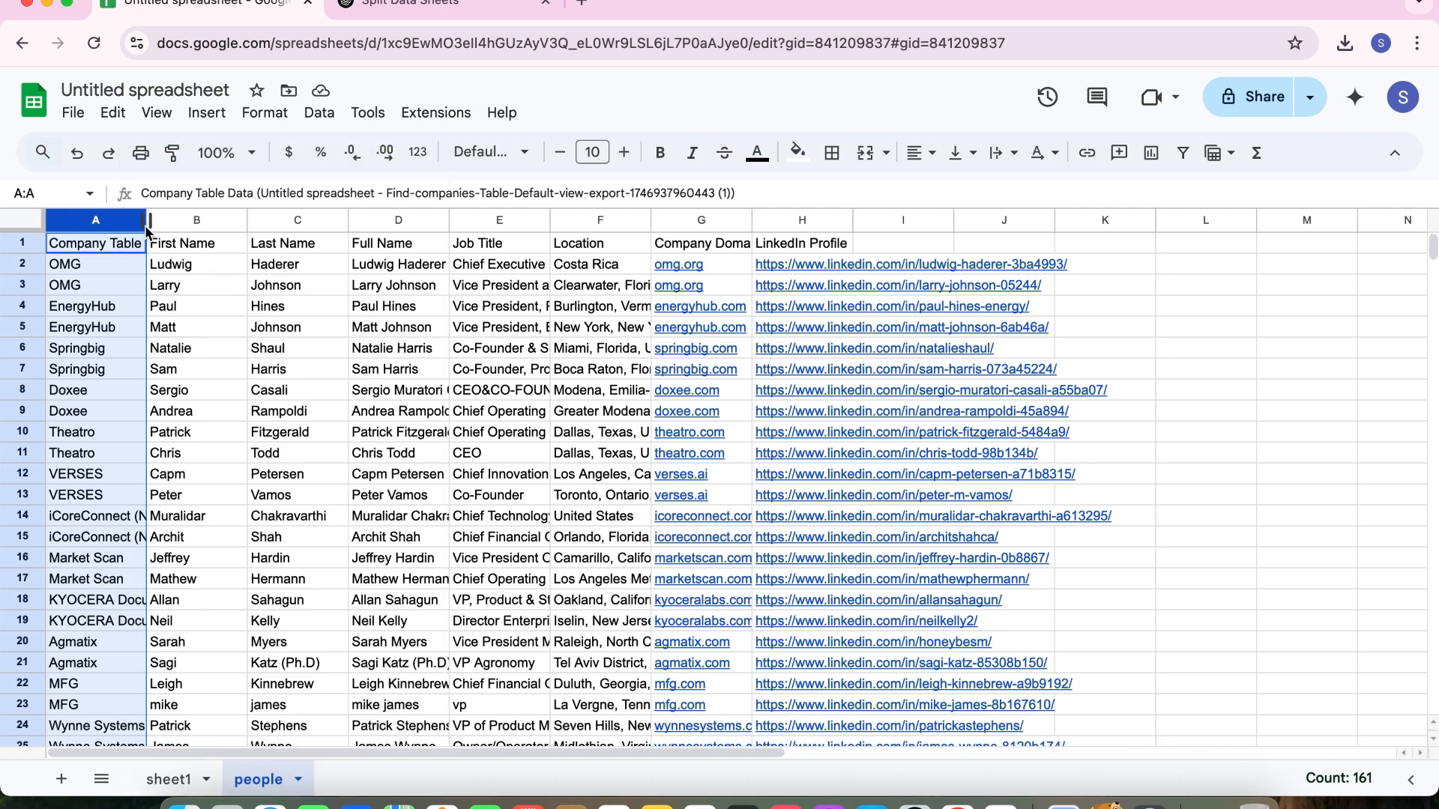
drag(149, 225, 185, 225)
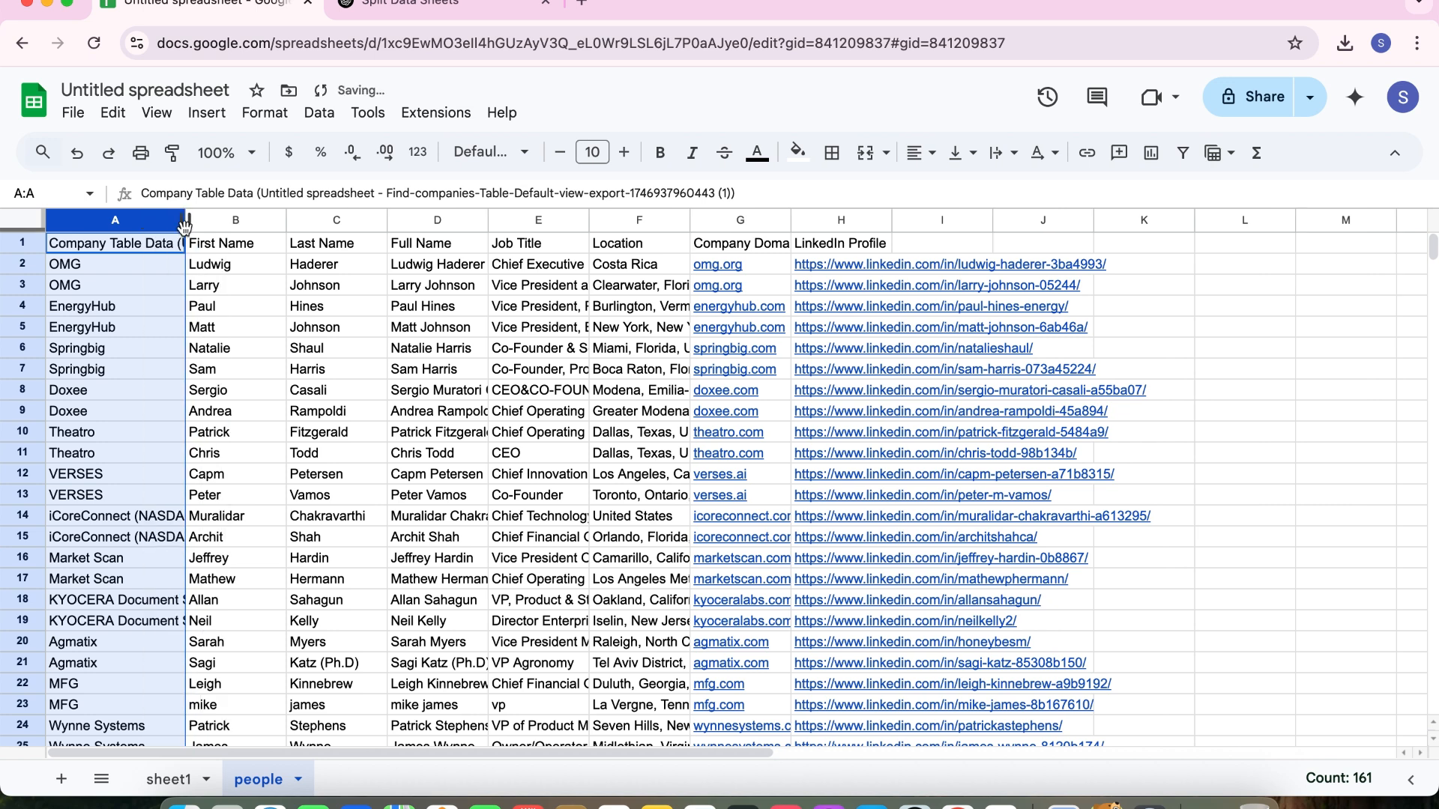
- Move the "Company Domain" column to the front of the people sheet and make the header row bold
drag(799, 220, 135, 238)
click(826, 220)
click(30, 243)
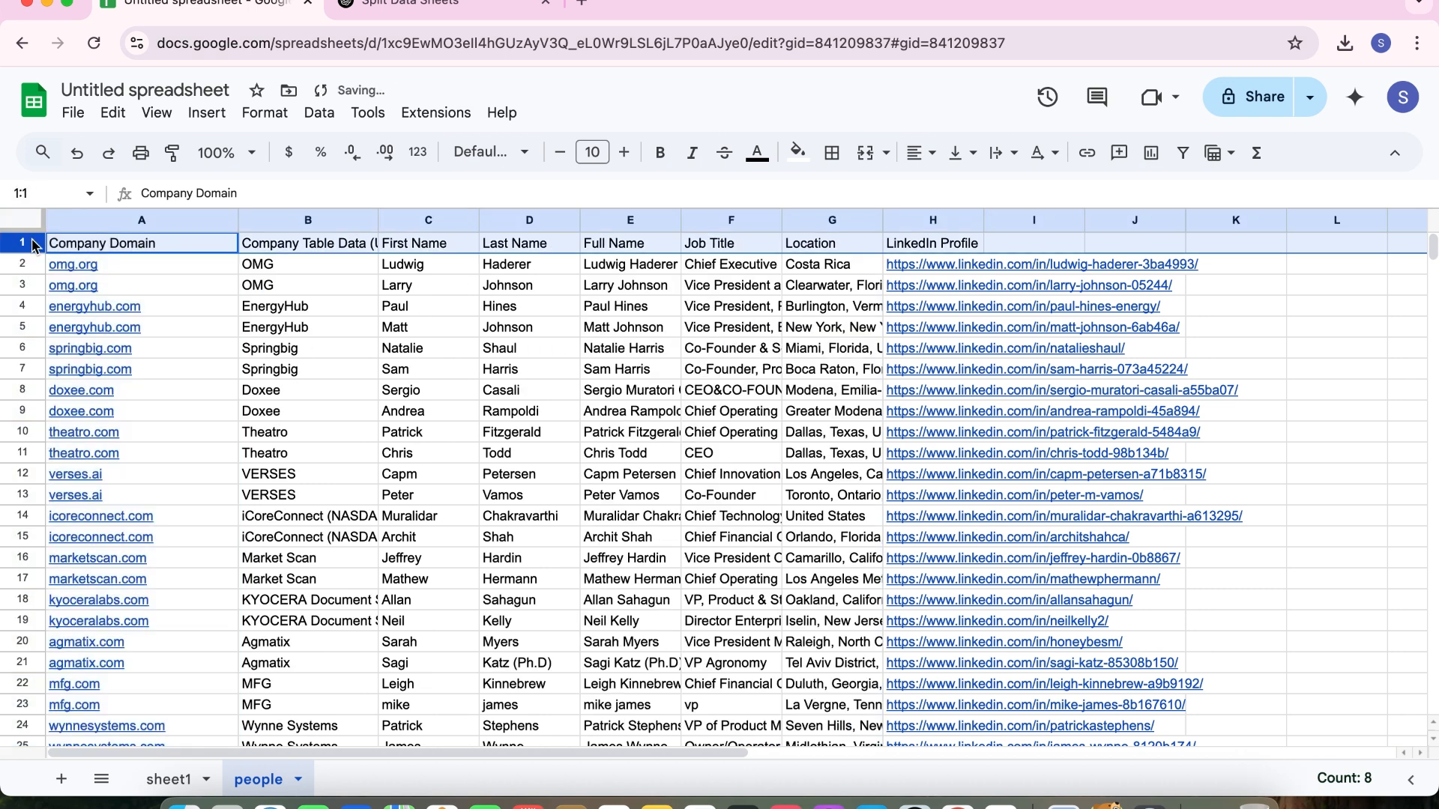
click(670, 153)
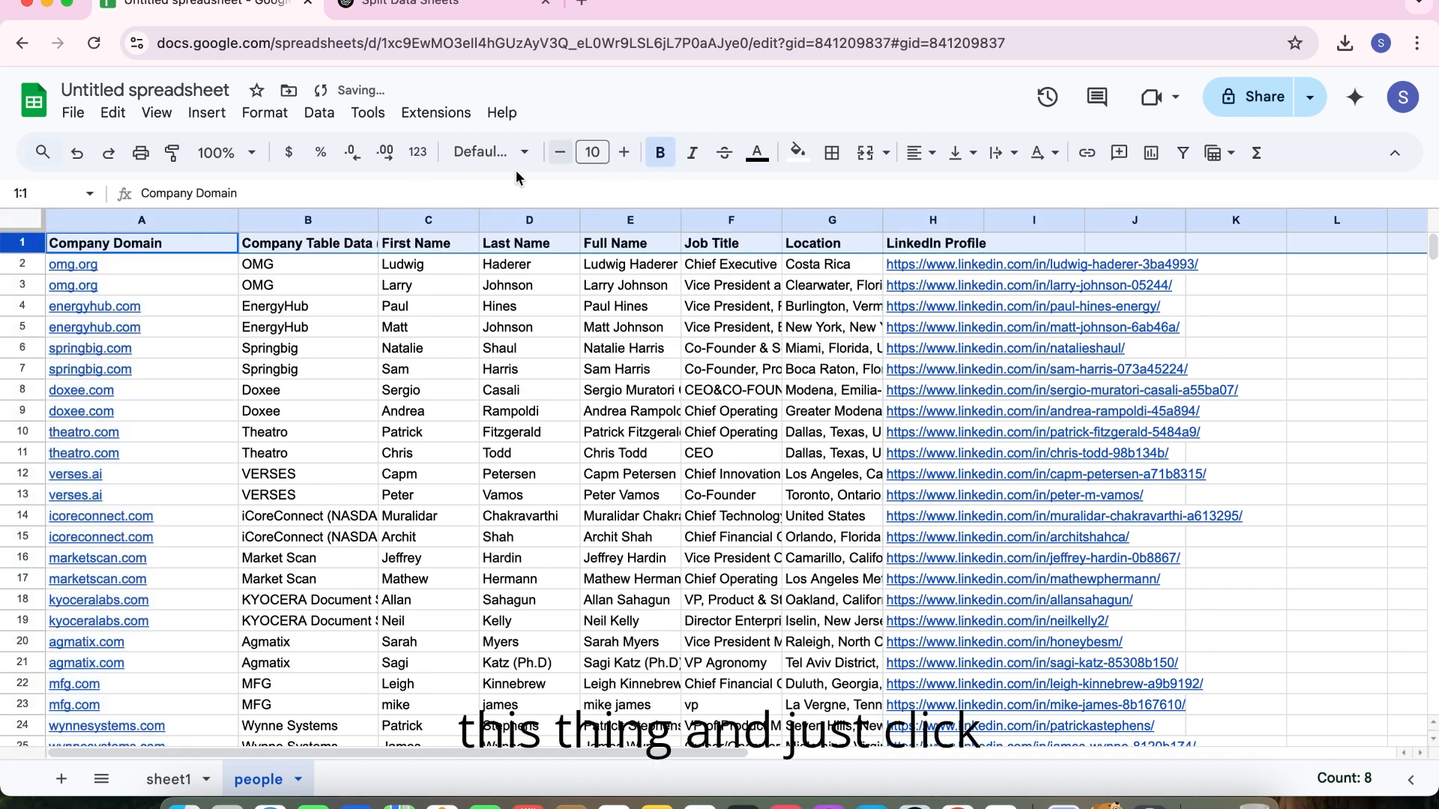
- Narrow the "Company Domain" column and widen the "LinkedIn Profile" and "Company Table Data" columns to fit their contents
drag(240, 220, 217, 221)
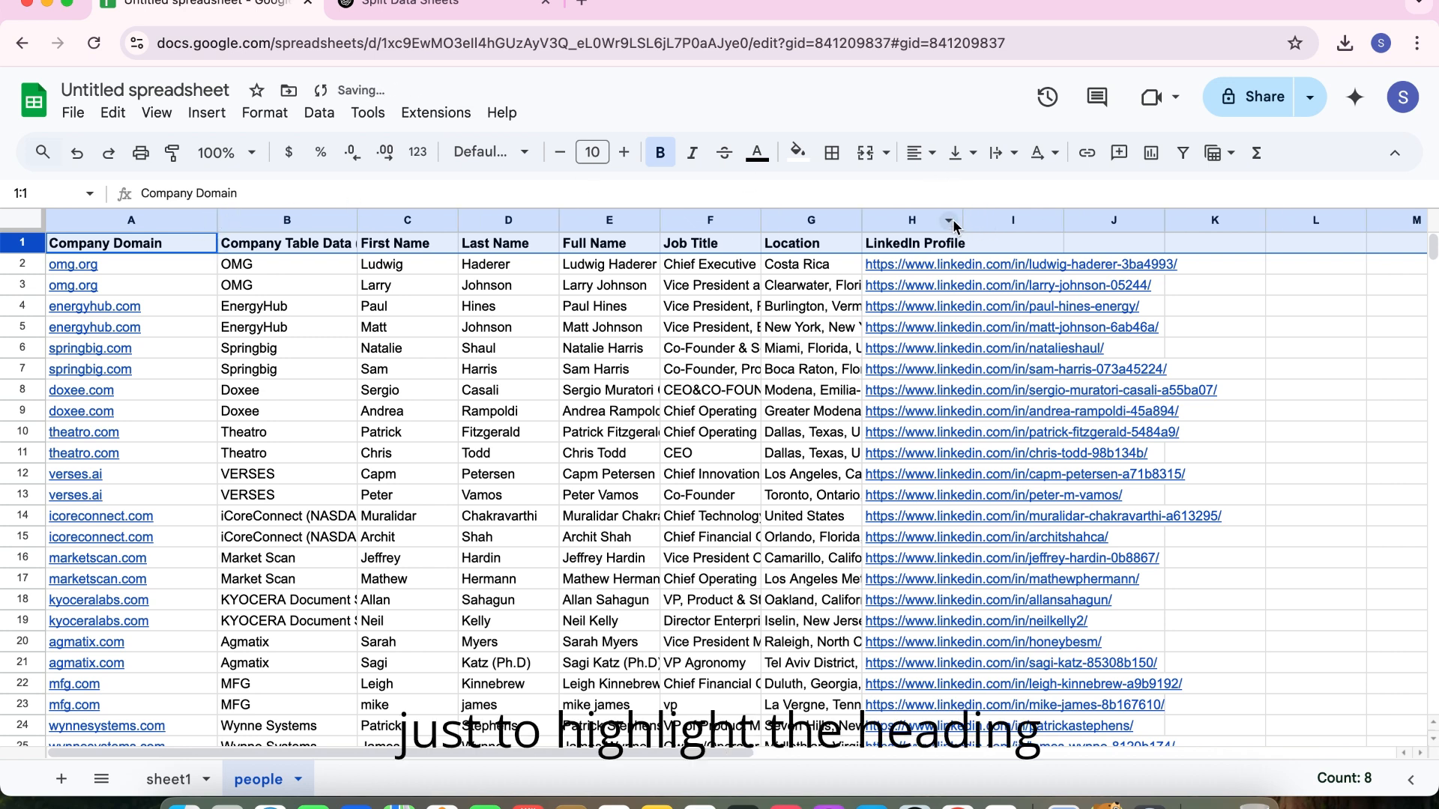
drag(963, 222, 1249, 263)
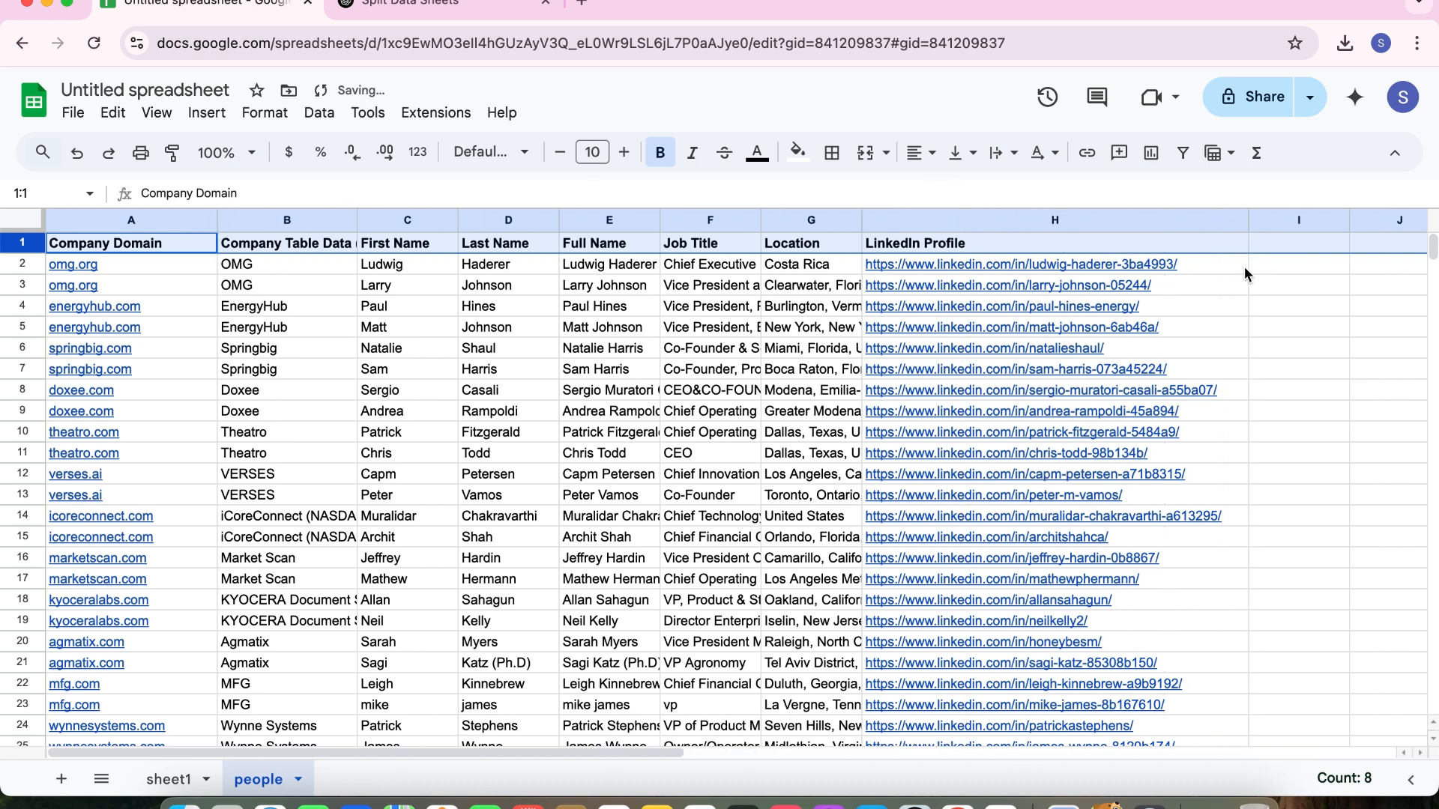
drag(1430, 239, 1418, 567)
scroll(1418, 567, down, 15)
drag(1409, 329, 1415, 229)
drag(359, 219, 414, 219)
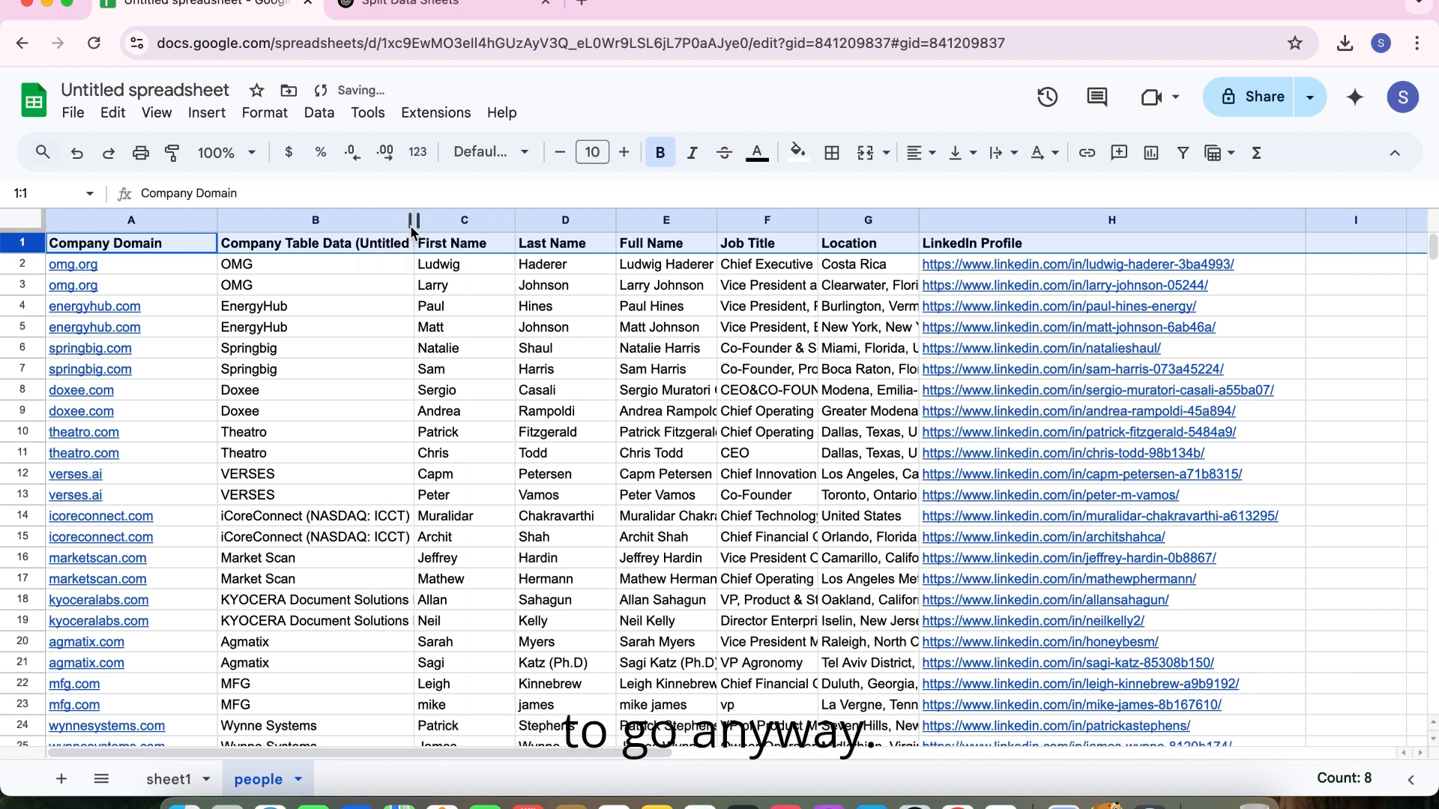
- Insert two empty columns between the Domain and Name columns of sheet1
click(159, 781)
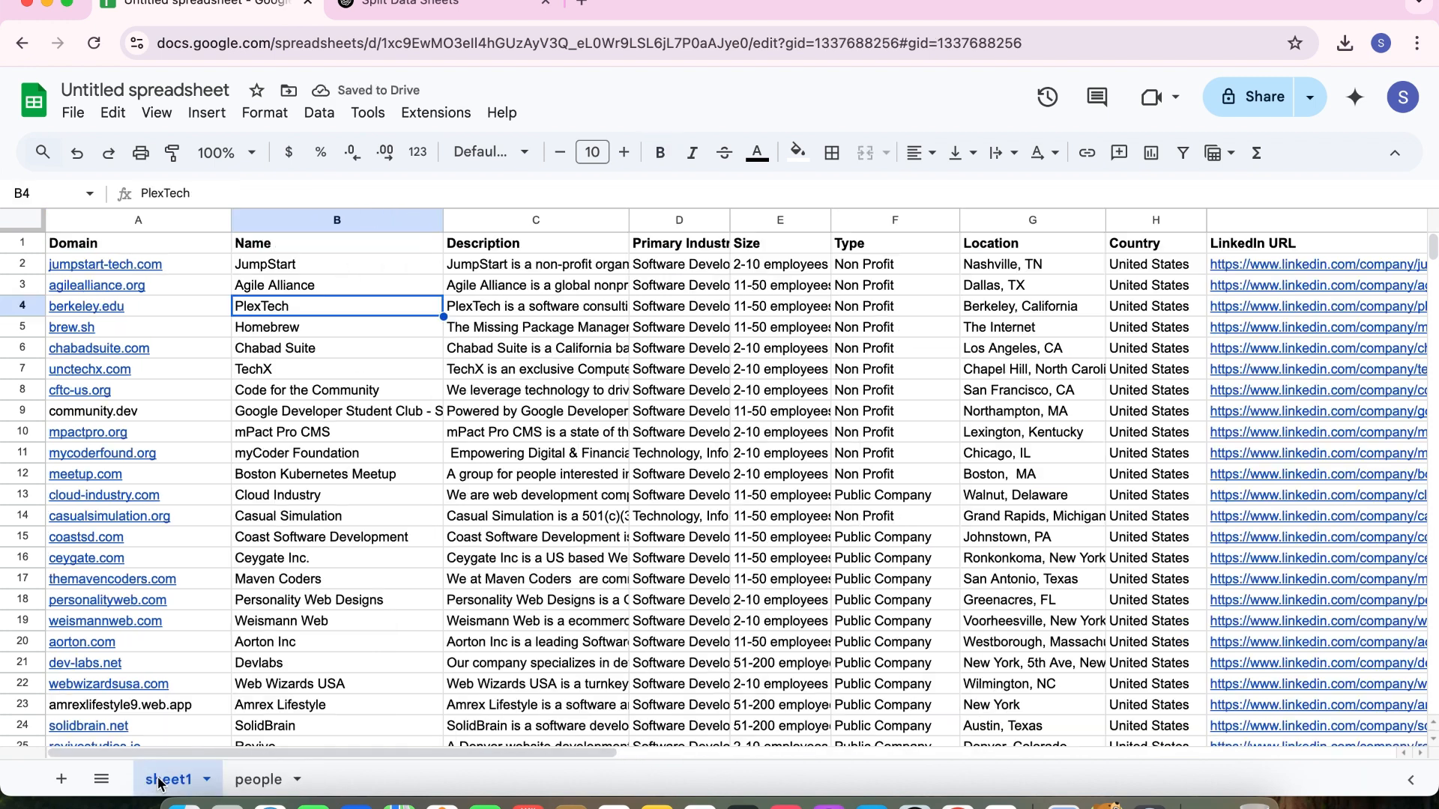
click(269, 229)
right_click(269, 231)
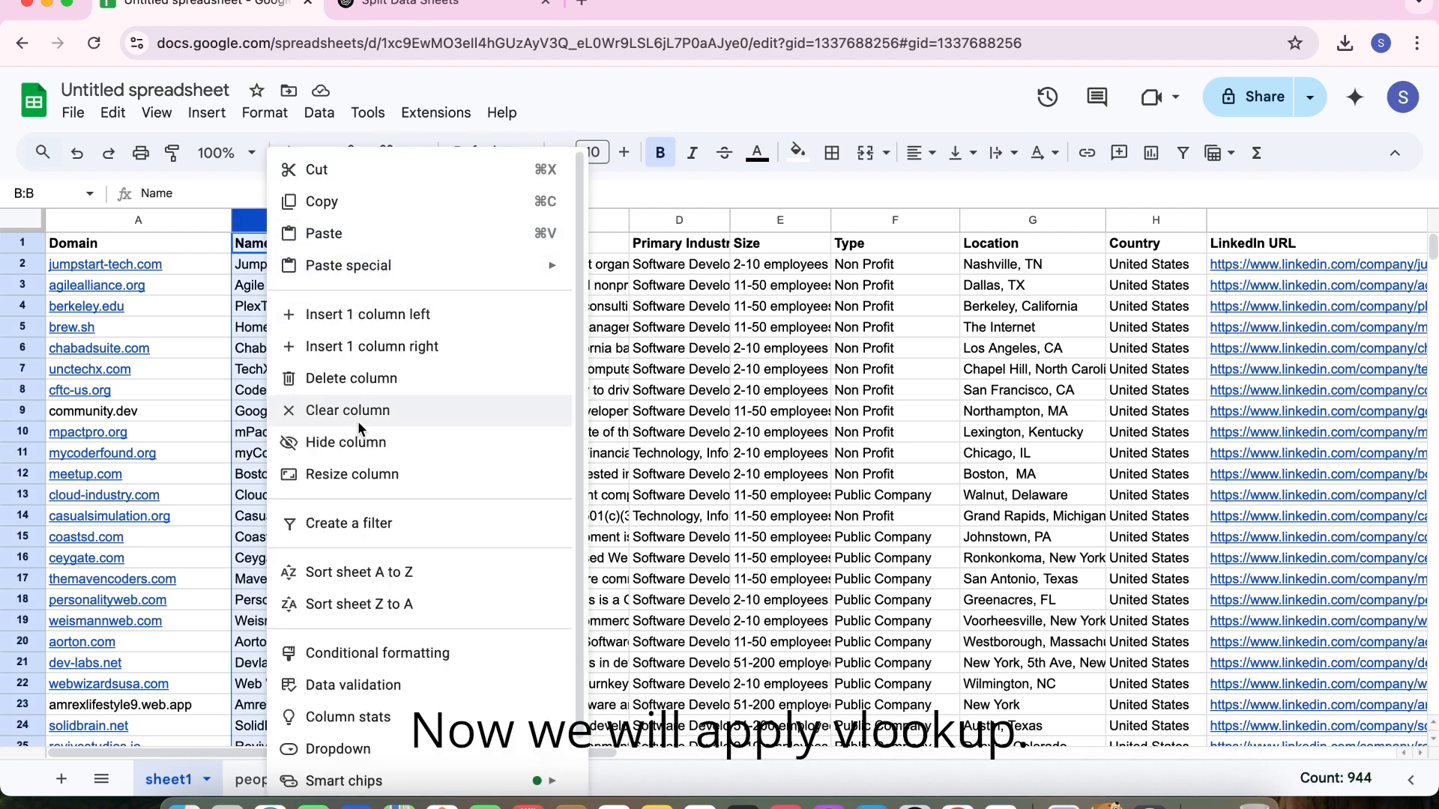
click(348, 320)
right_click(326, 223)
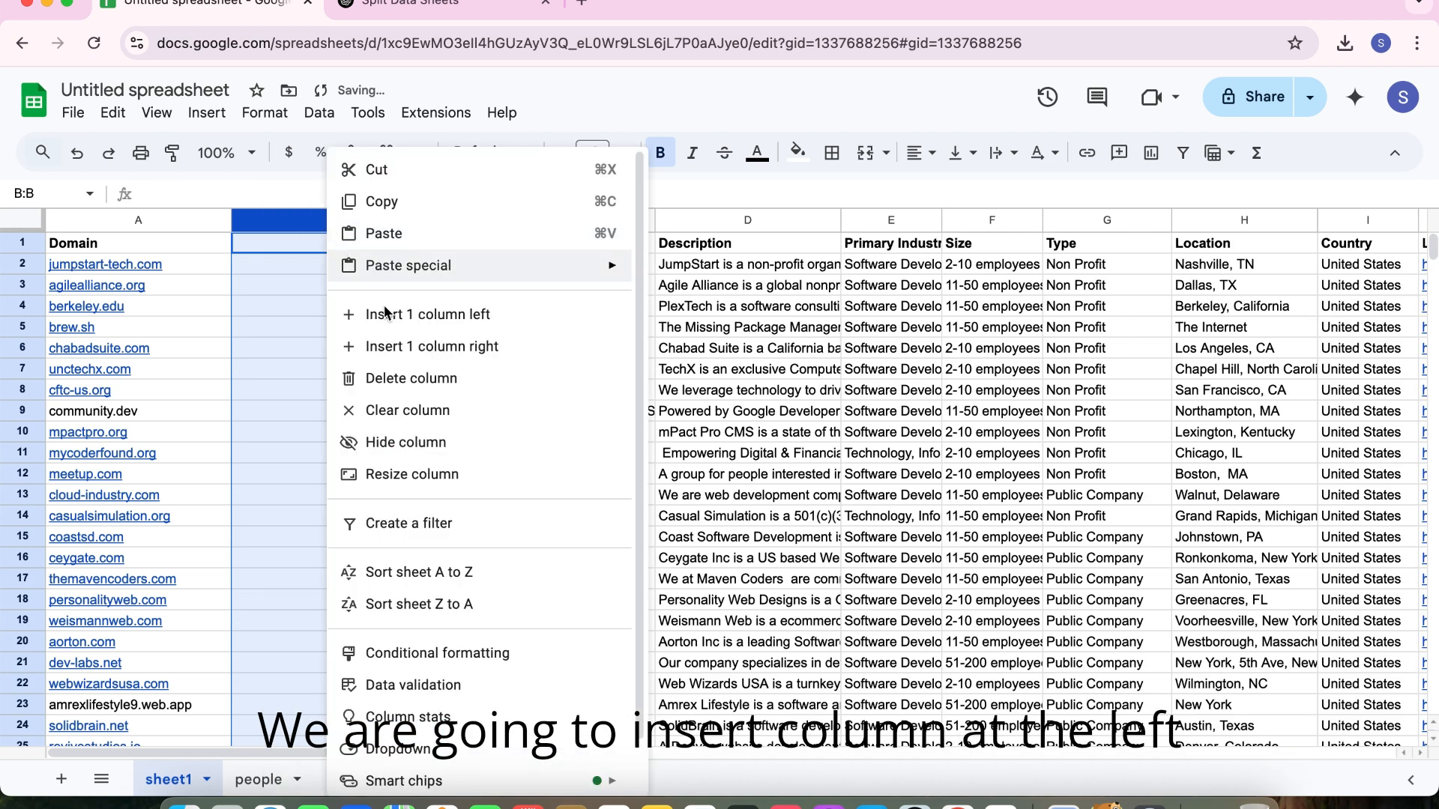
click(379, 314)
- Enter the header "vlookup data" in cell B1 and narrow column B slightly
click(373, 241)
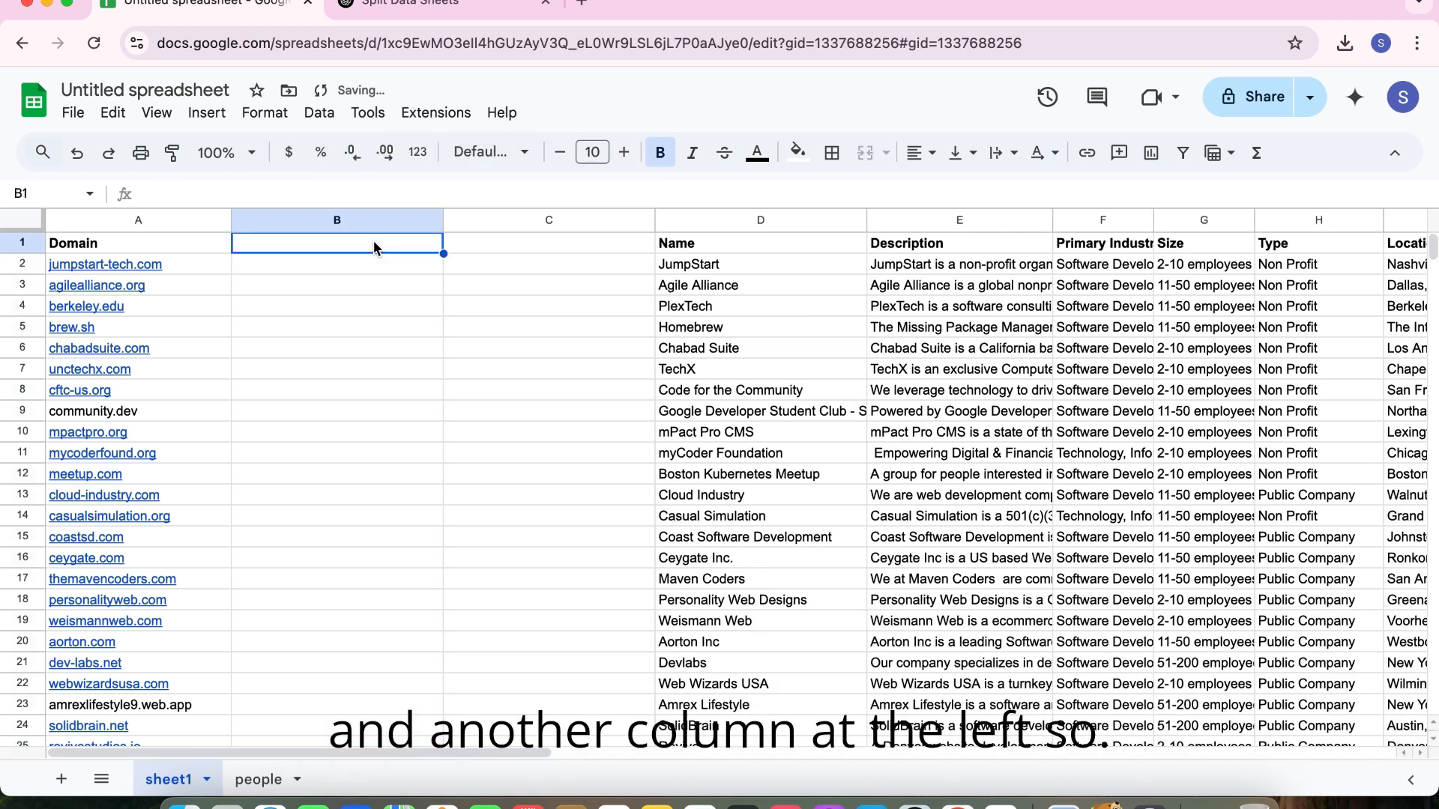
text(vl)
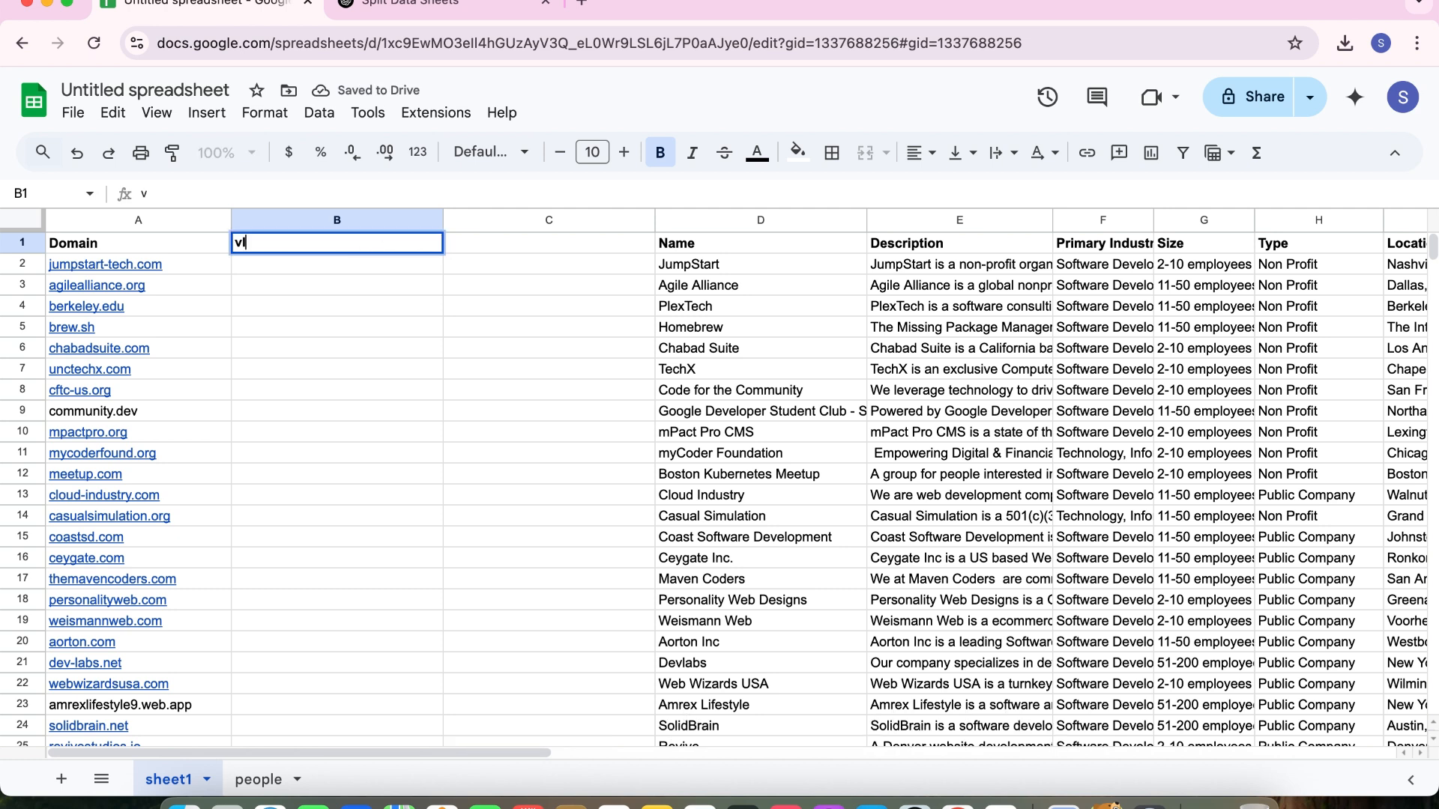
text(ookup data)
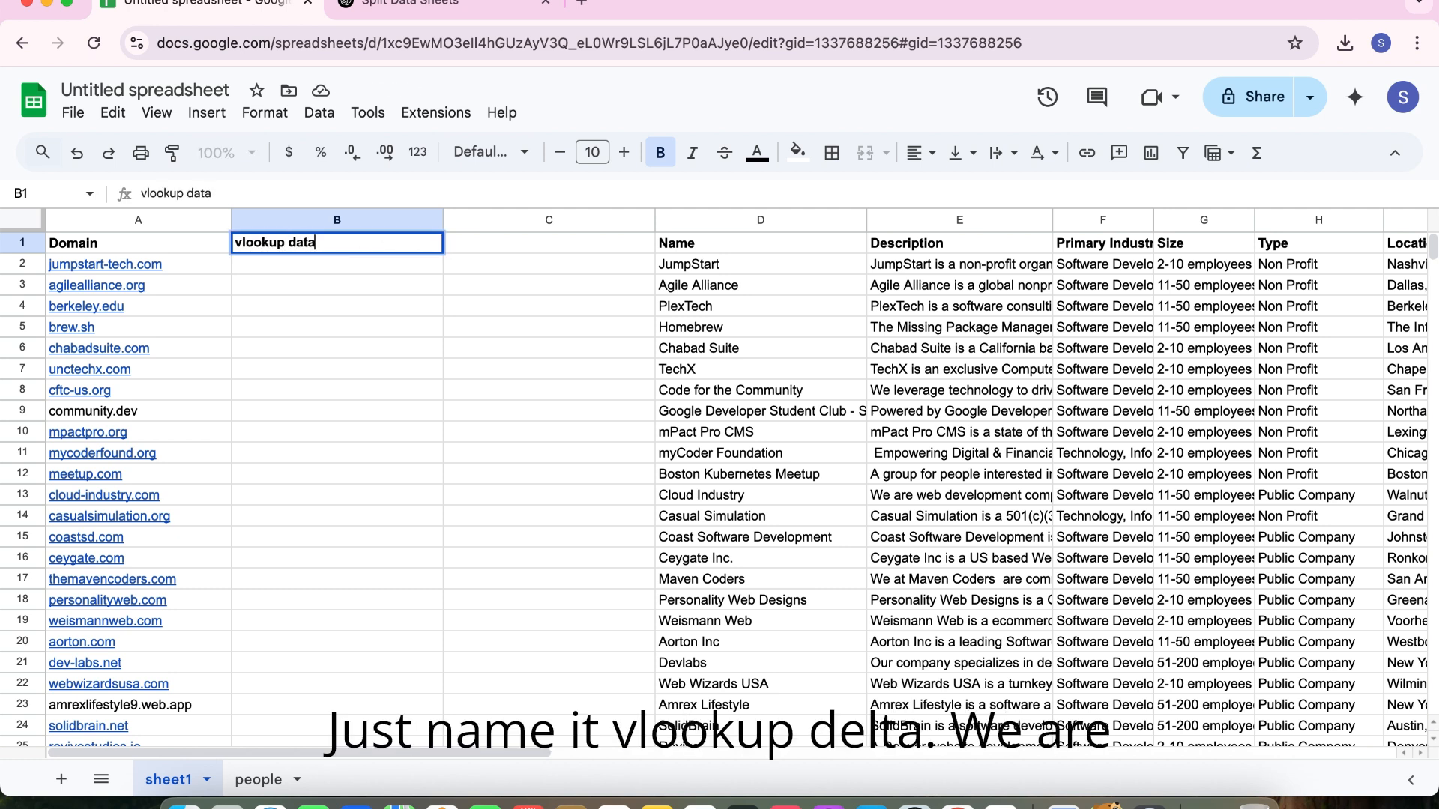
drag(443, 219, 413, 219)
- Start a VLOOKUP formula in cell B2 with A2 as the search key and the people sheet as the range's sheet
click(324, 268)
double_click(322, 264)
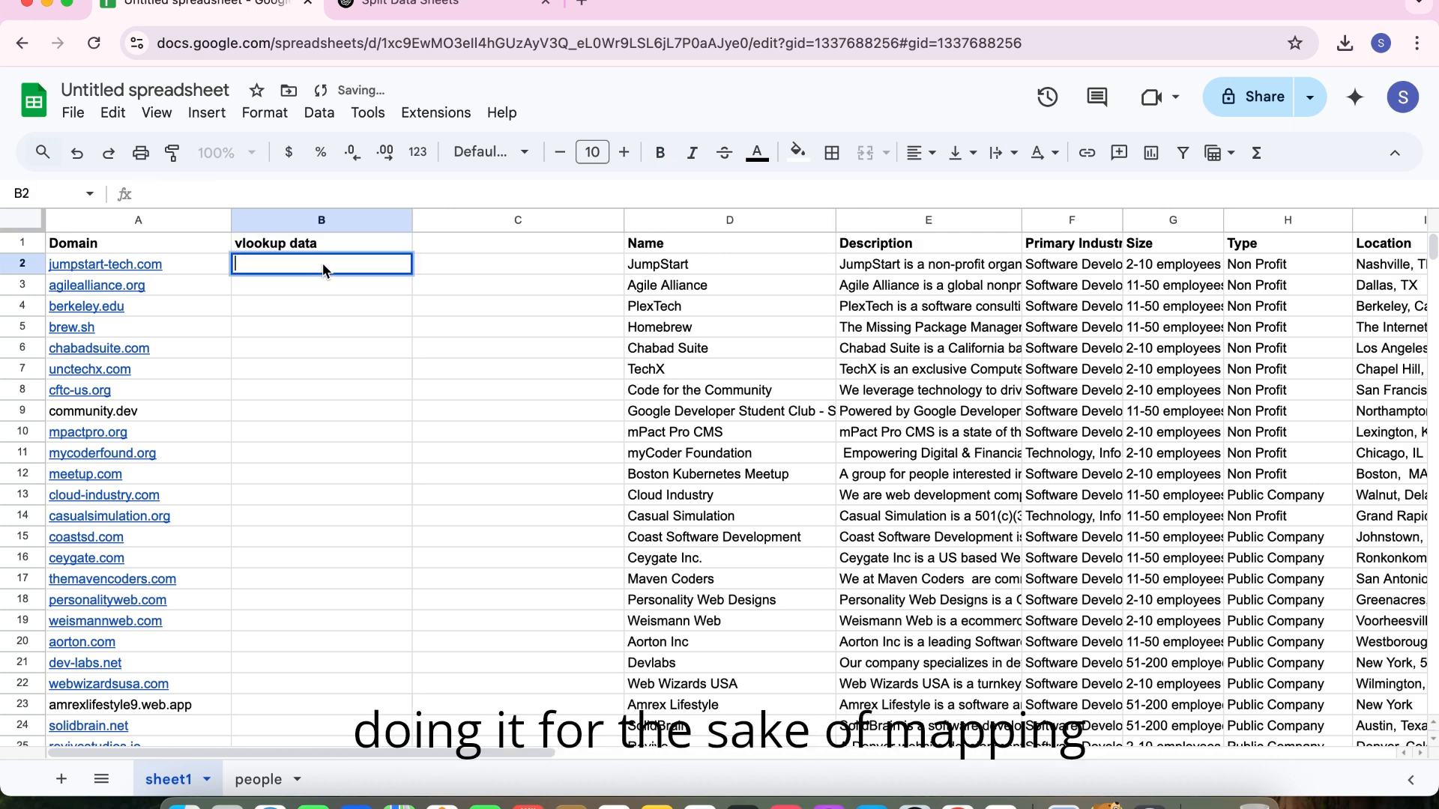
text(=vloo)
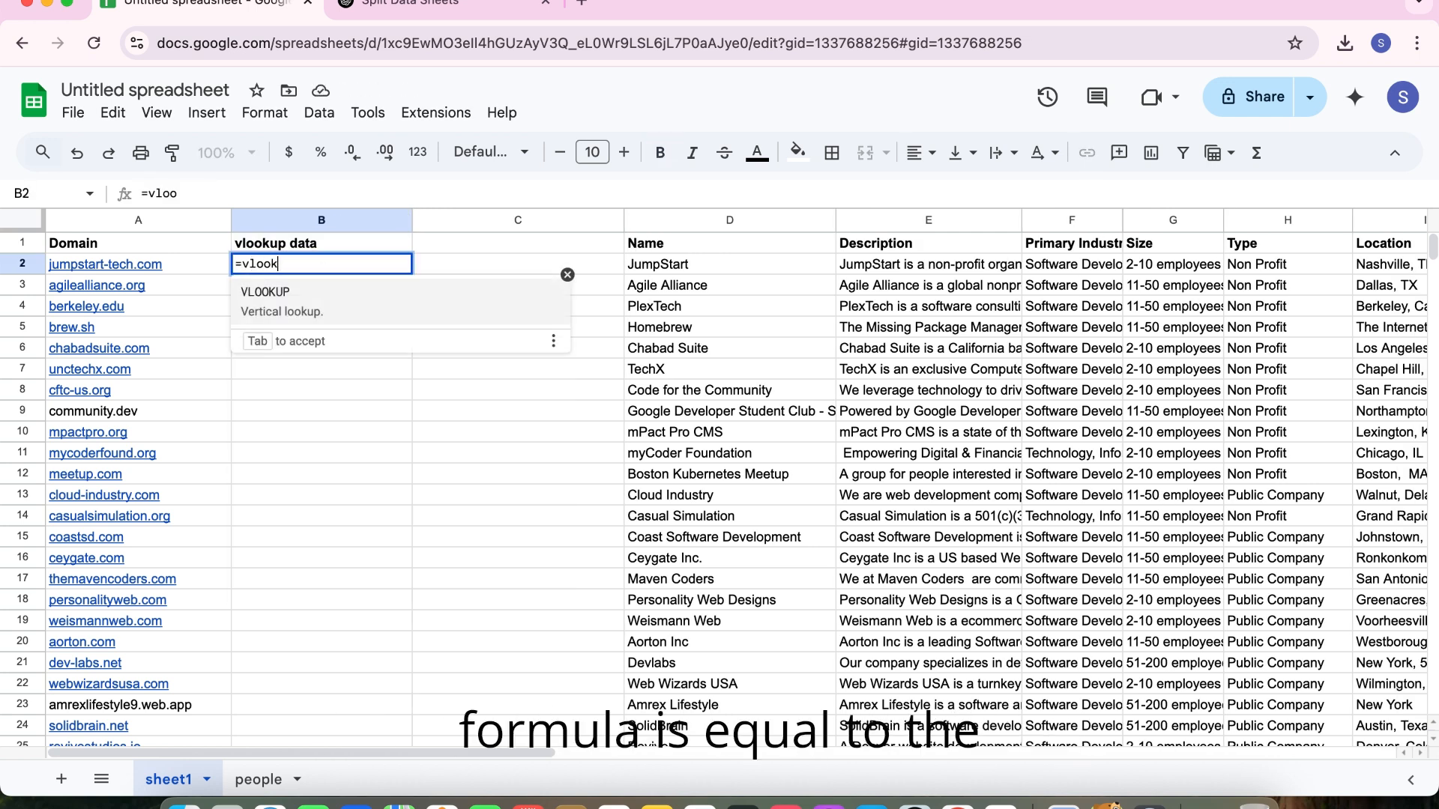
text(k)
key(Tab)
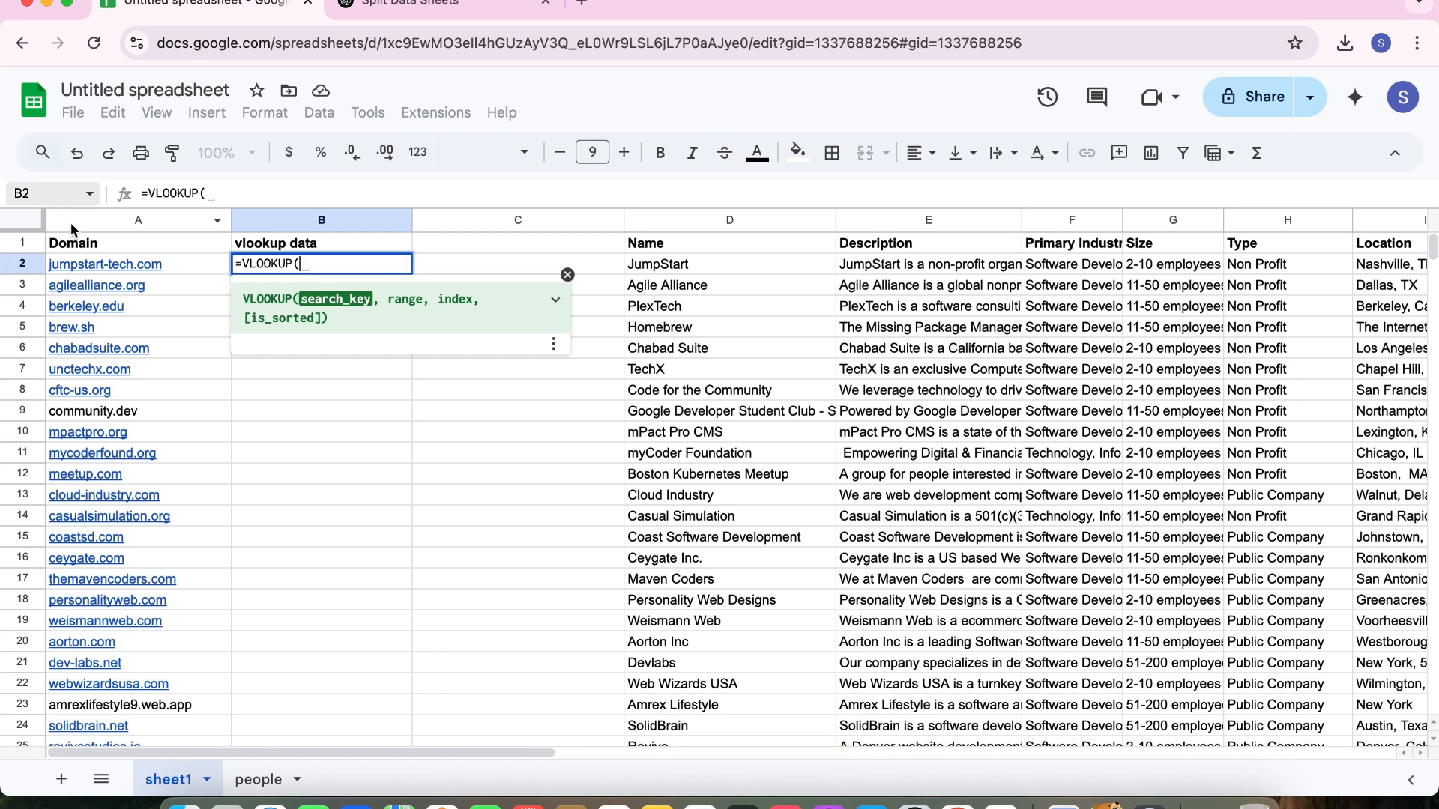
click(199, 267)
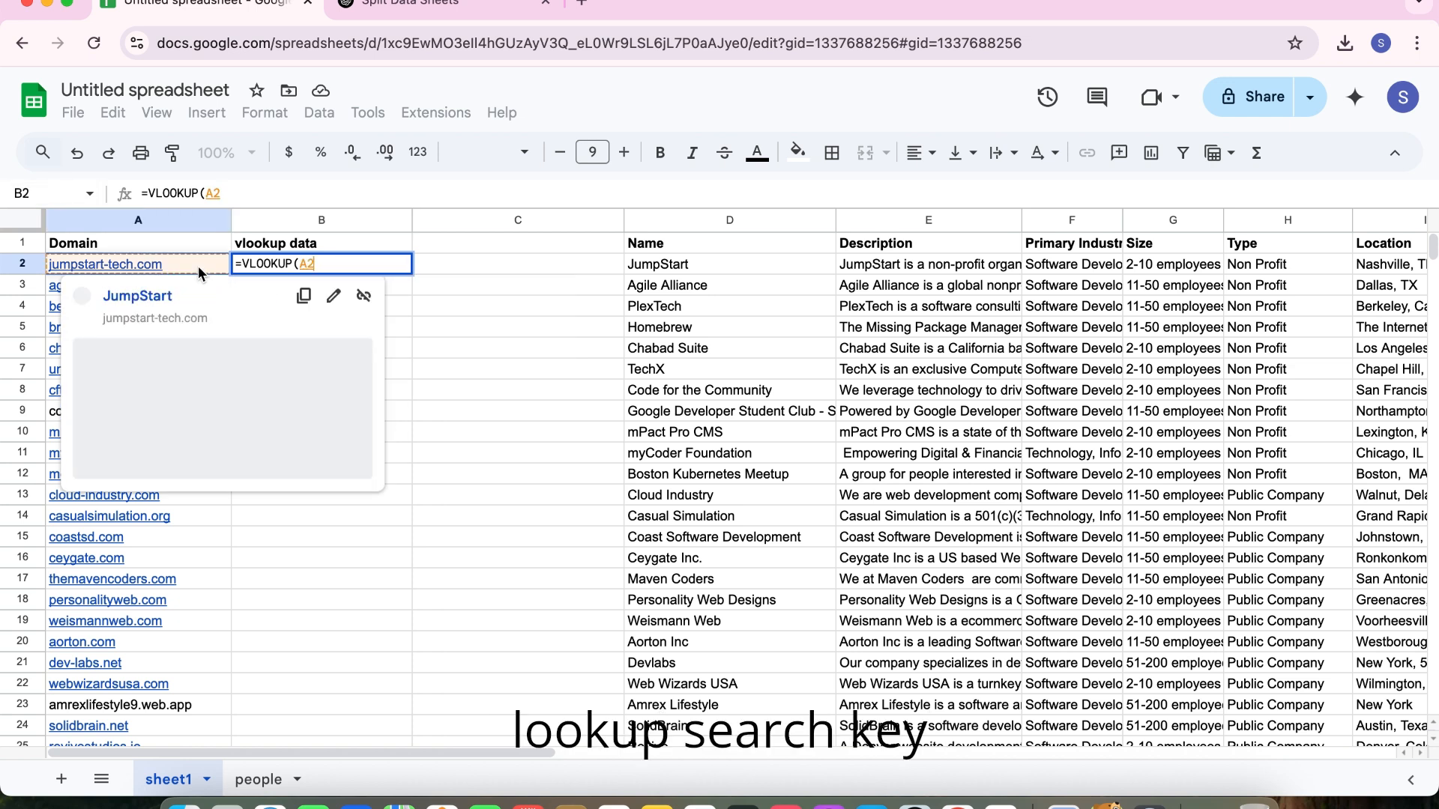
text(,)
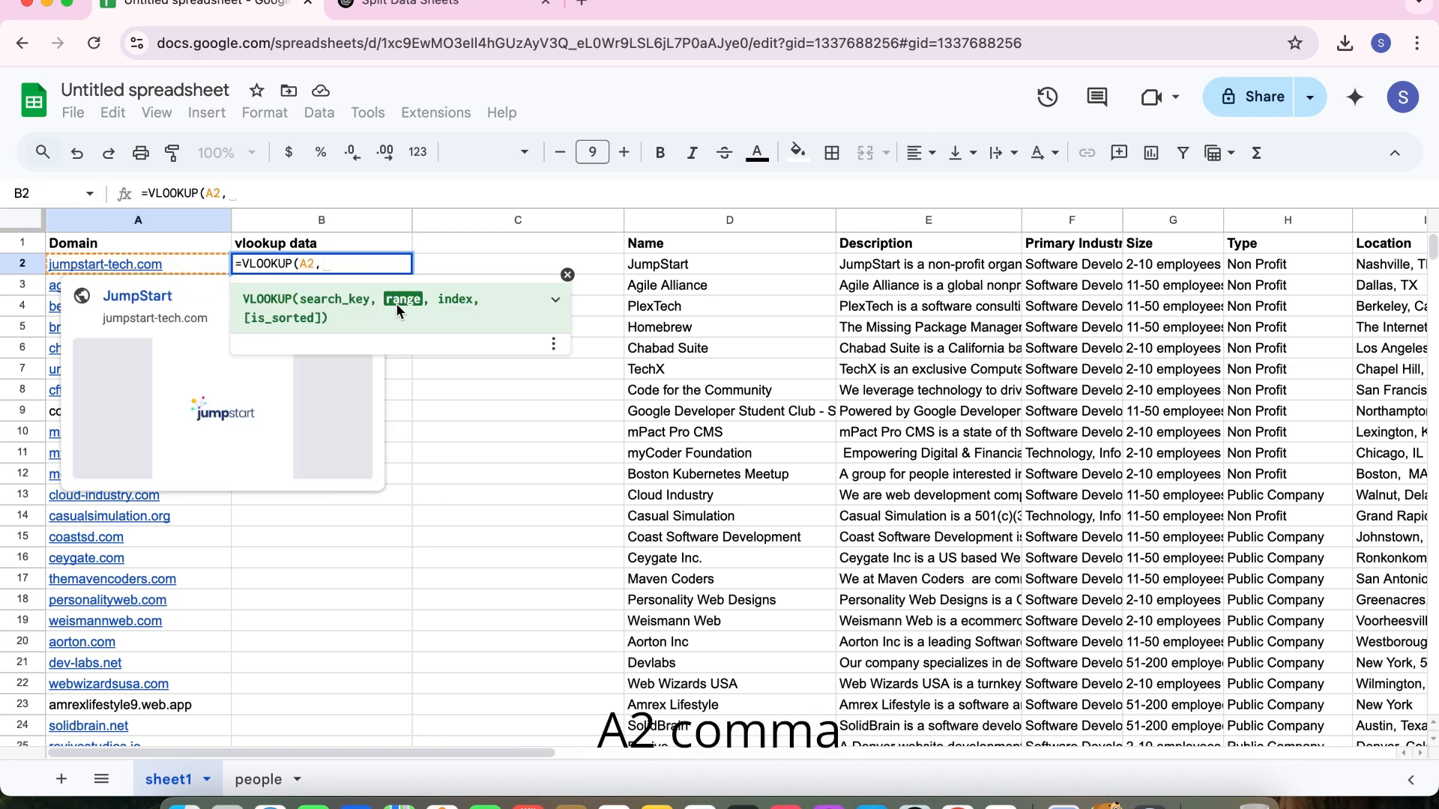
text(people!)
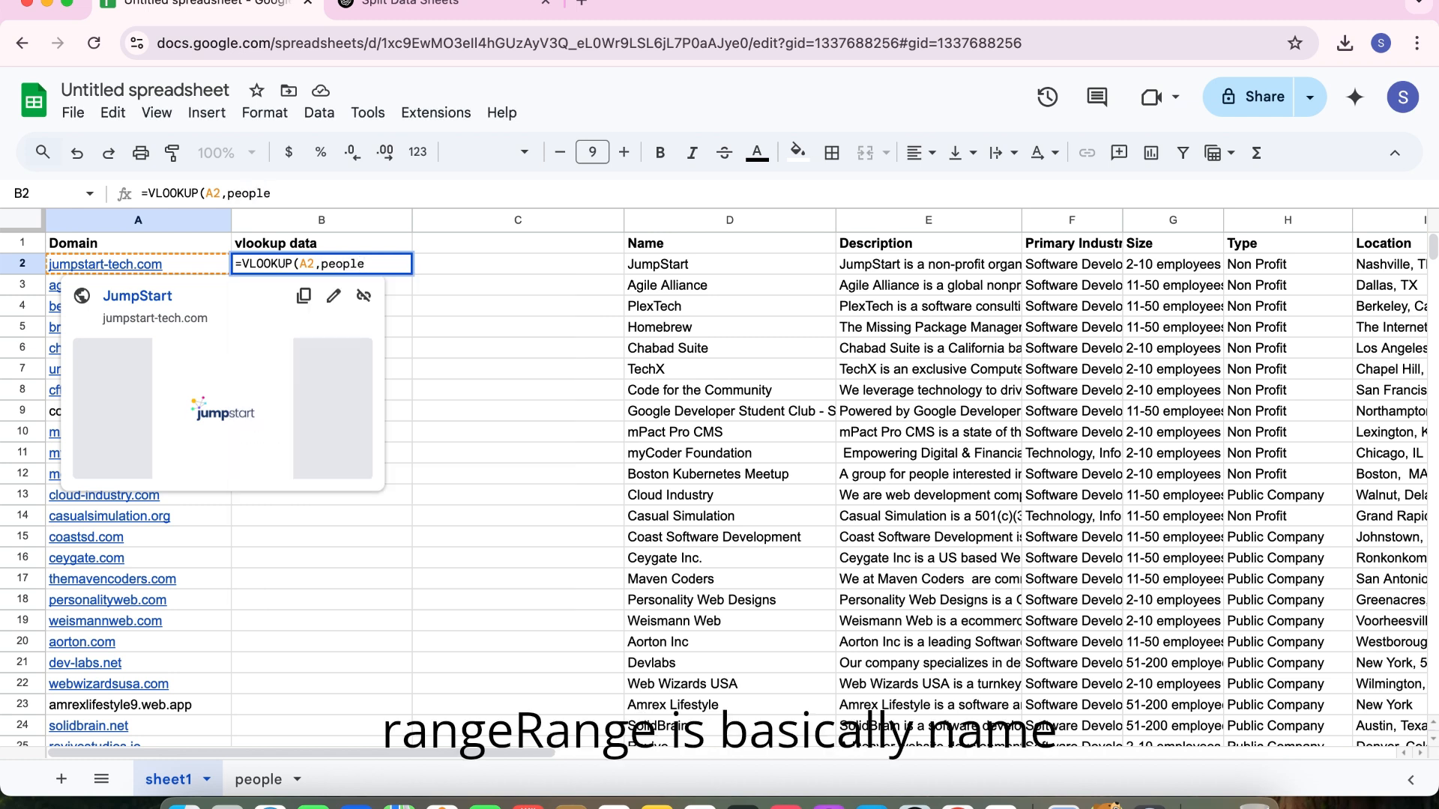
- Complete the formula in cell B2 as =VLOOKUP(A2,people!A:A,1,false)
click(271, 778)
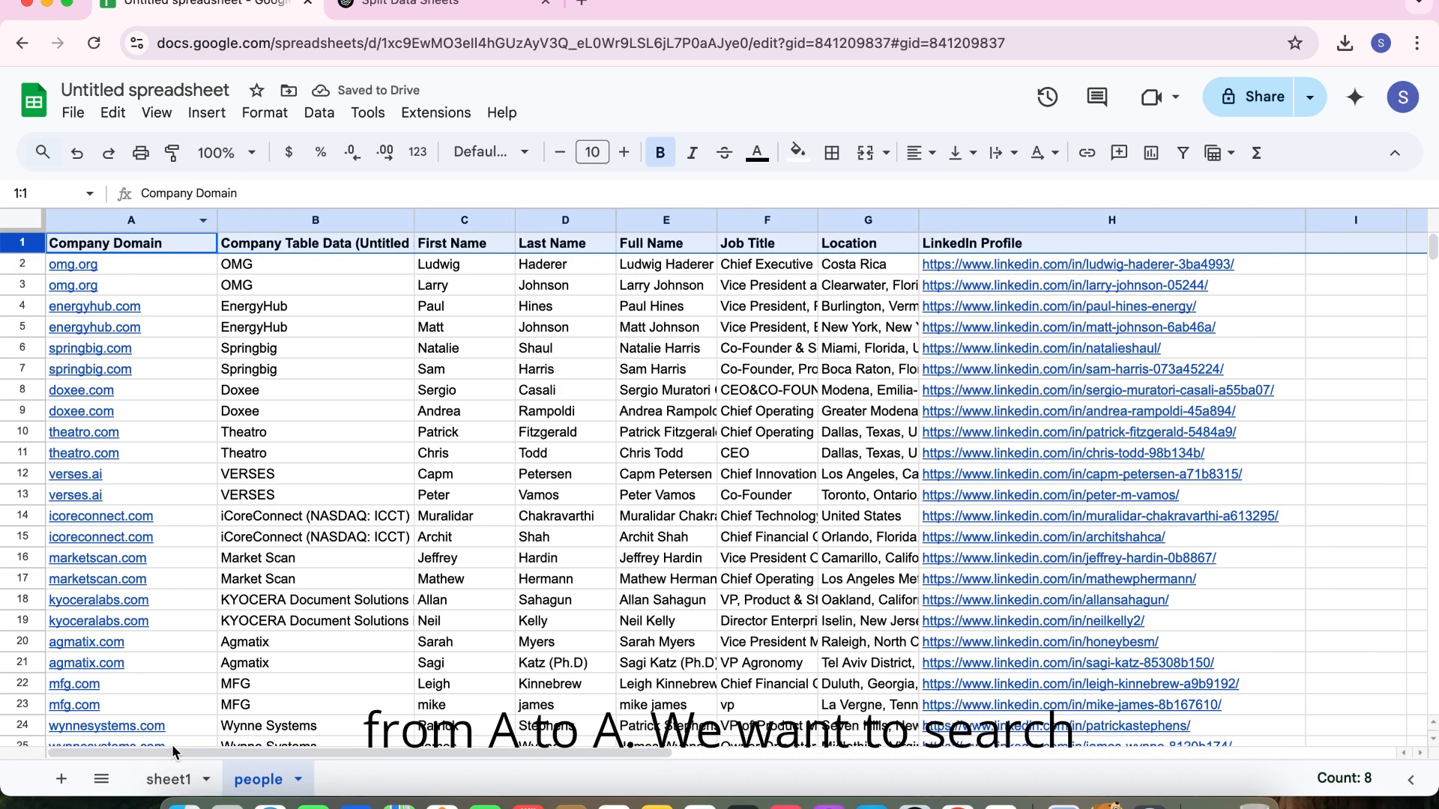
click(180, 779)
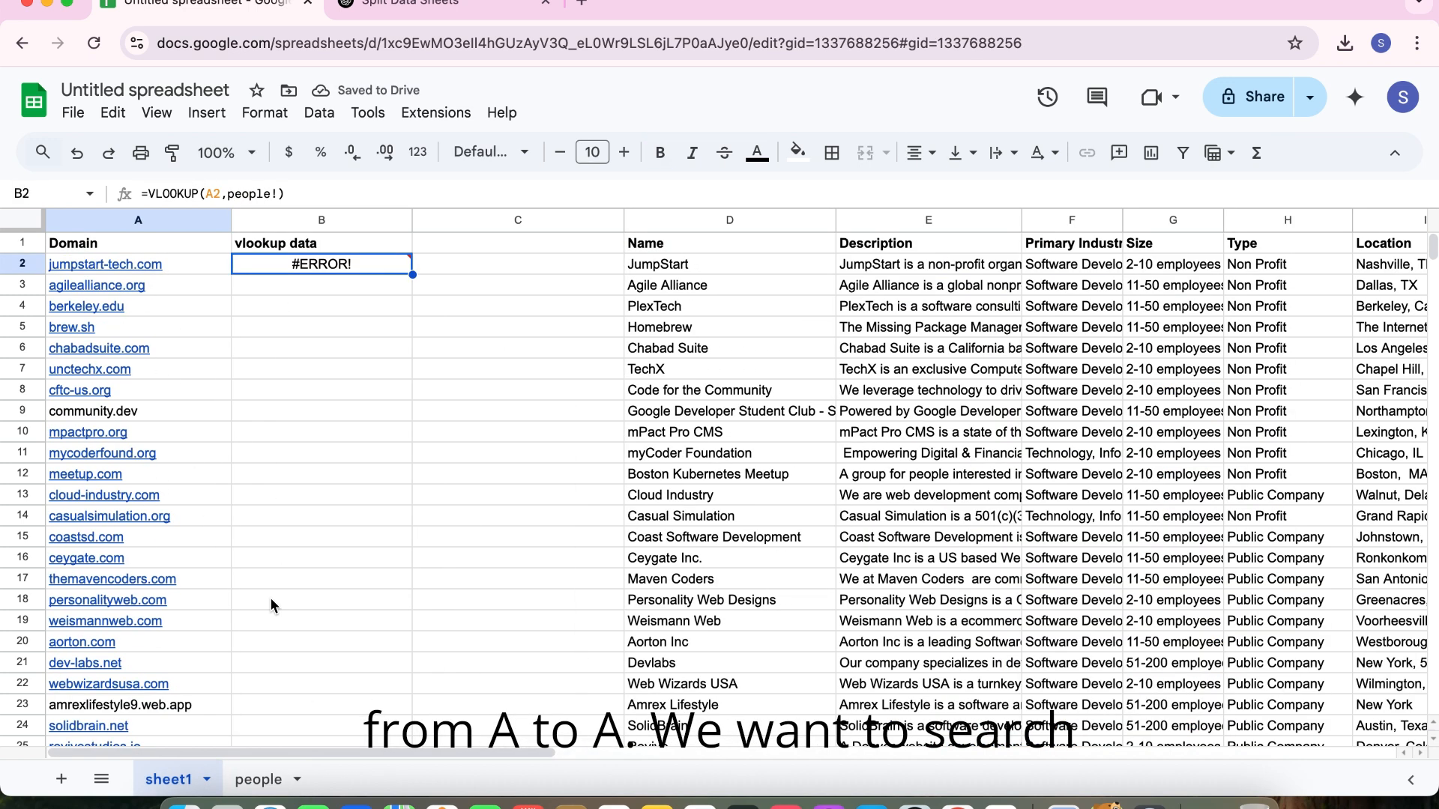
double_click(354, 268)
click(371, 266)
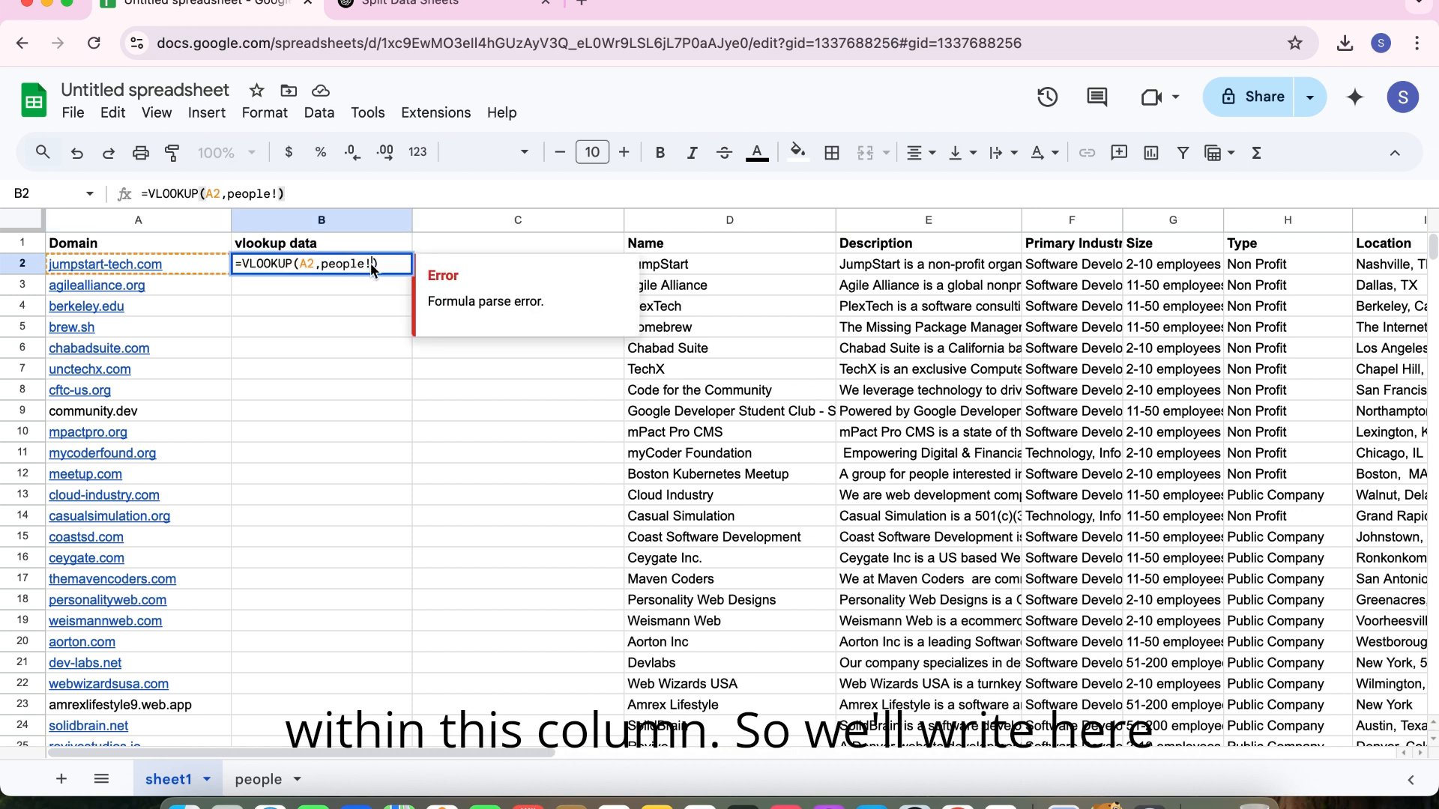
text(A:A,)
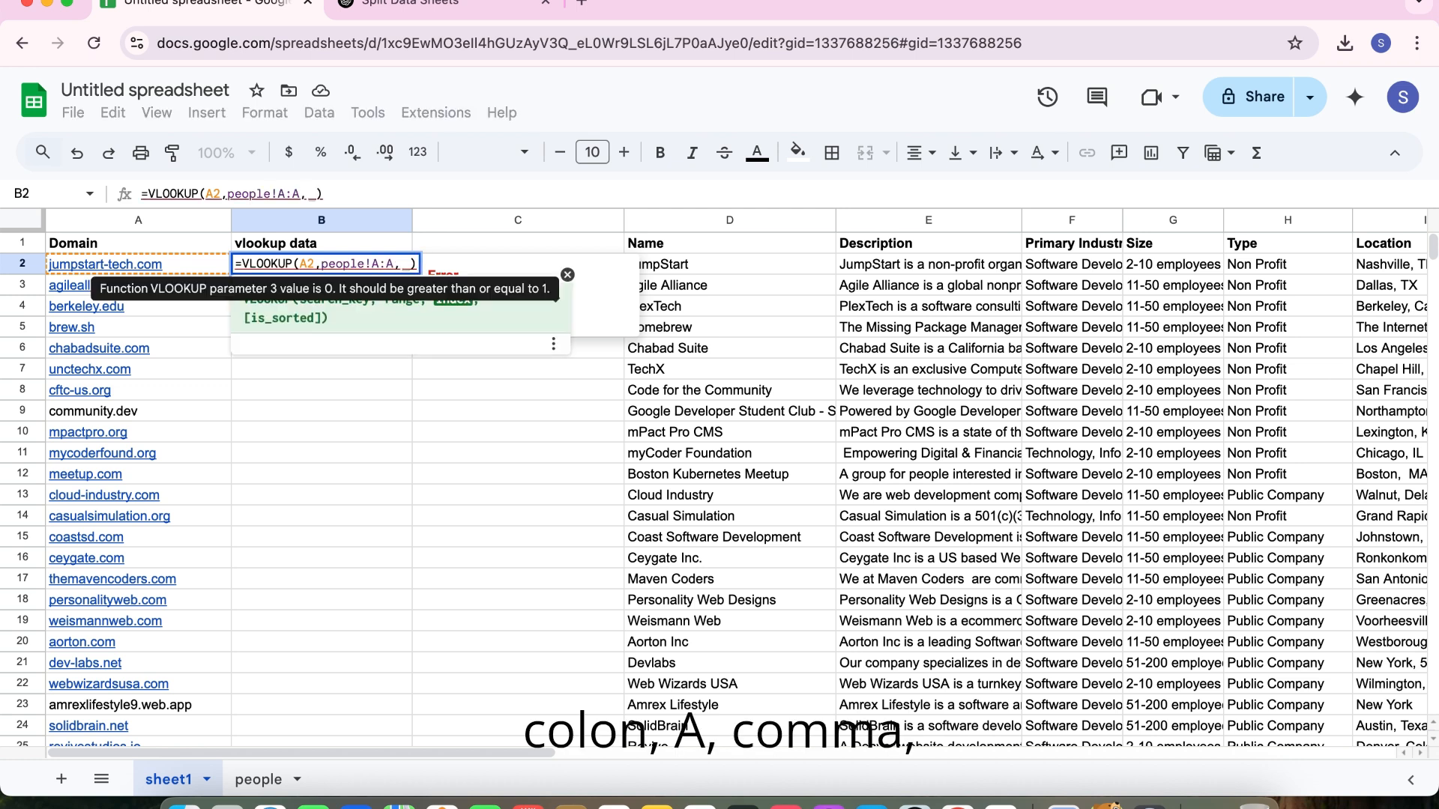
text(1)
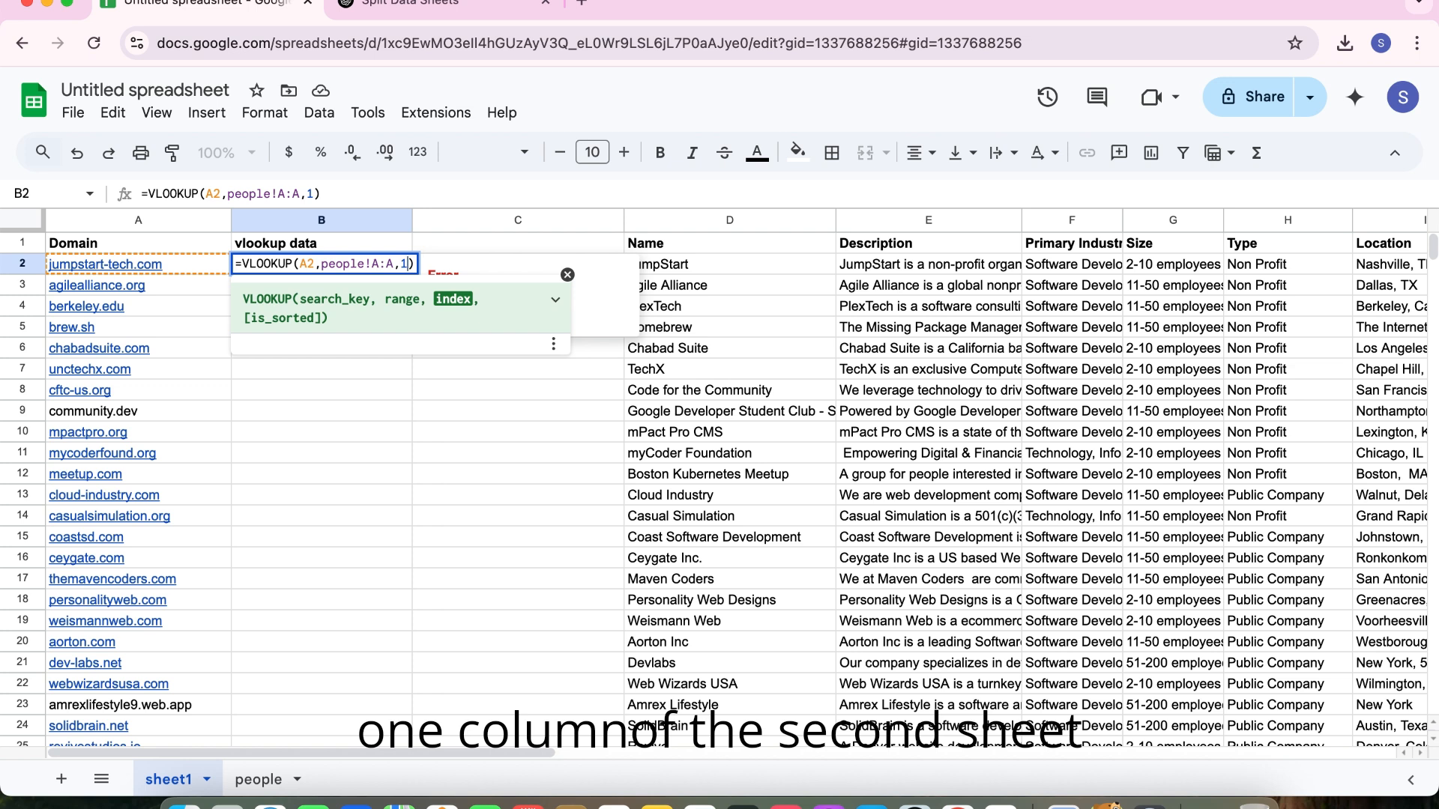
text(,fals)
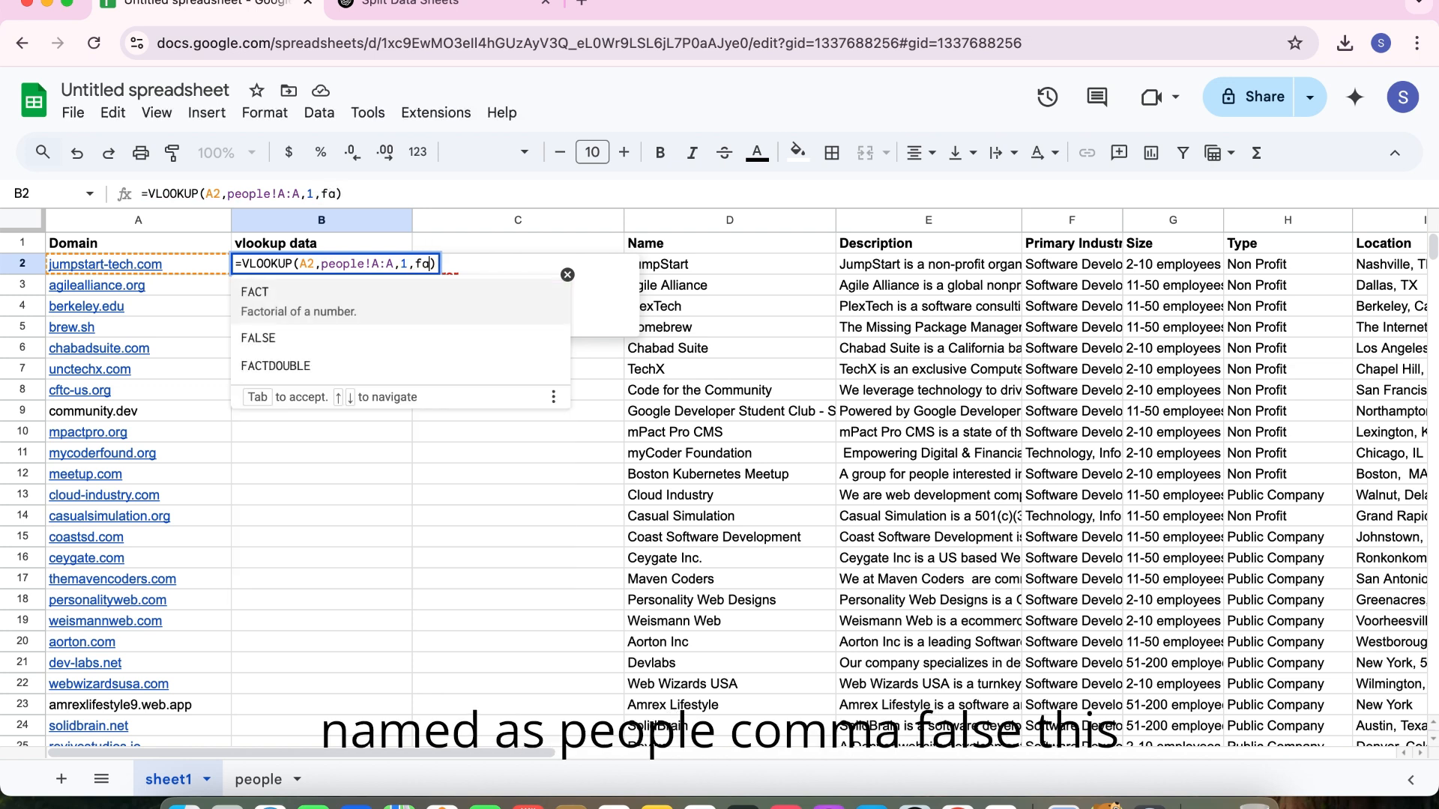
text(e)
key(Return)
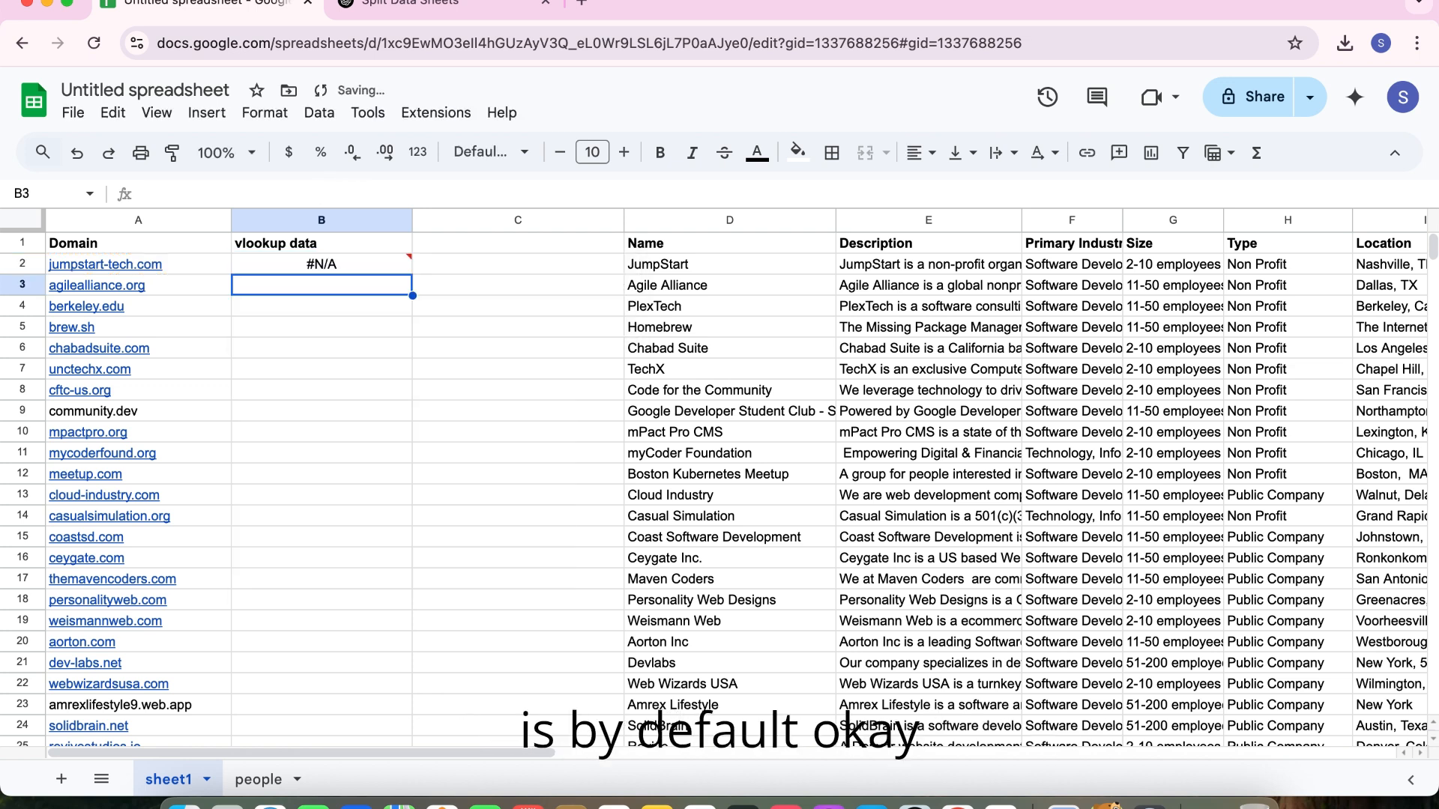
- Fill the VLOOKUP formula from B2 down column B through row 33
click(385, 273)
mouse_move(417, 271)
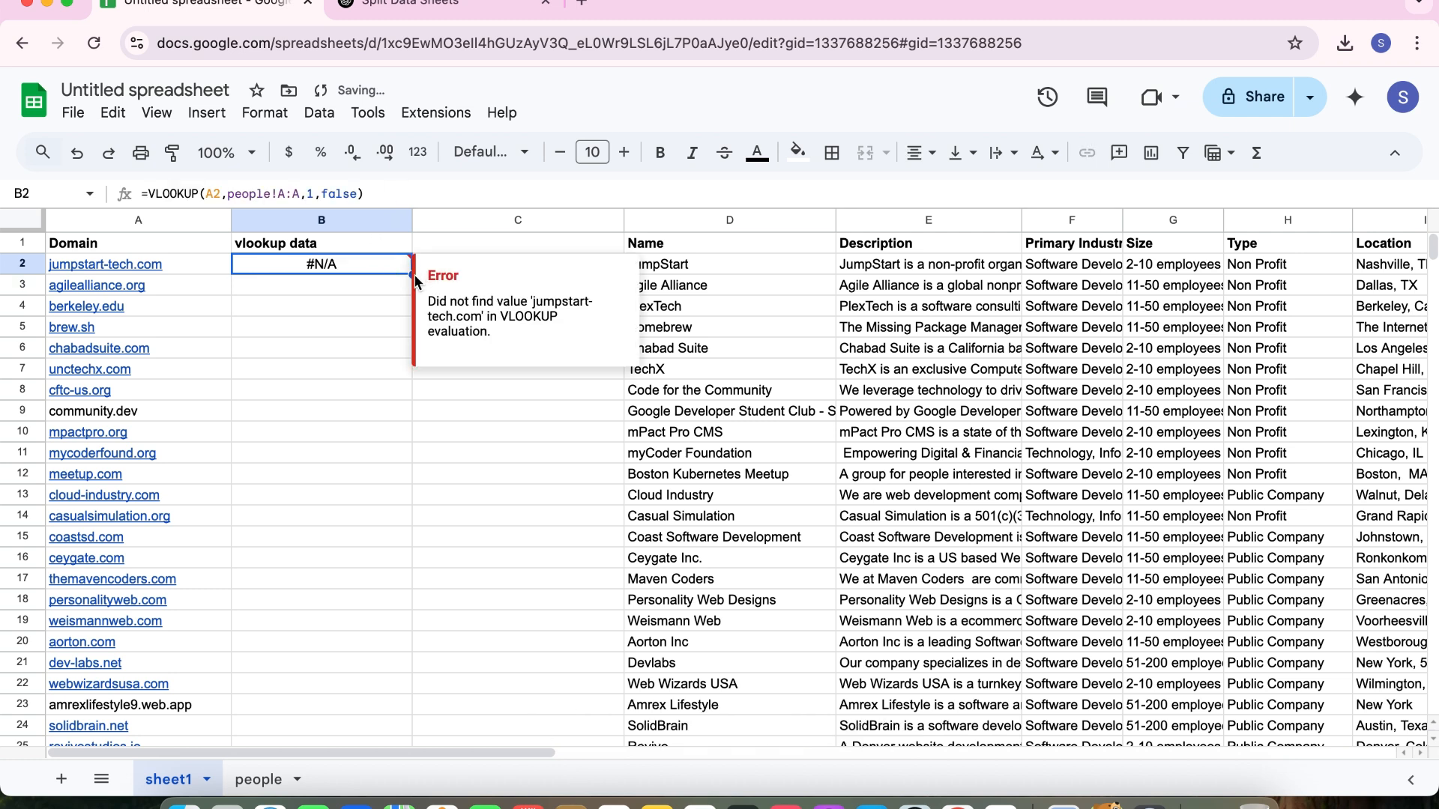
drag(411, 275, 390, 518)
scroll(391, 502, down, 1)
scroll(391, 501, up, 2)
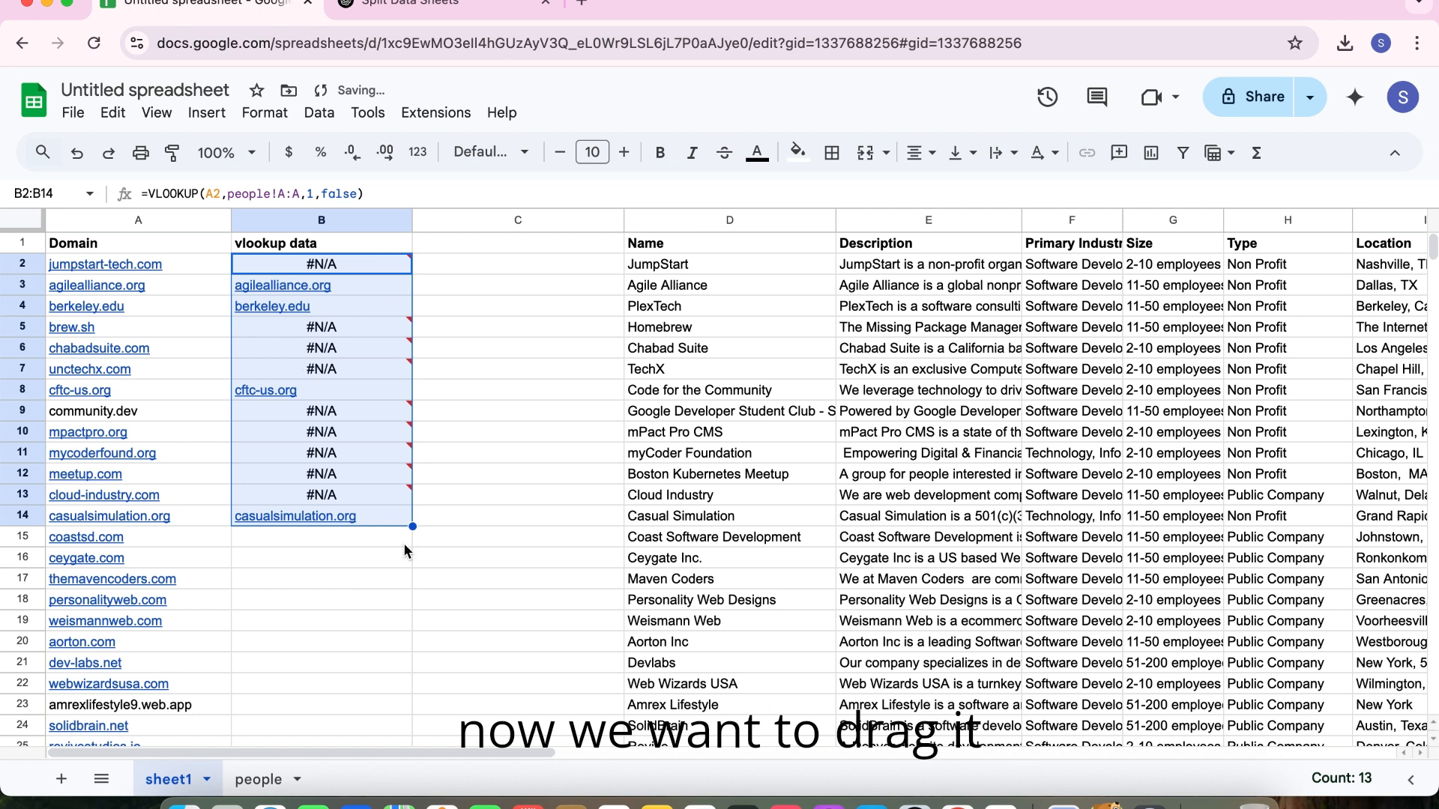
drag(418, 532, 403, 365)
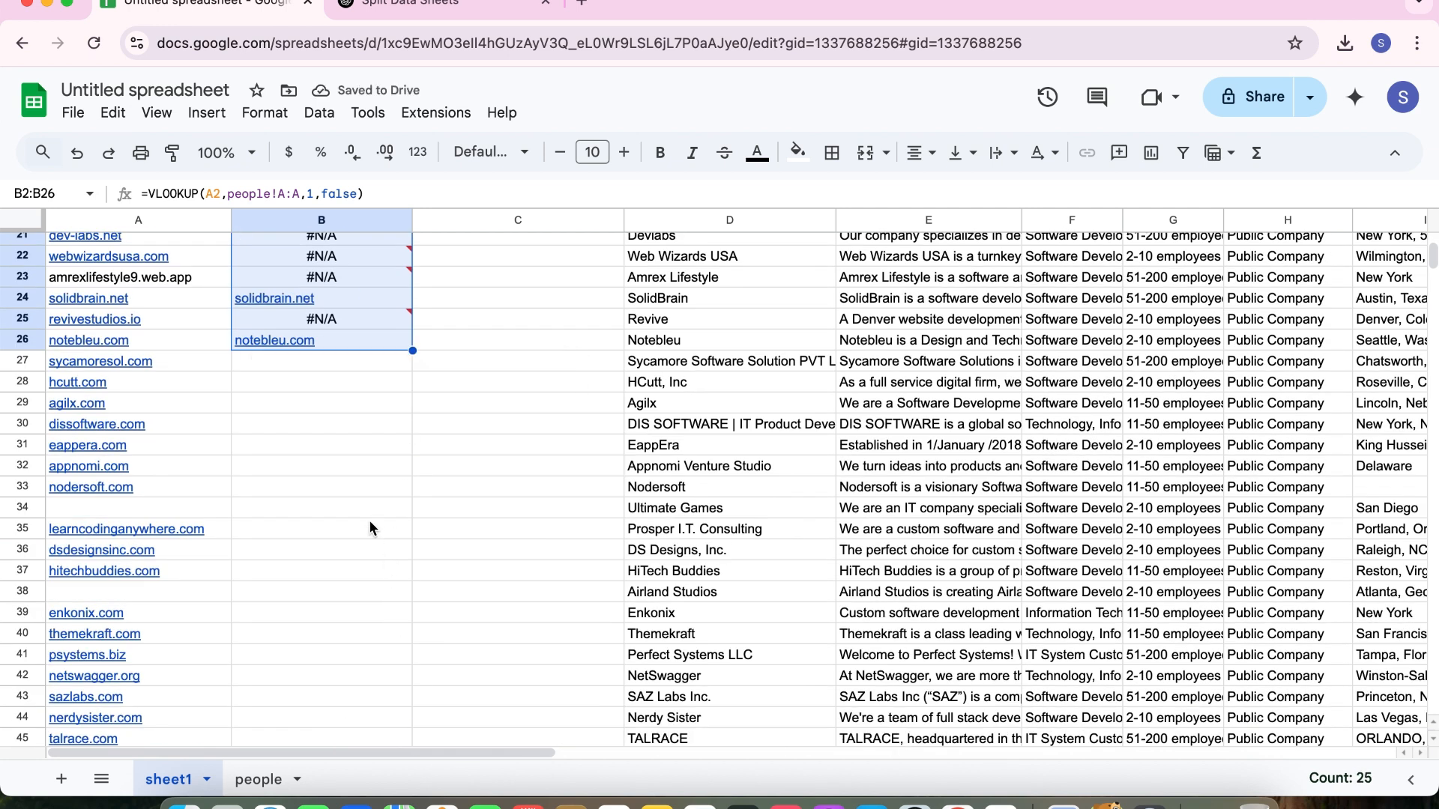
double_click(413, 352)
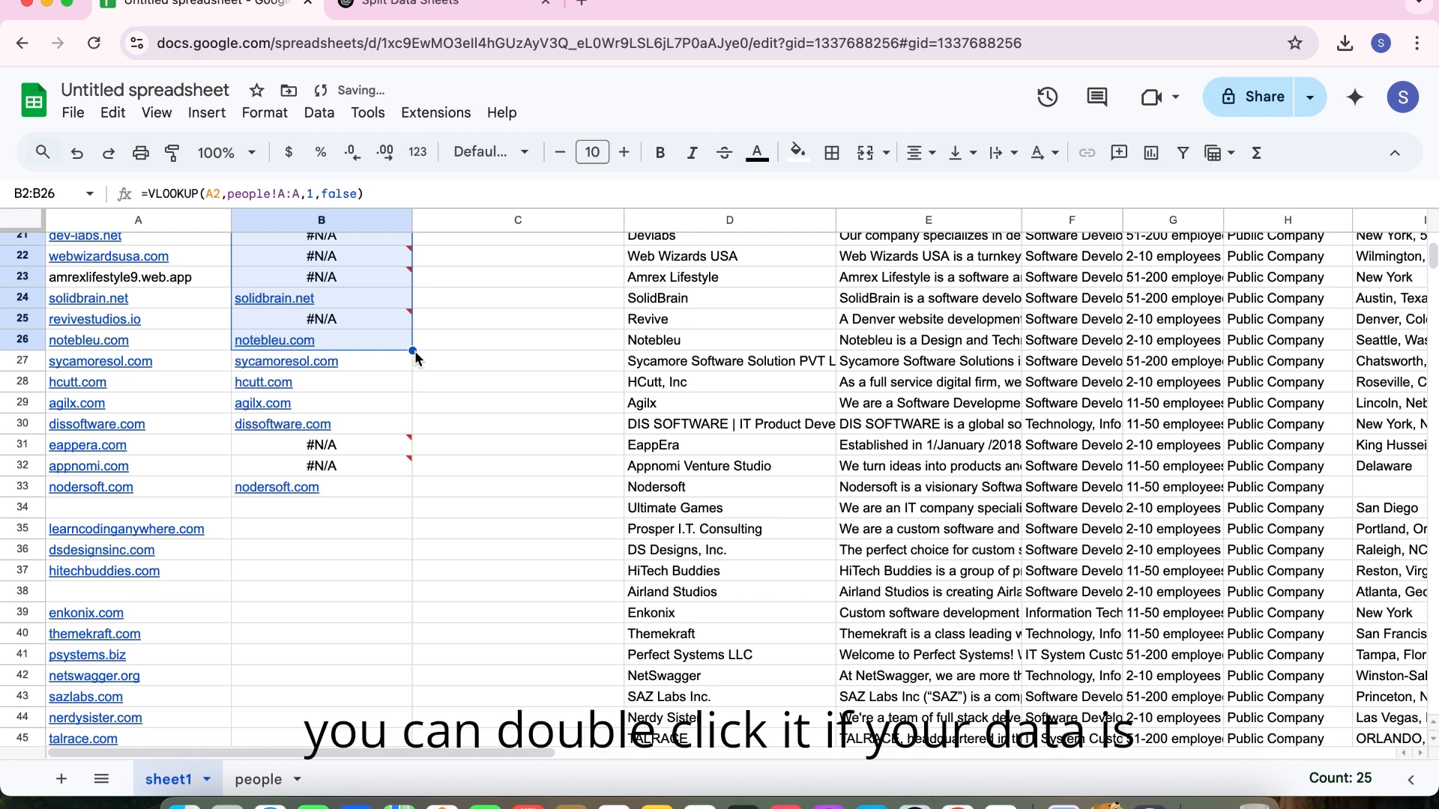
- Extend the VLOOKUP formula down column B through the last company in row 944
scroll(394, 502, down, 1)
click(376, 448)
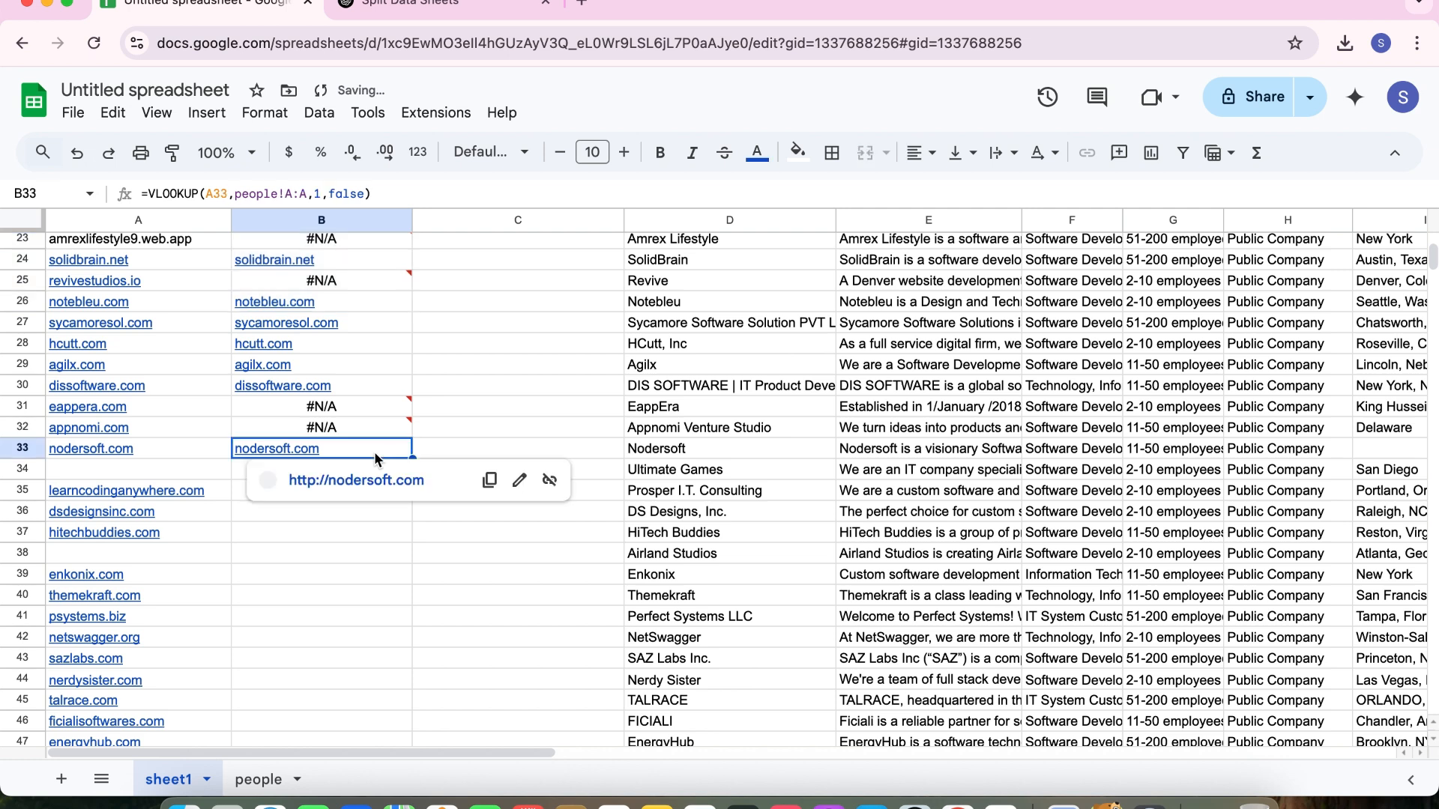
click(293, 350)
drag(83, 301, 301, 379)
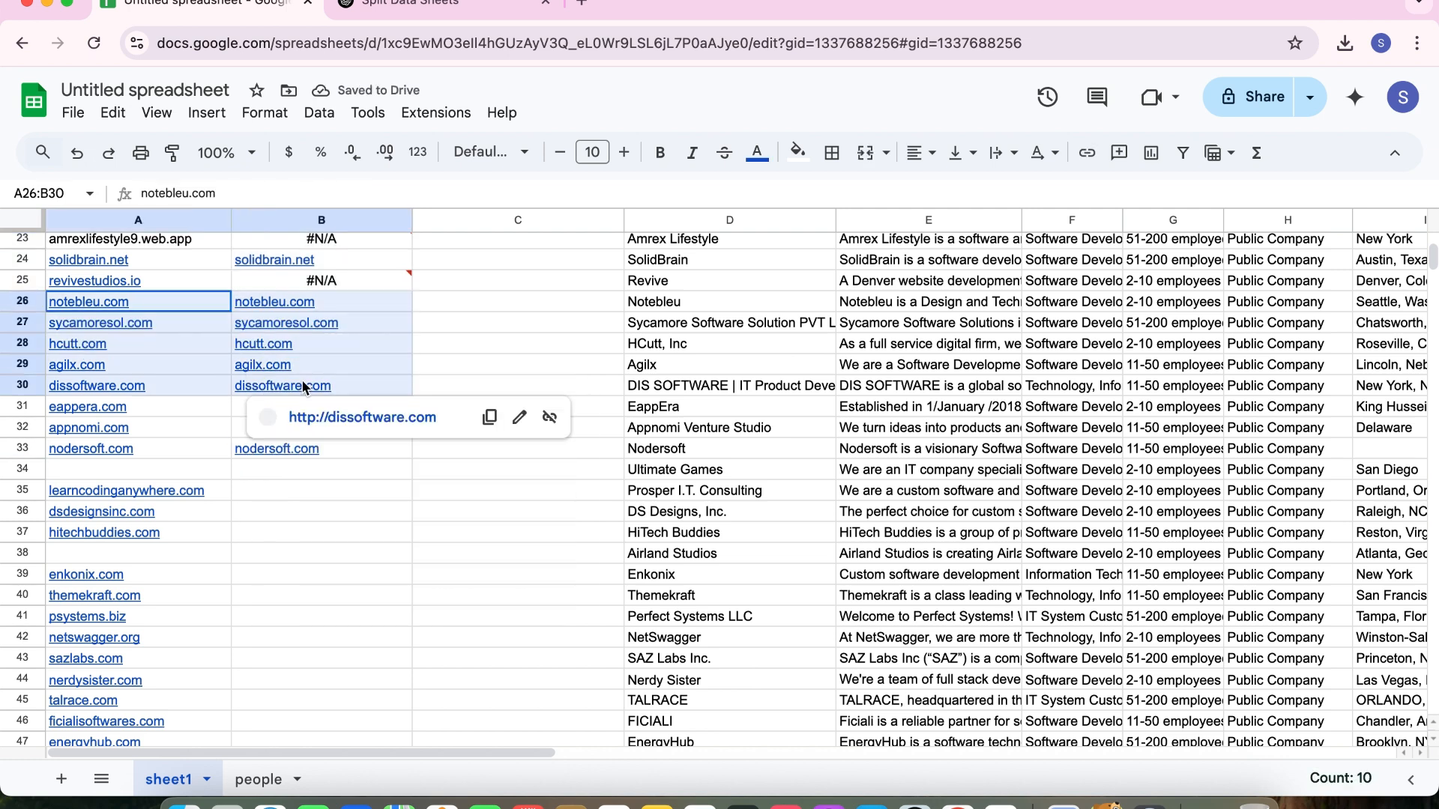
drag(371, 298, 366, 672)
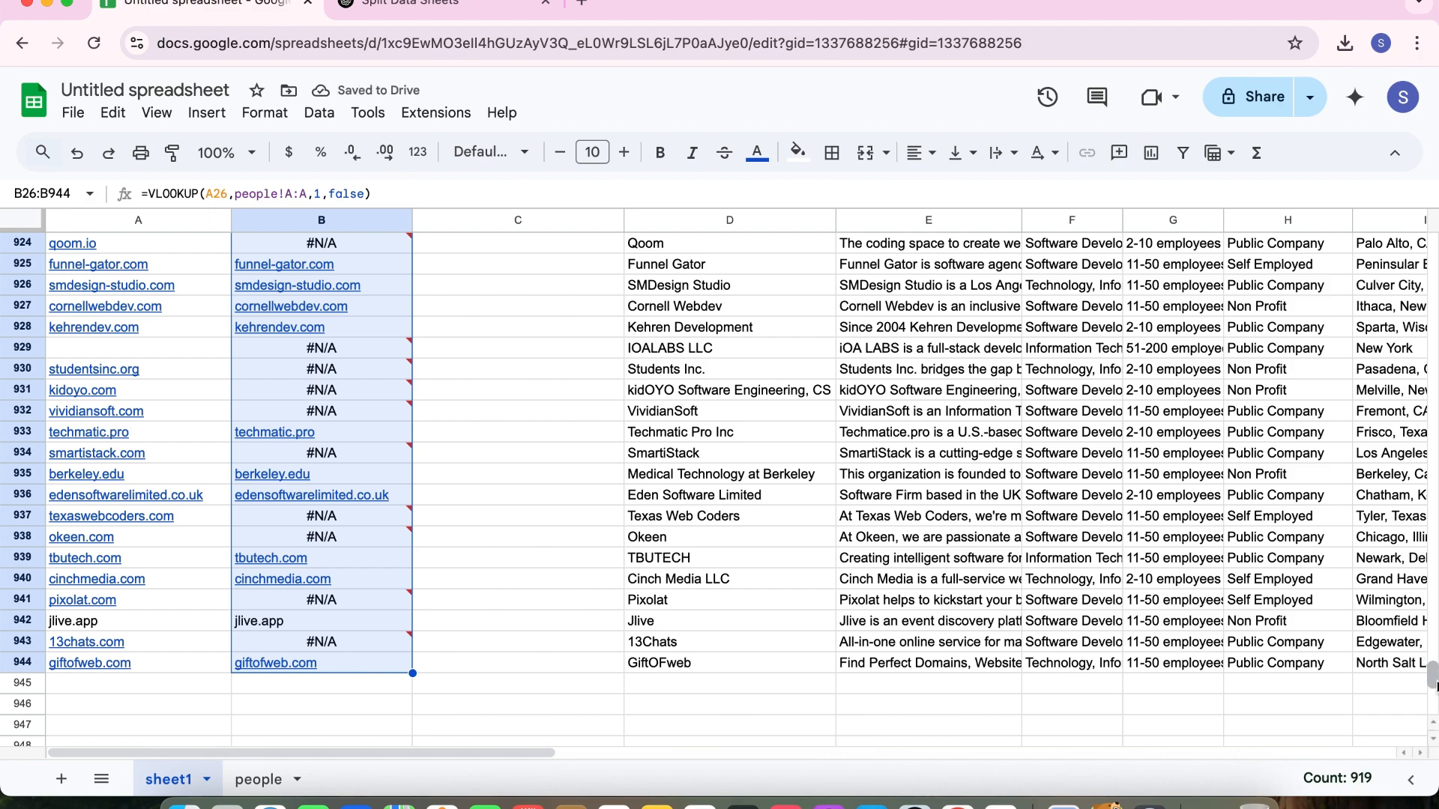
- Enter the header "vlookup data" in cell C1 of sheet1
drag(1433, 675, 1431, 243)
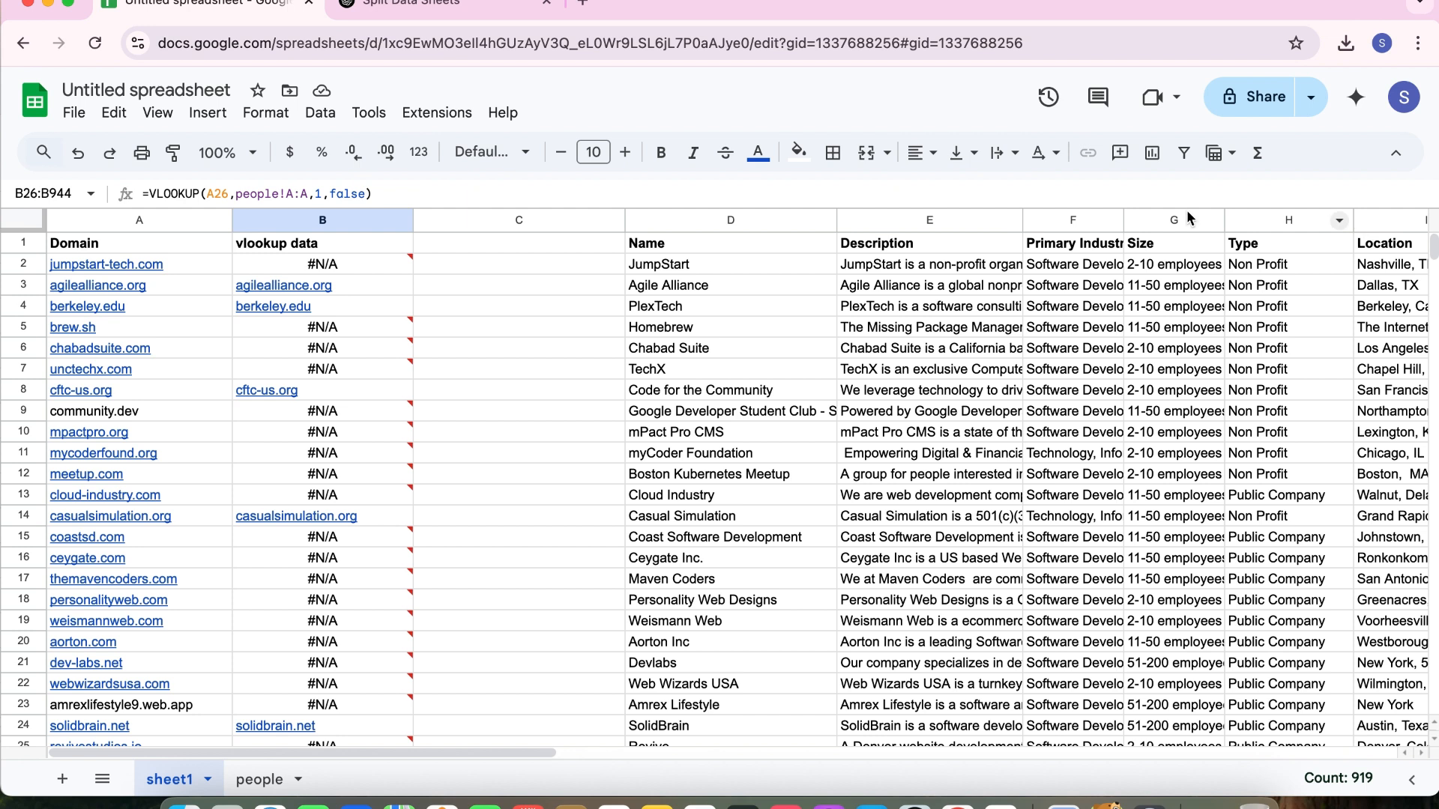
click(470, 222)
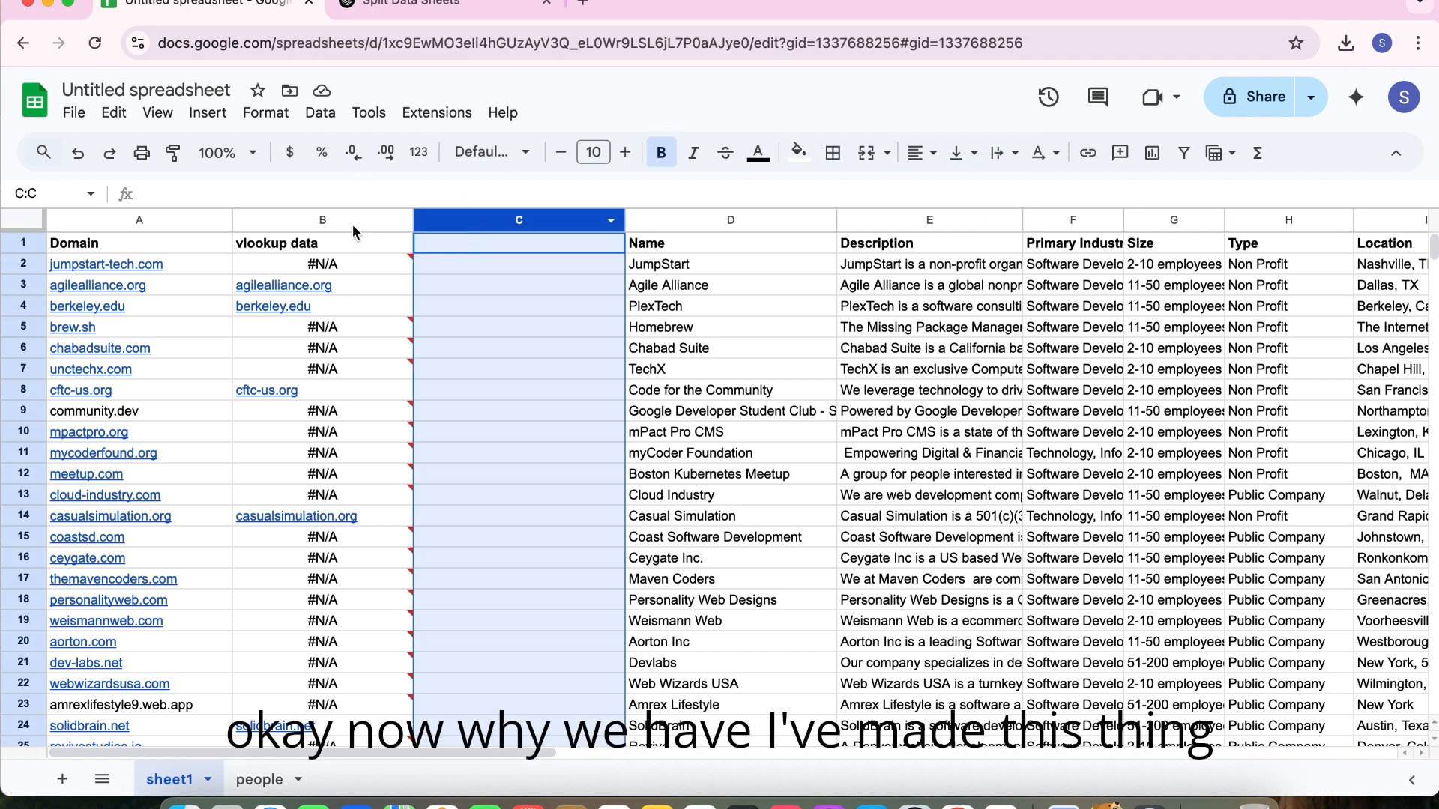
click(477, 248)
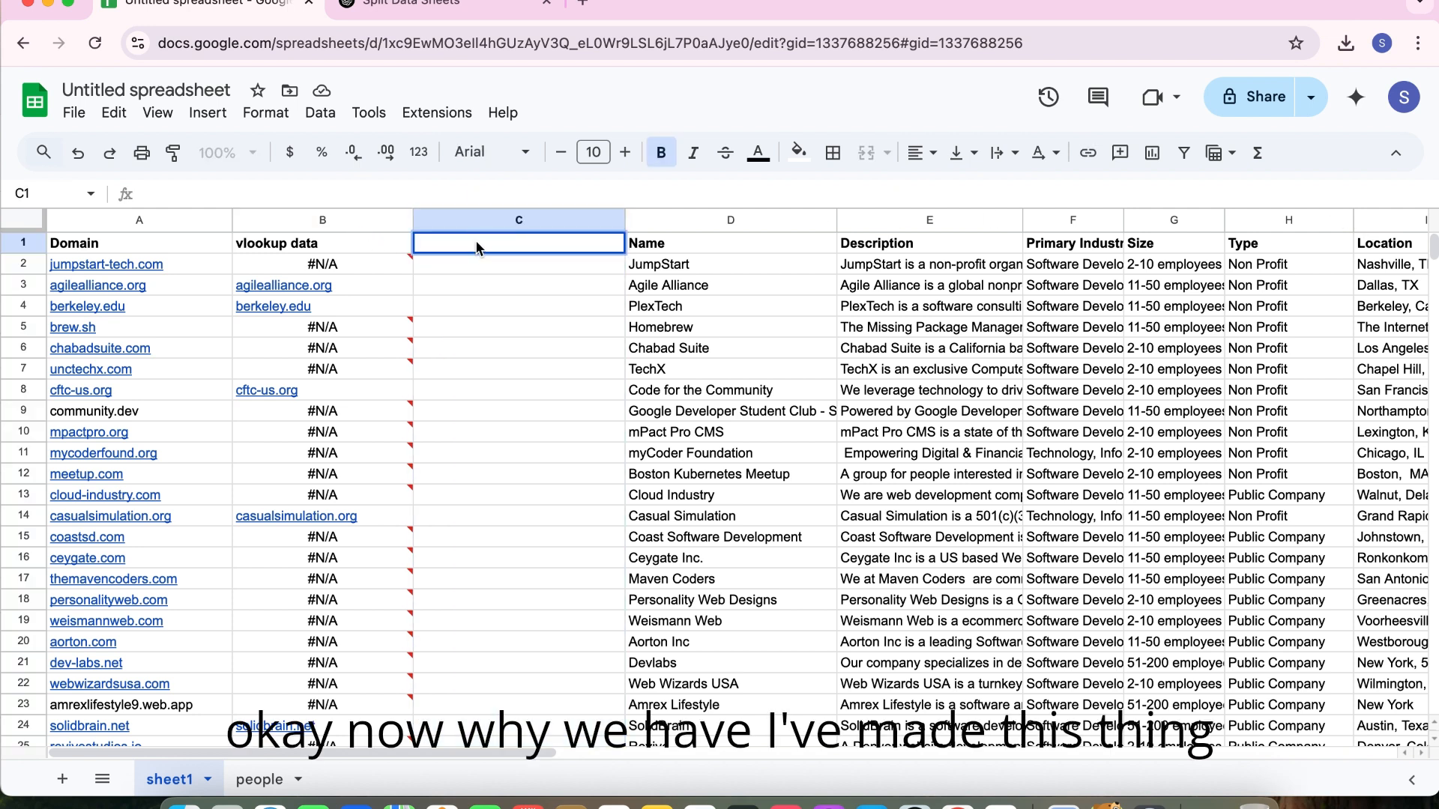
text(vlookup data)
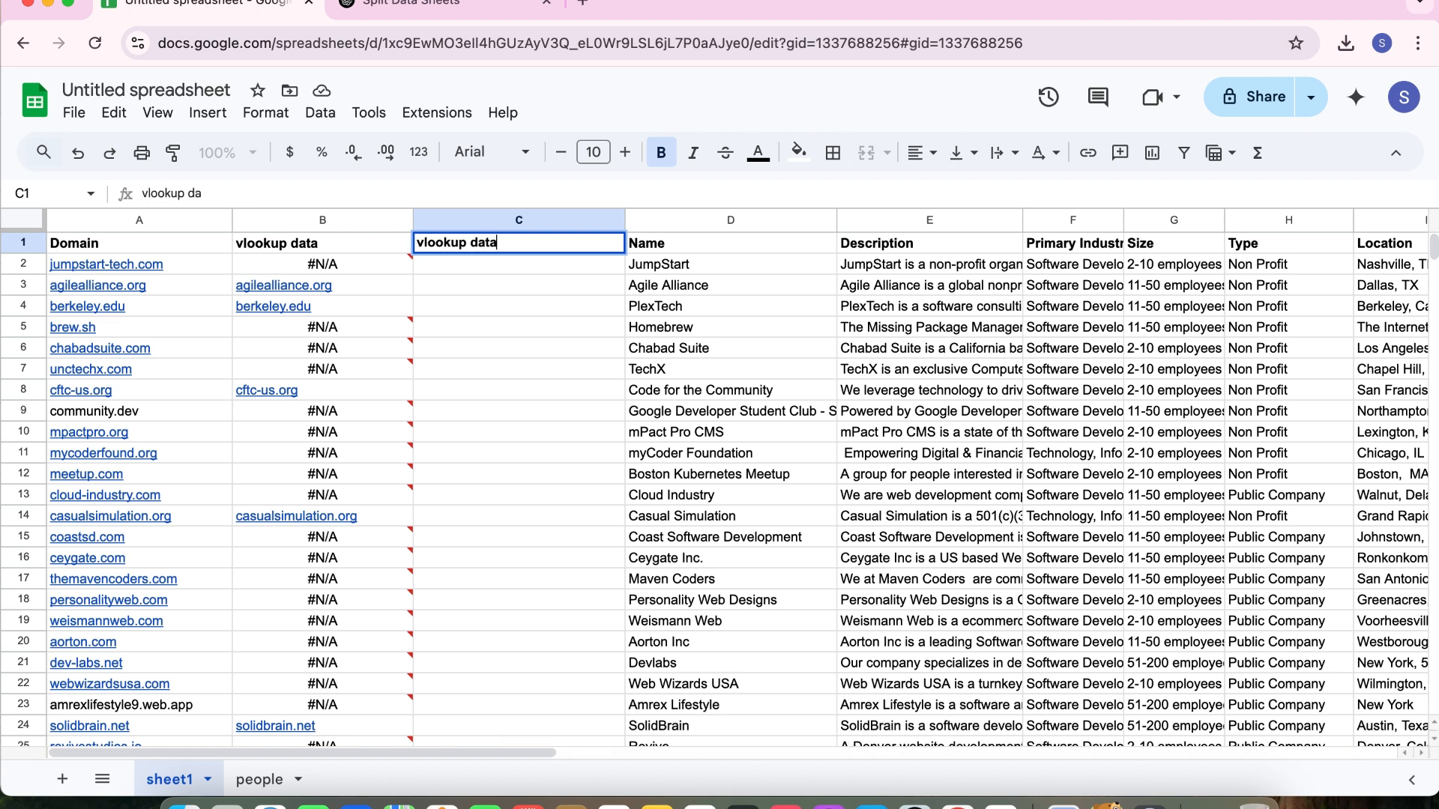
- Check the formula in cell B3, and copy all of column B as values only into column C starting at C2
click(369, 224)
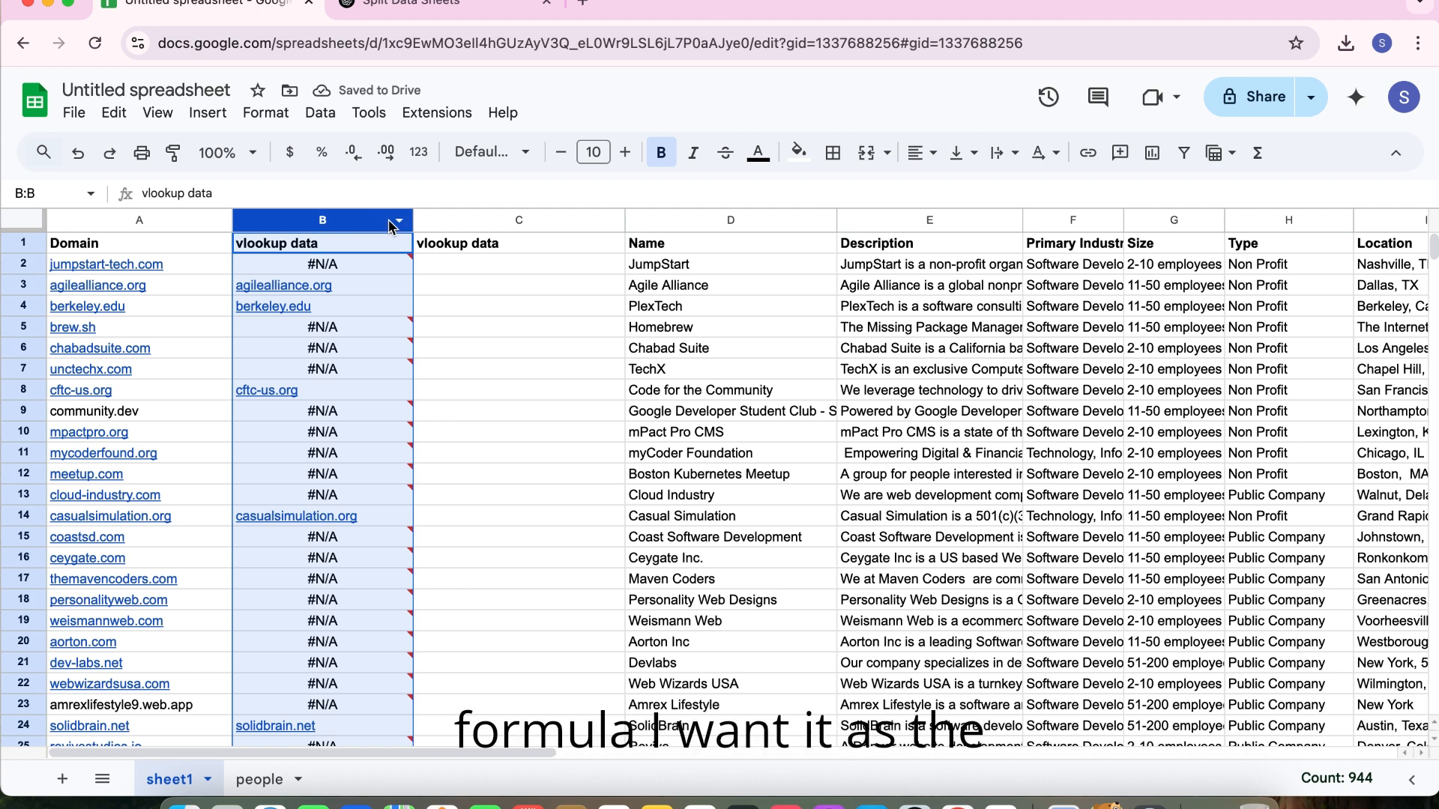
click(350, 284)
double_click(348, 285)
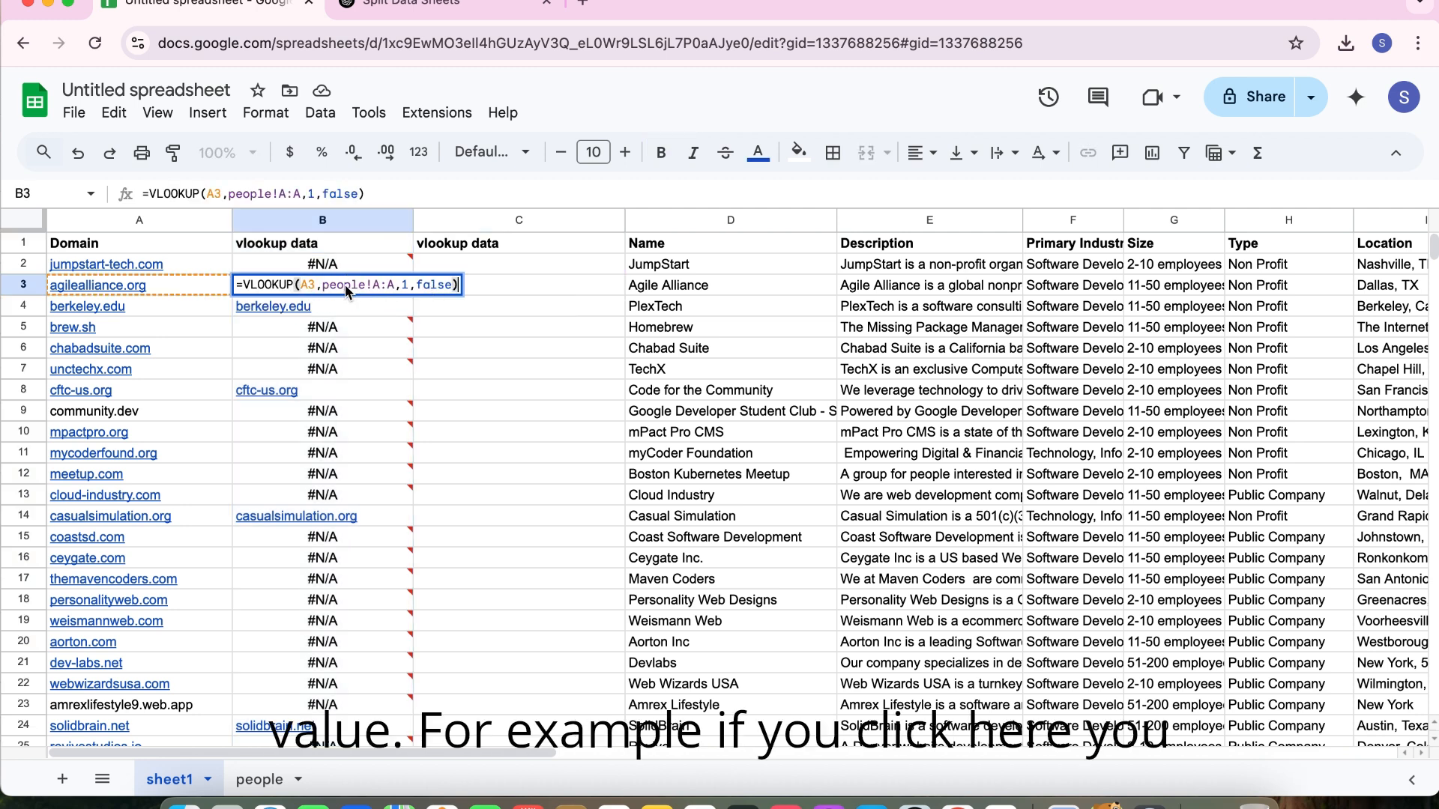
click(414, 284)
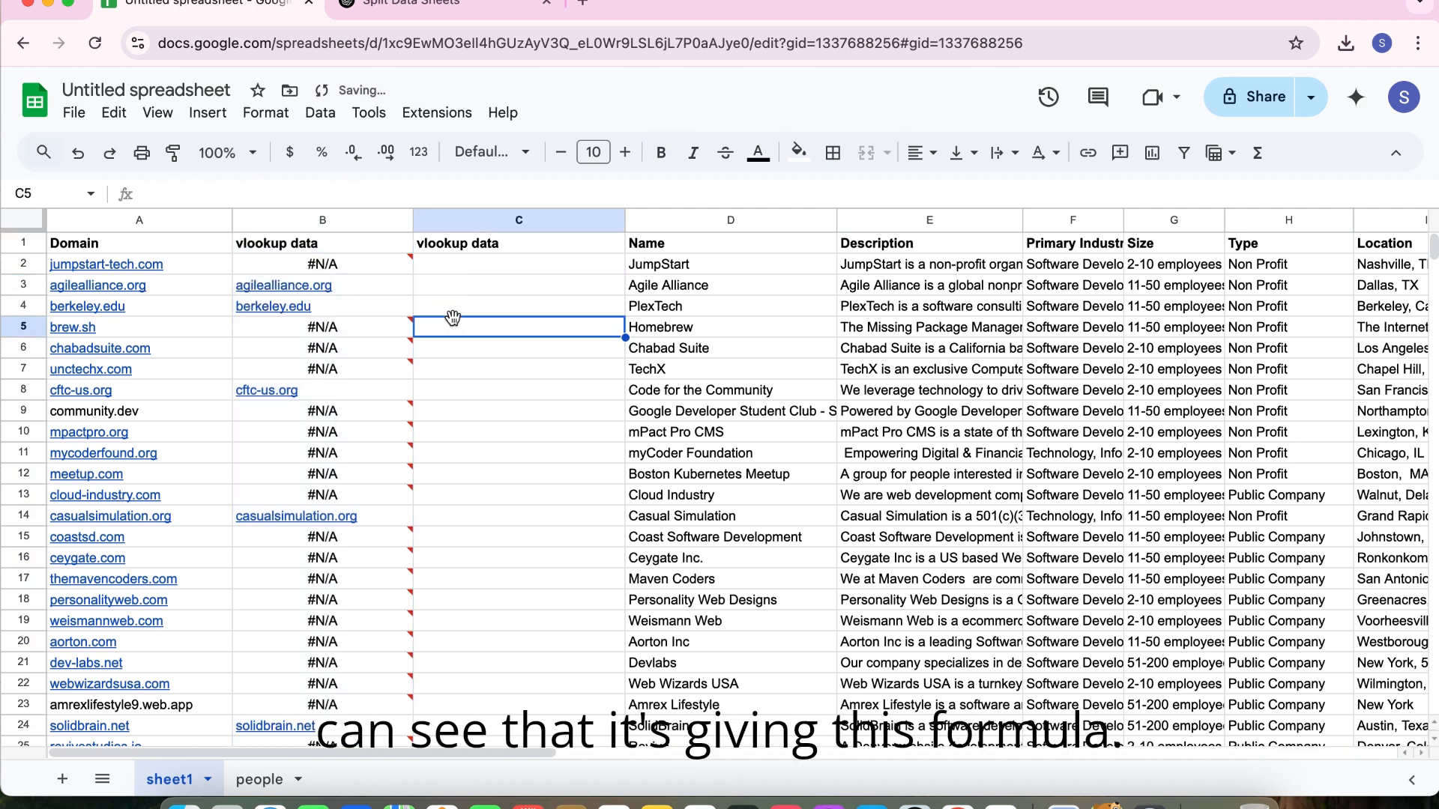
click(334, 220)
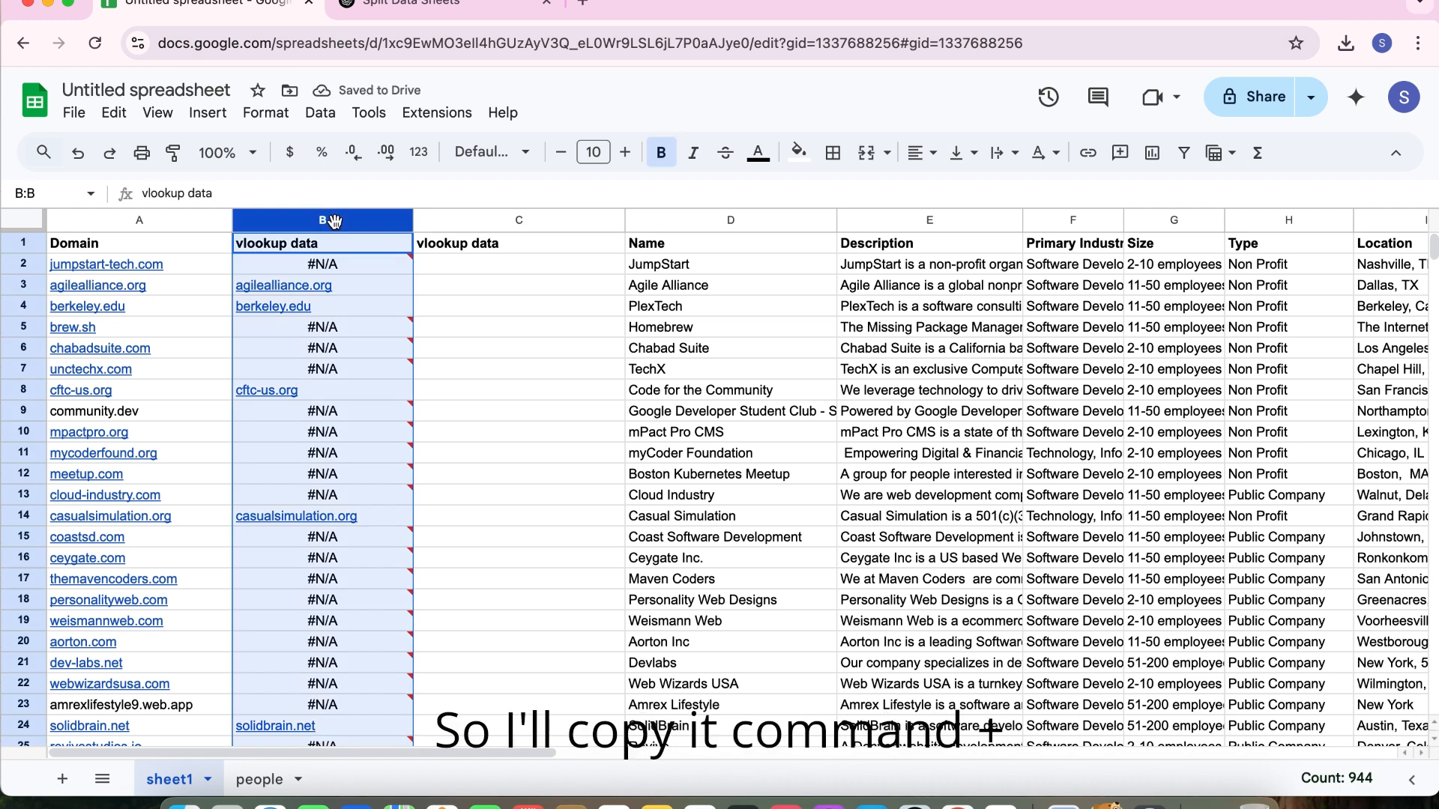
key(super+c)
click(466, 266)
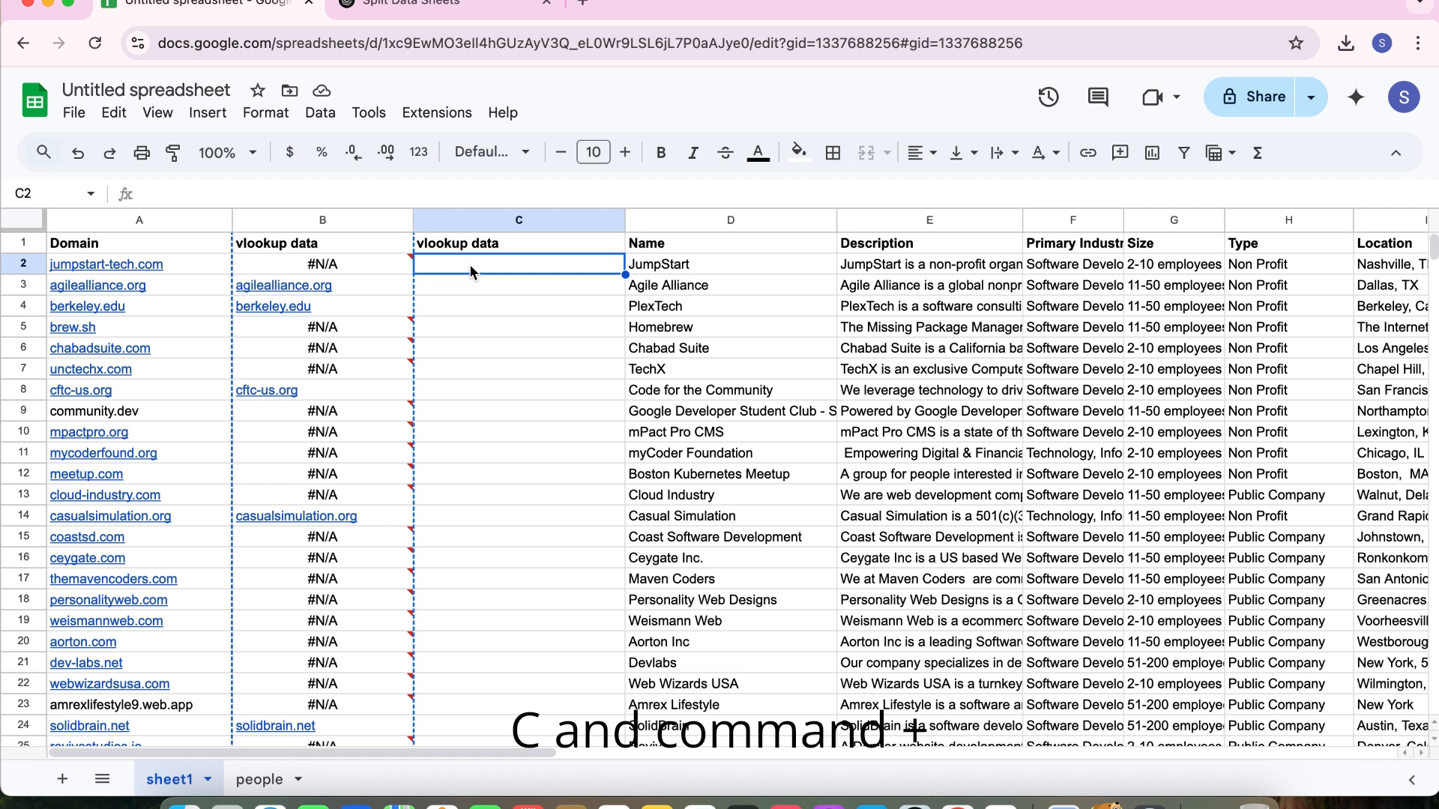
key(super+shift+v)
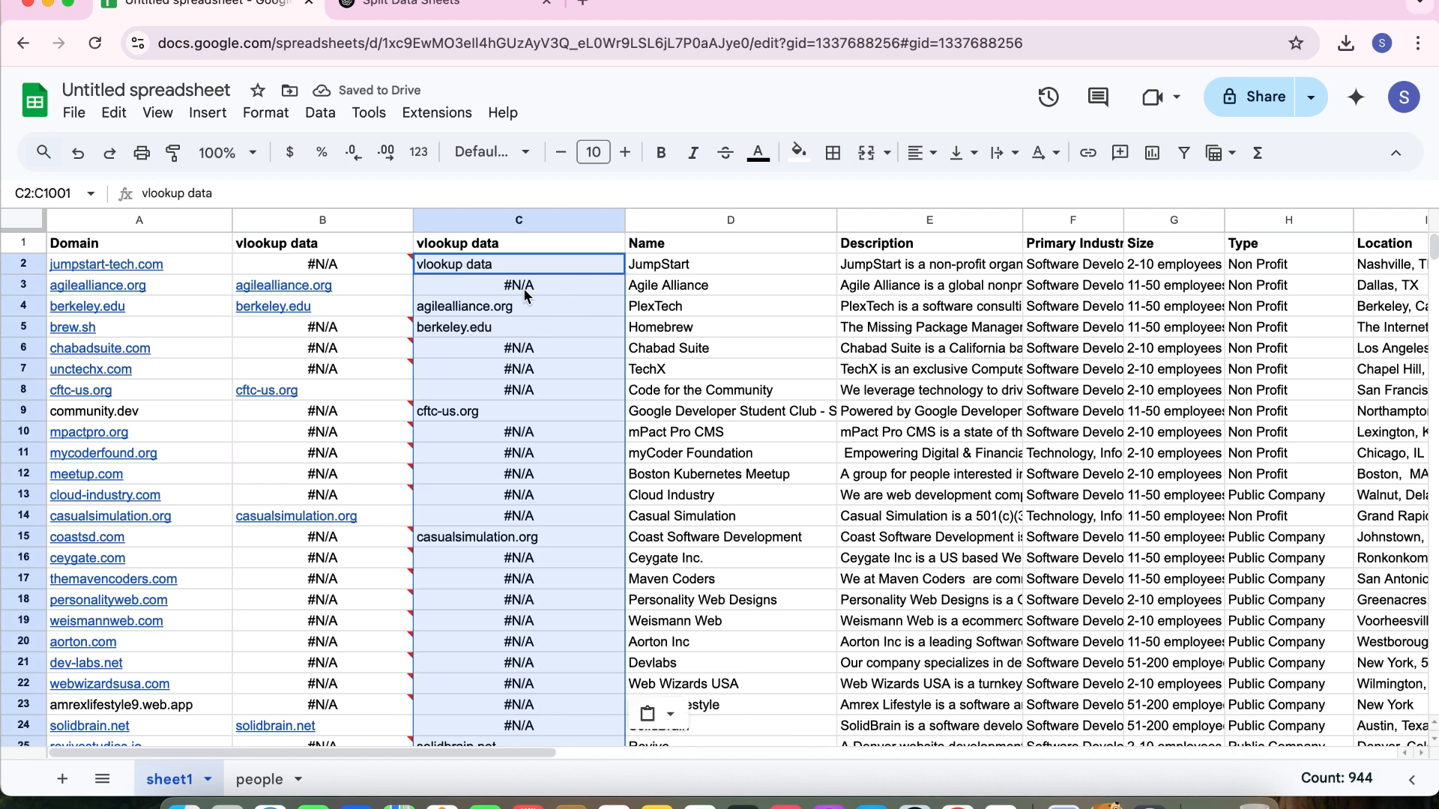
- Inspect the pasted cells C2, C4, C5, C9 and C15 to see whether they hold plain values instead of formulas
click(523, 290)
double_click(494, 267)
key(super+a)
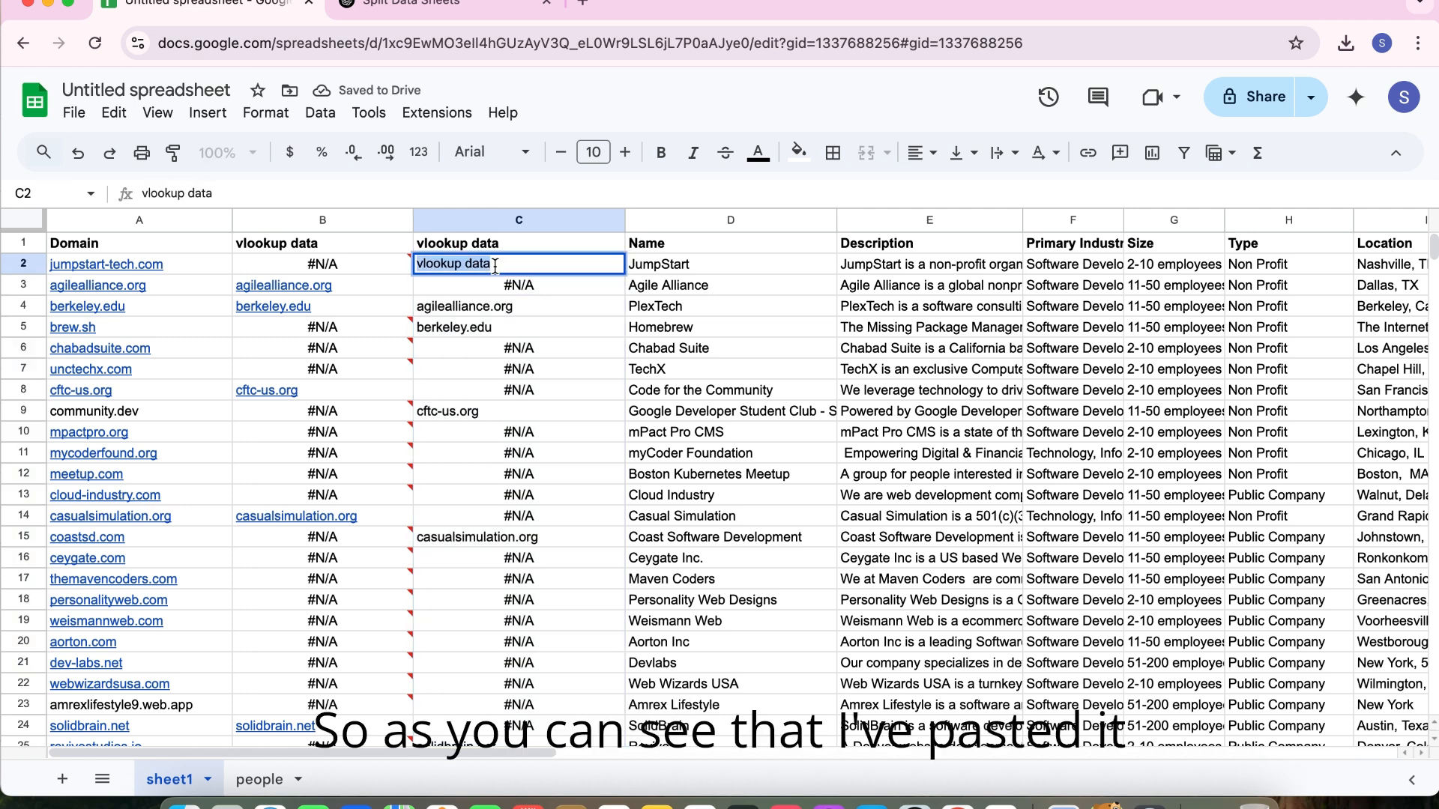
triple_click(488, 309)
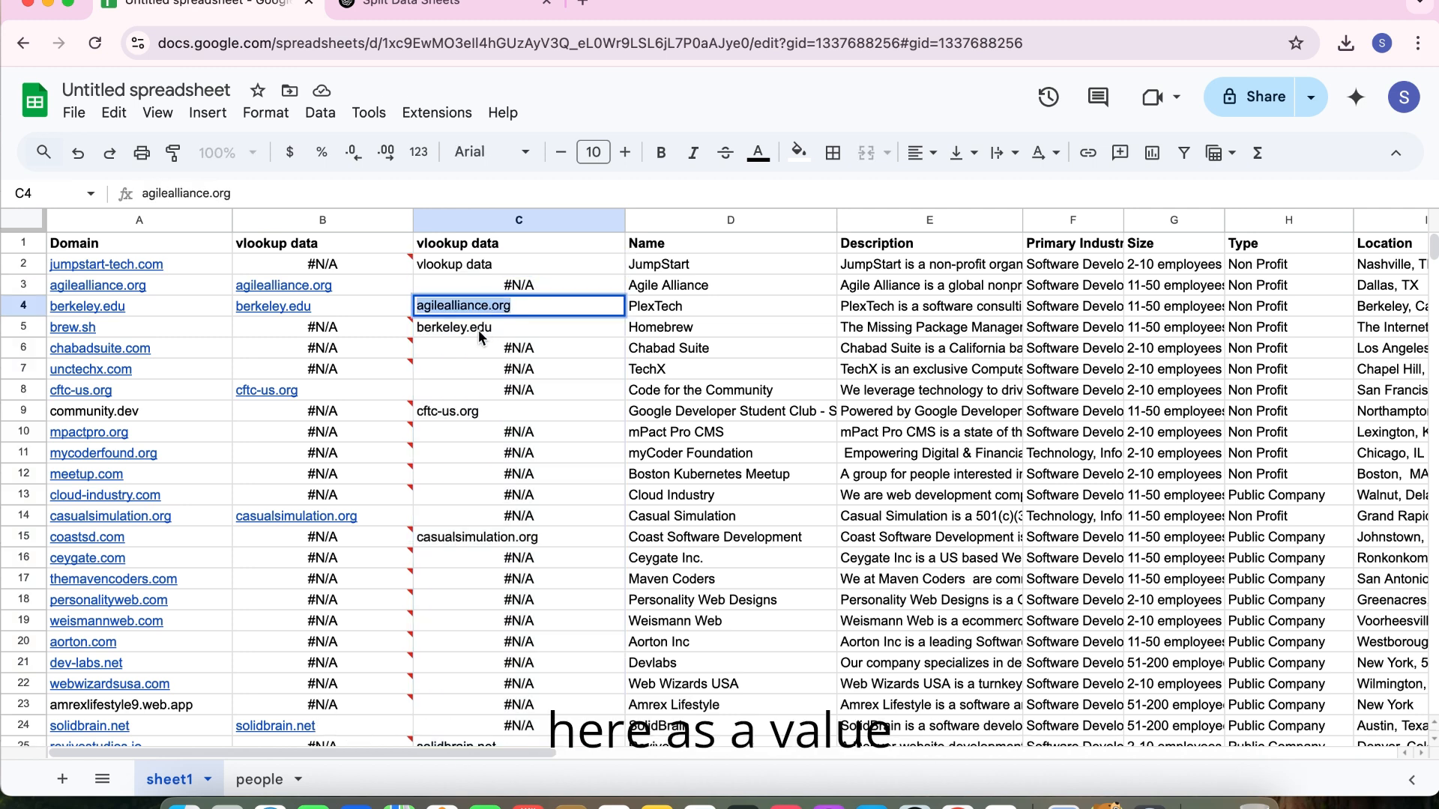
triple_click(478, 330)
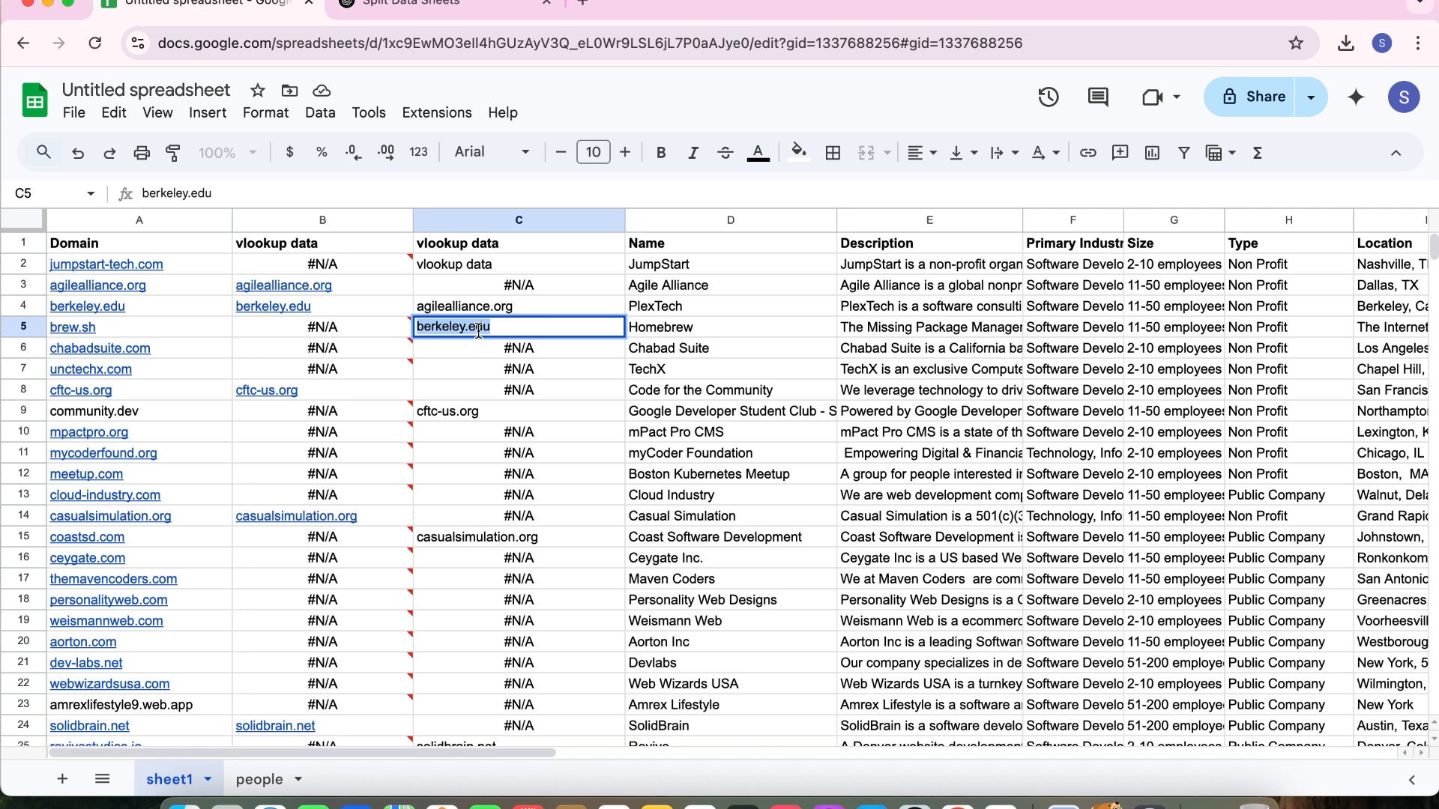
triple_click(476, 410)
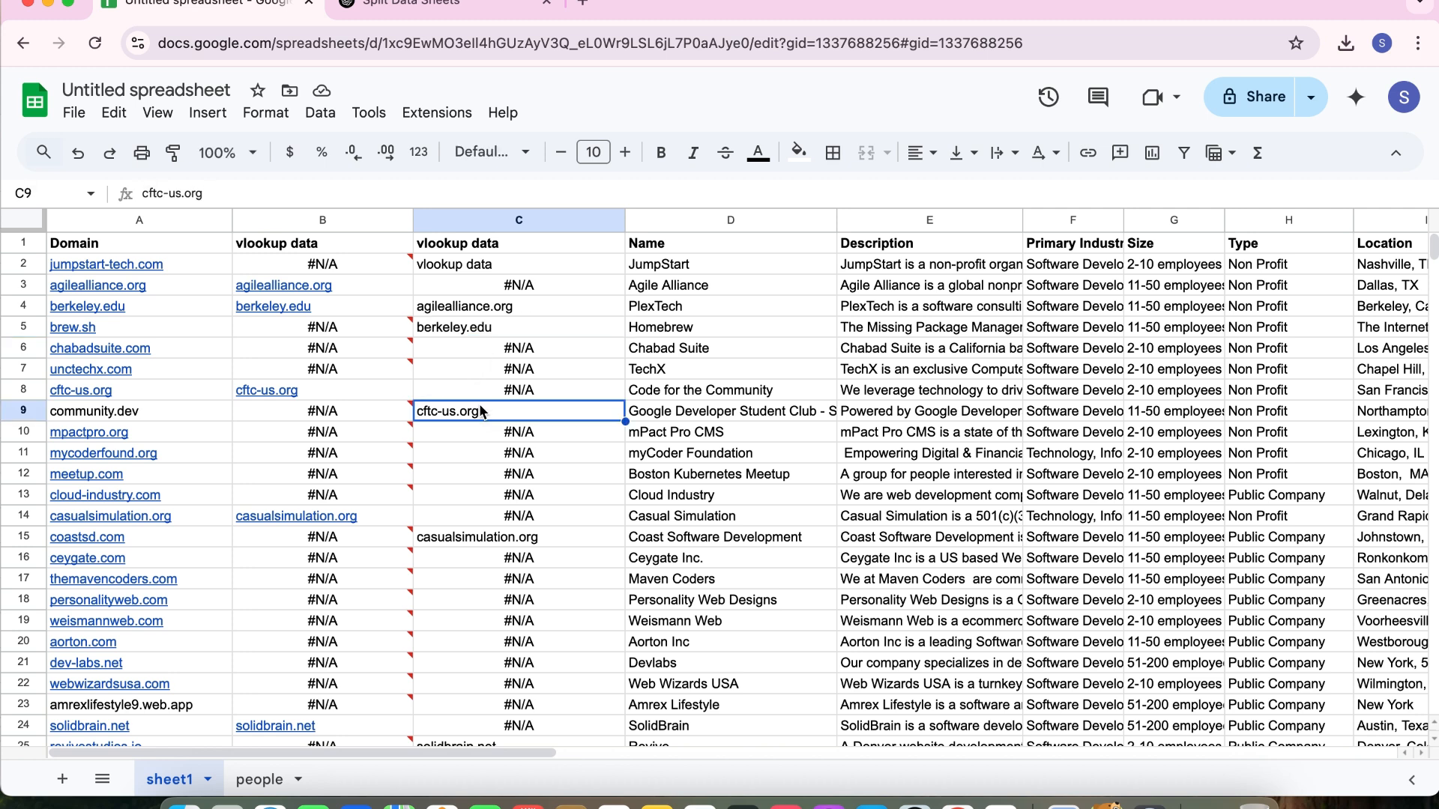
click(480, 523)
triple_click(480, 536)
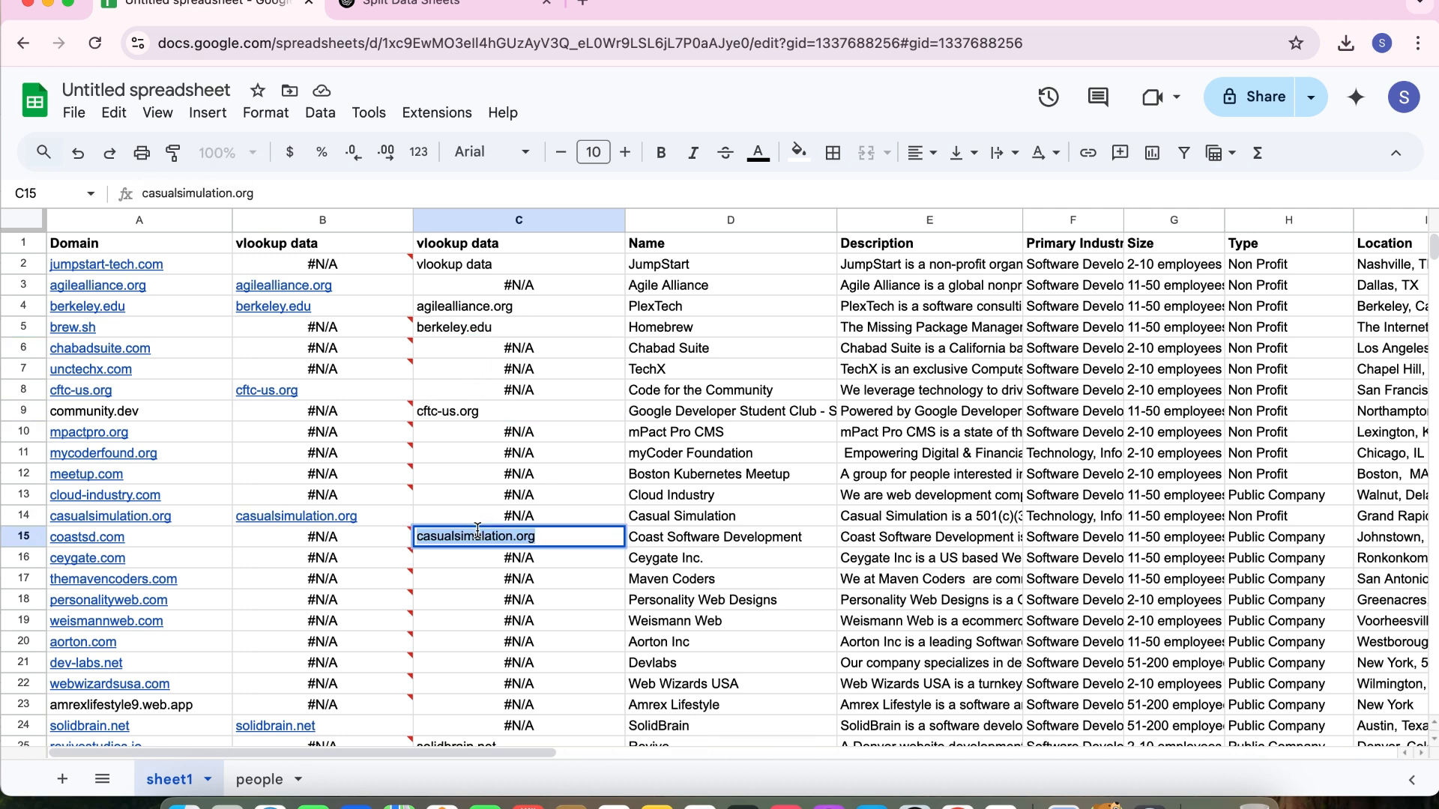
- Check cells C9 and C2, and undo the values-only paste in column C below the header
double_click(452, 412)
click(470, 263)
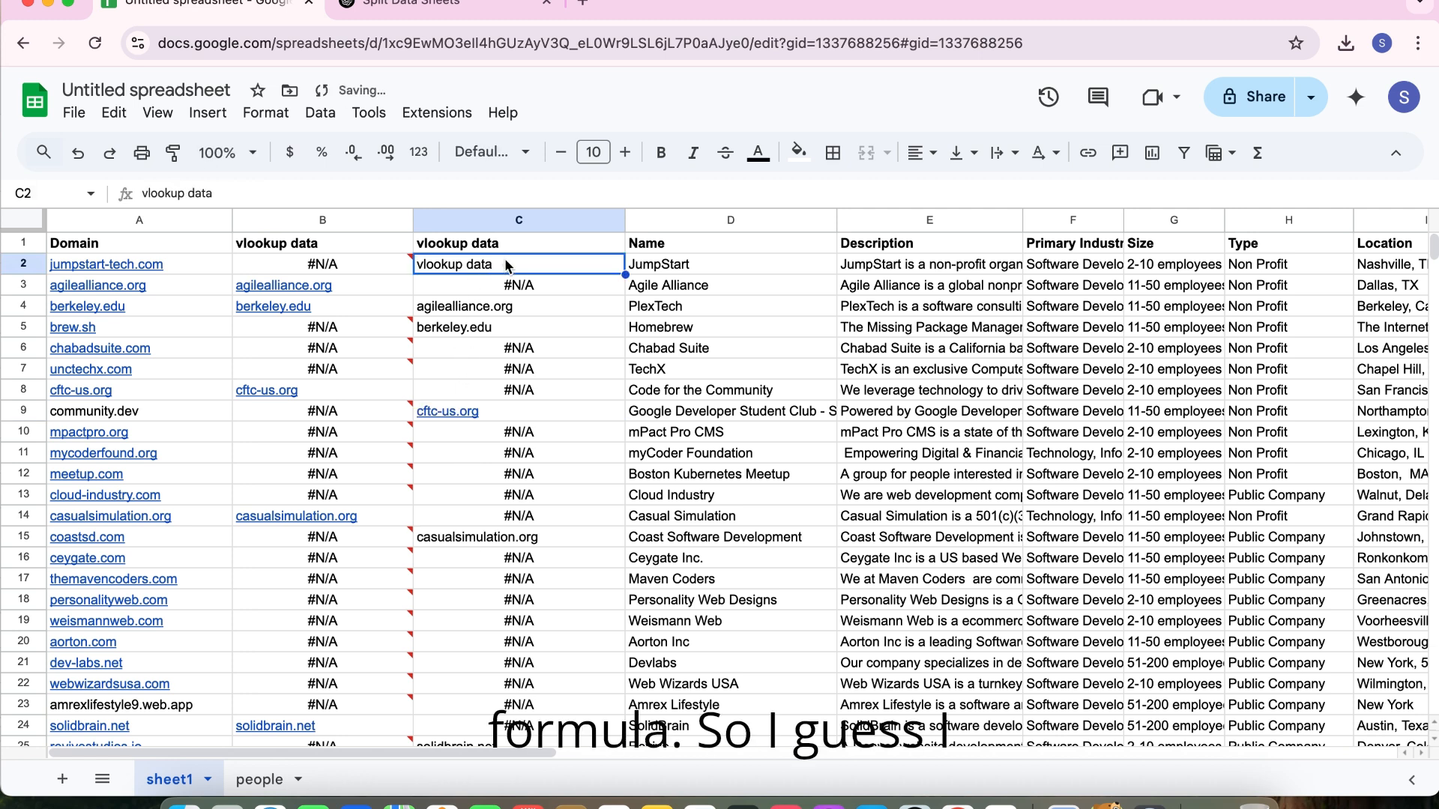
key(super+z)
key(super+z)
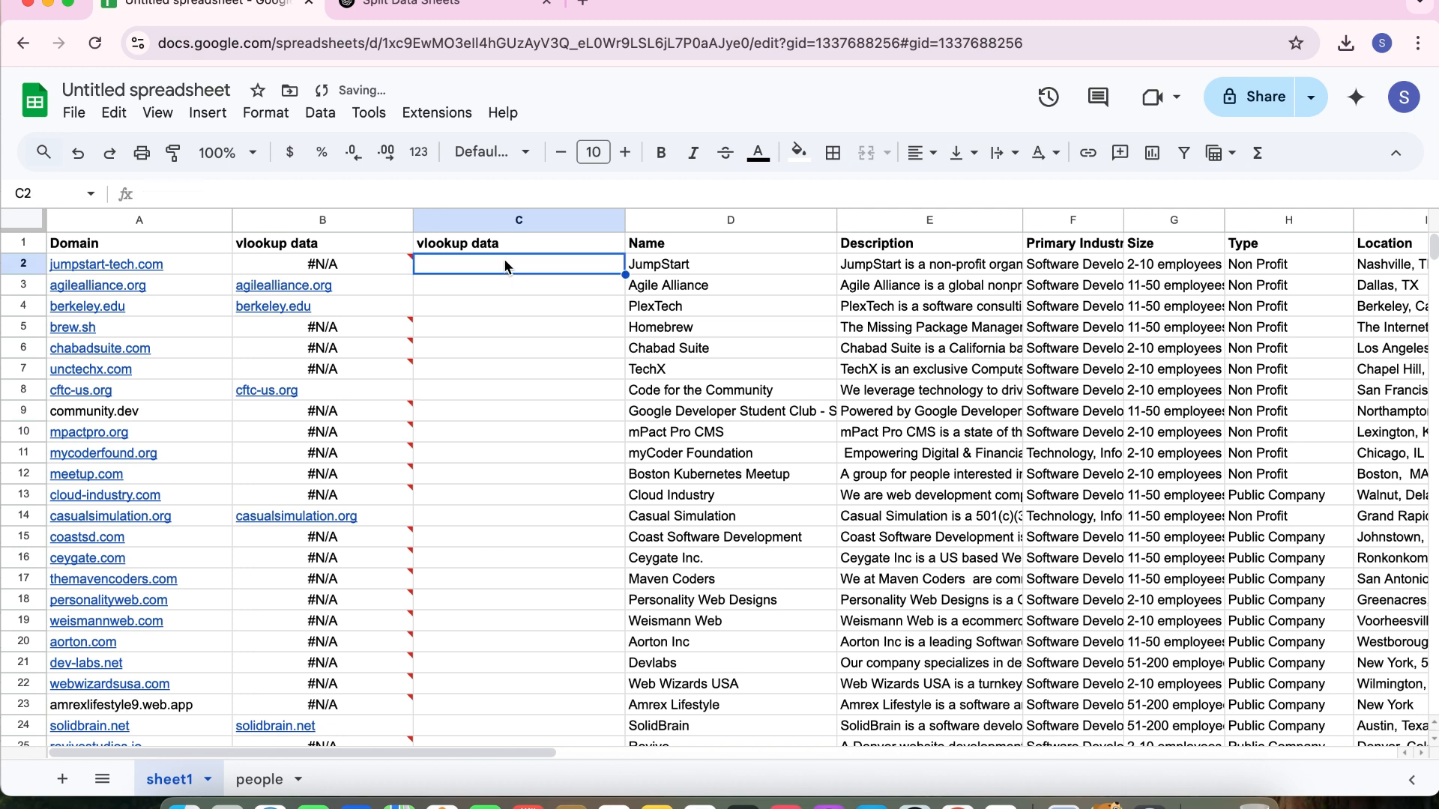
- Check the formula in cell B2 and clear the "vlookup data" header from cell C1
click(362, 266)
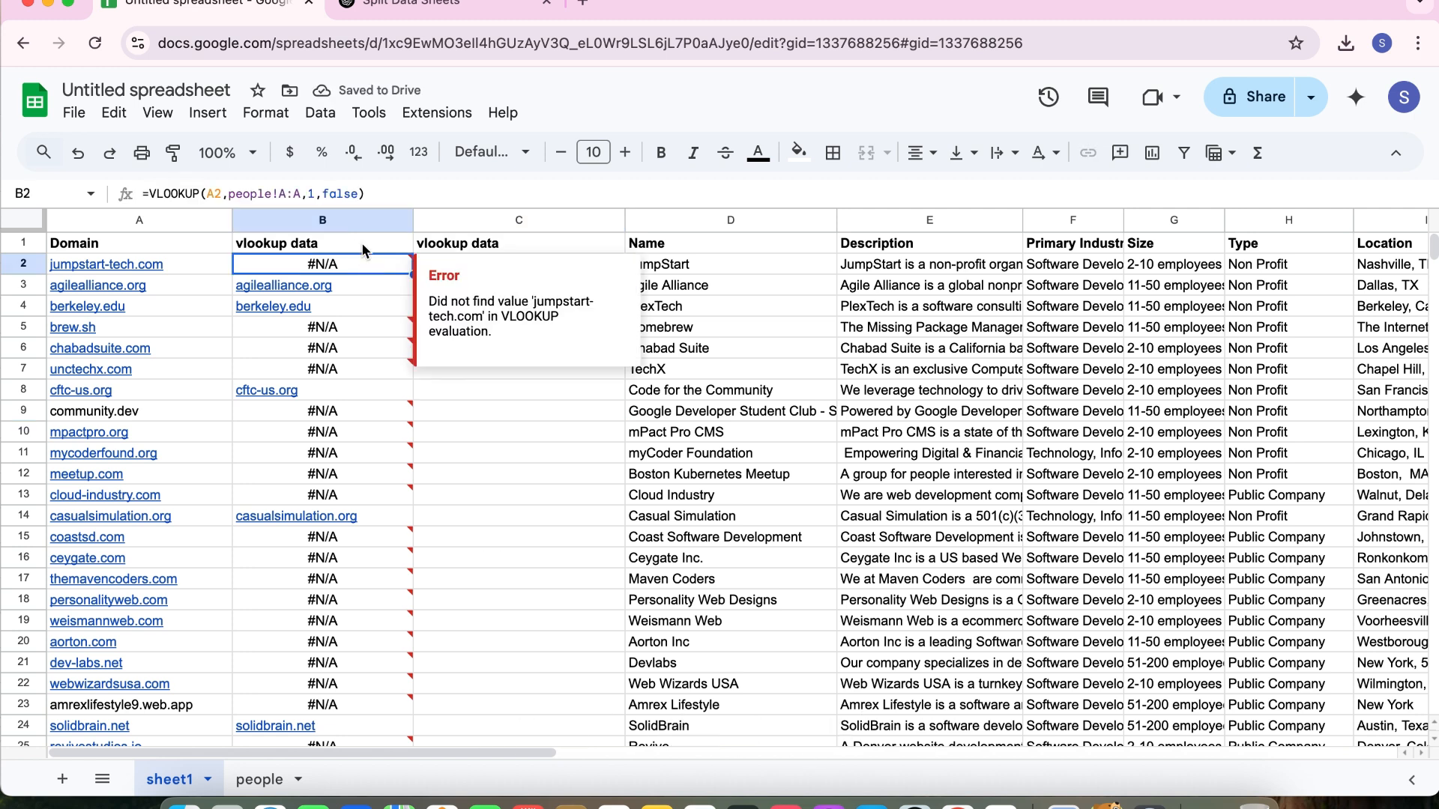
click(386, 248)
click(462, 247)
key(BackSpace)
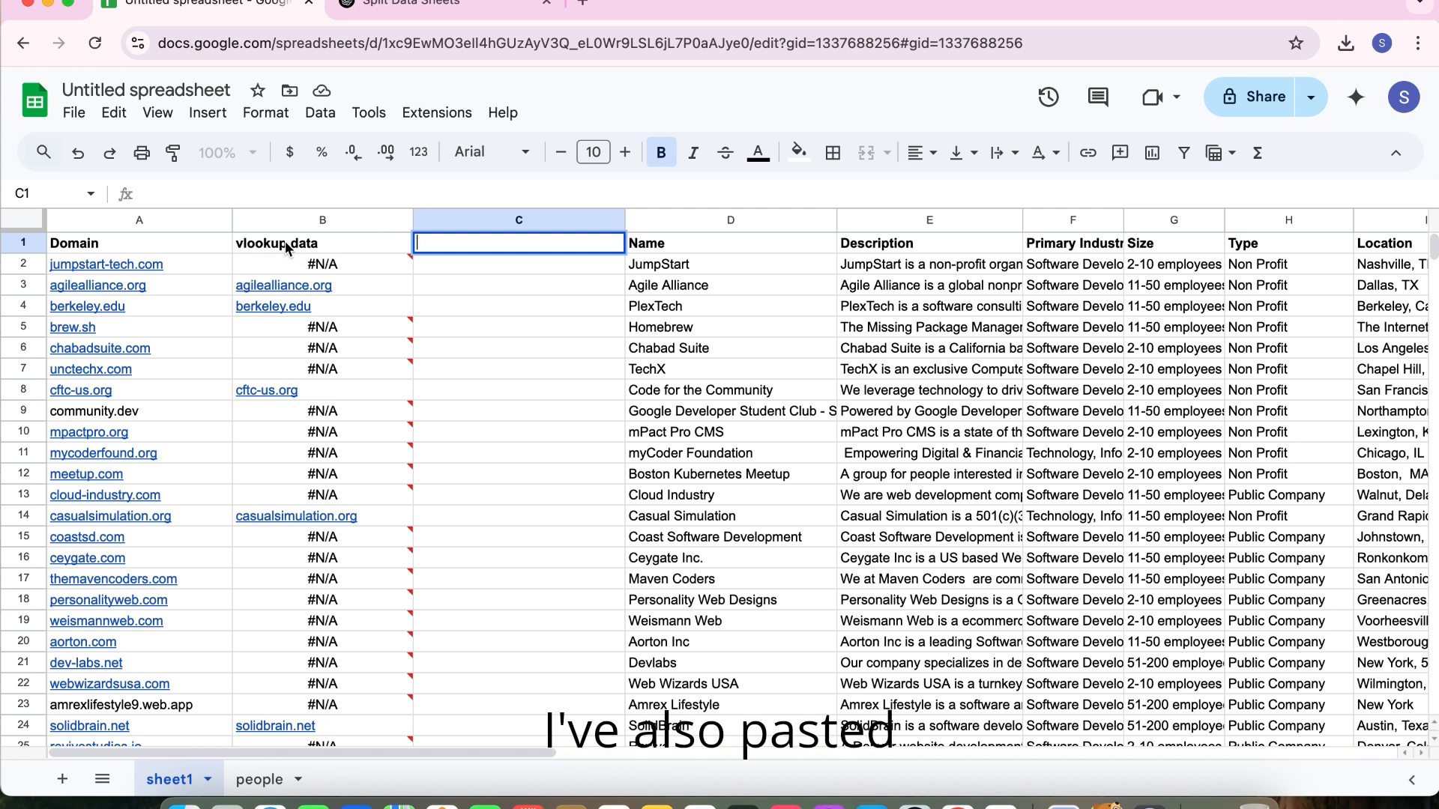
- Copy all of column B, including its header, and paste it as values only starting at cell C1
click(323, 220)
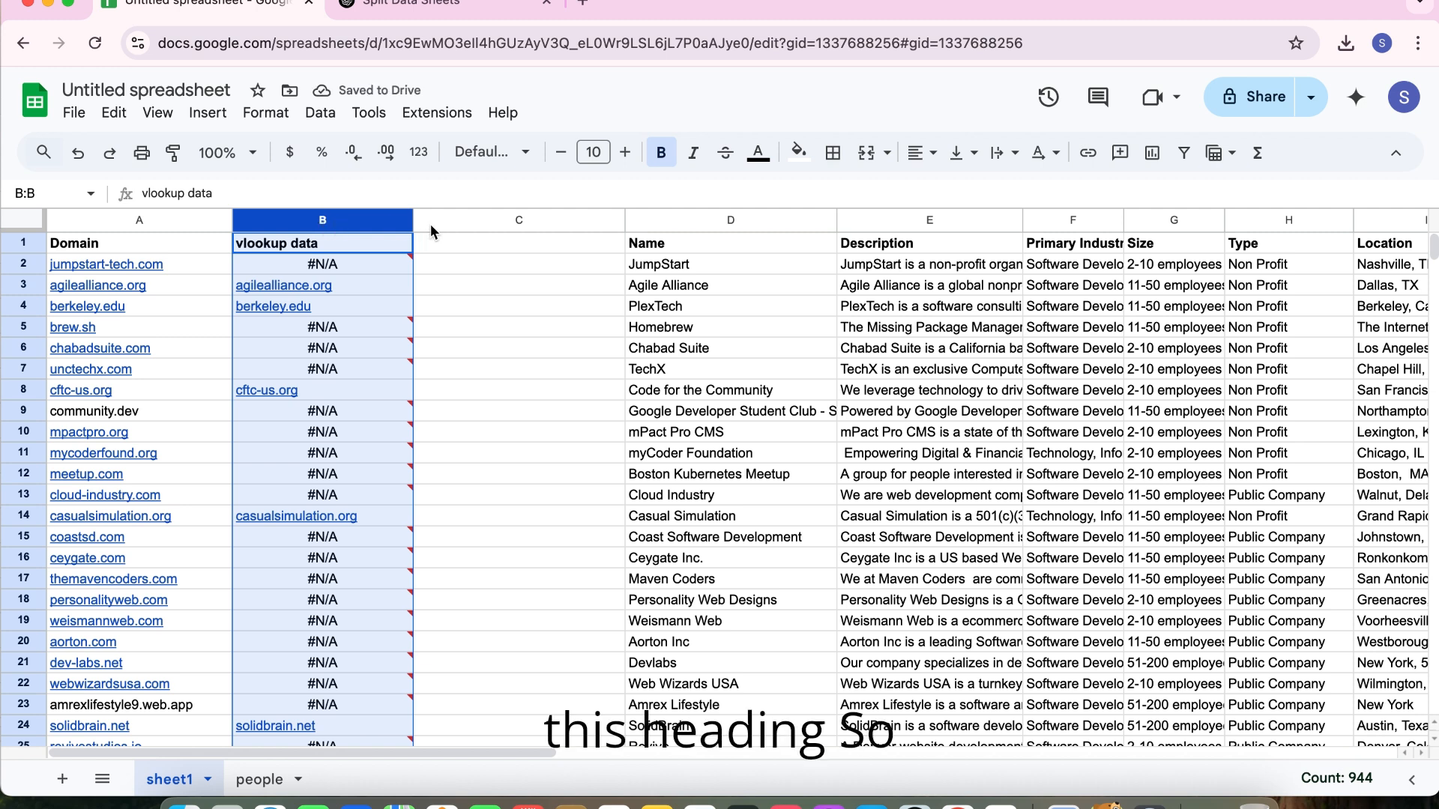
key(super+c)
click(457, 244)
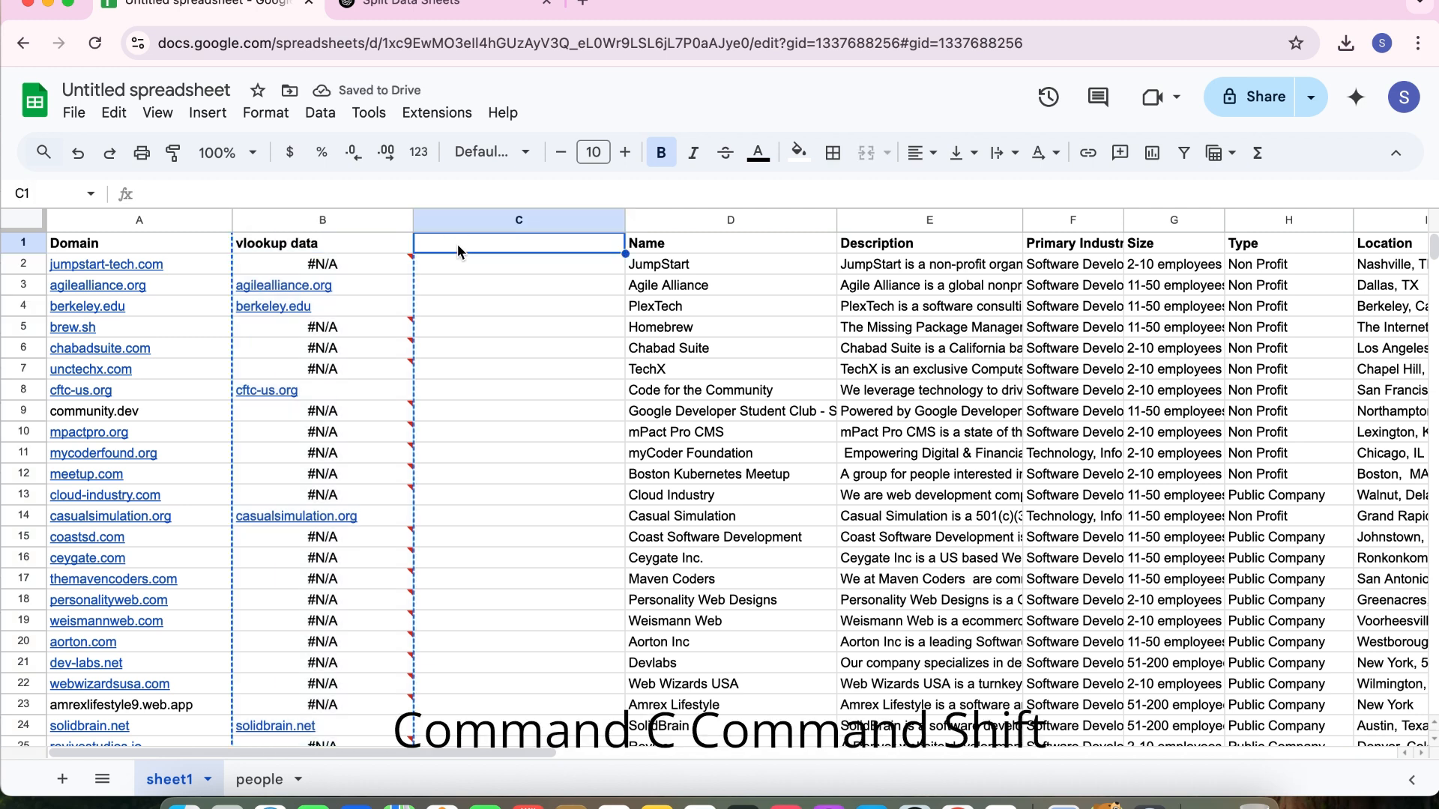
key(super+shift+v)
- Delete the original formula column B and slightly narrow the remaining "vlookup data" values column
click(346, 219)
right_click(345, 219)
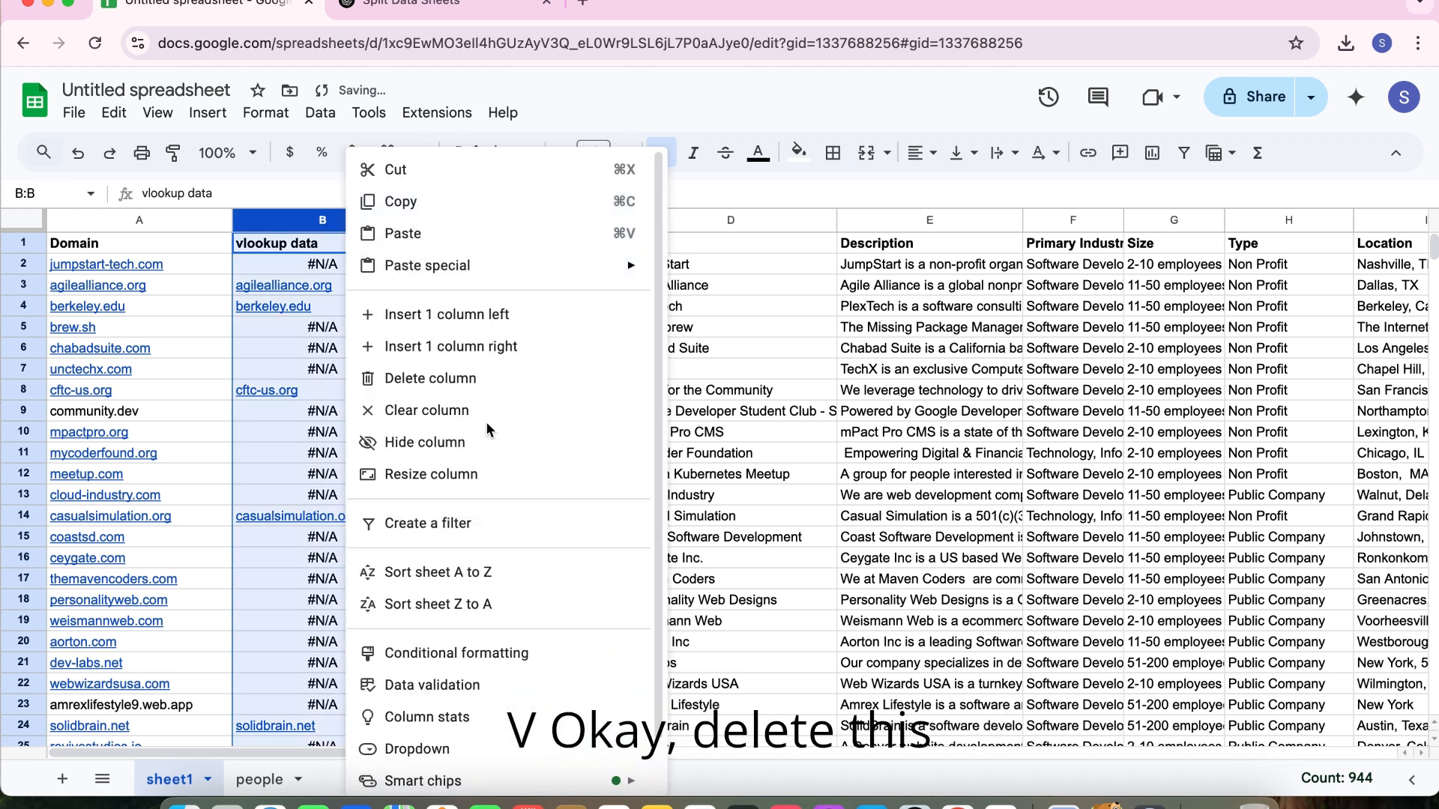
click(435, 378)
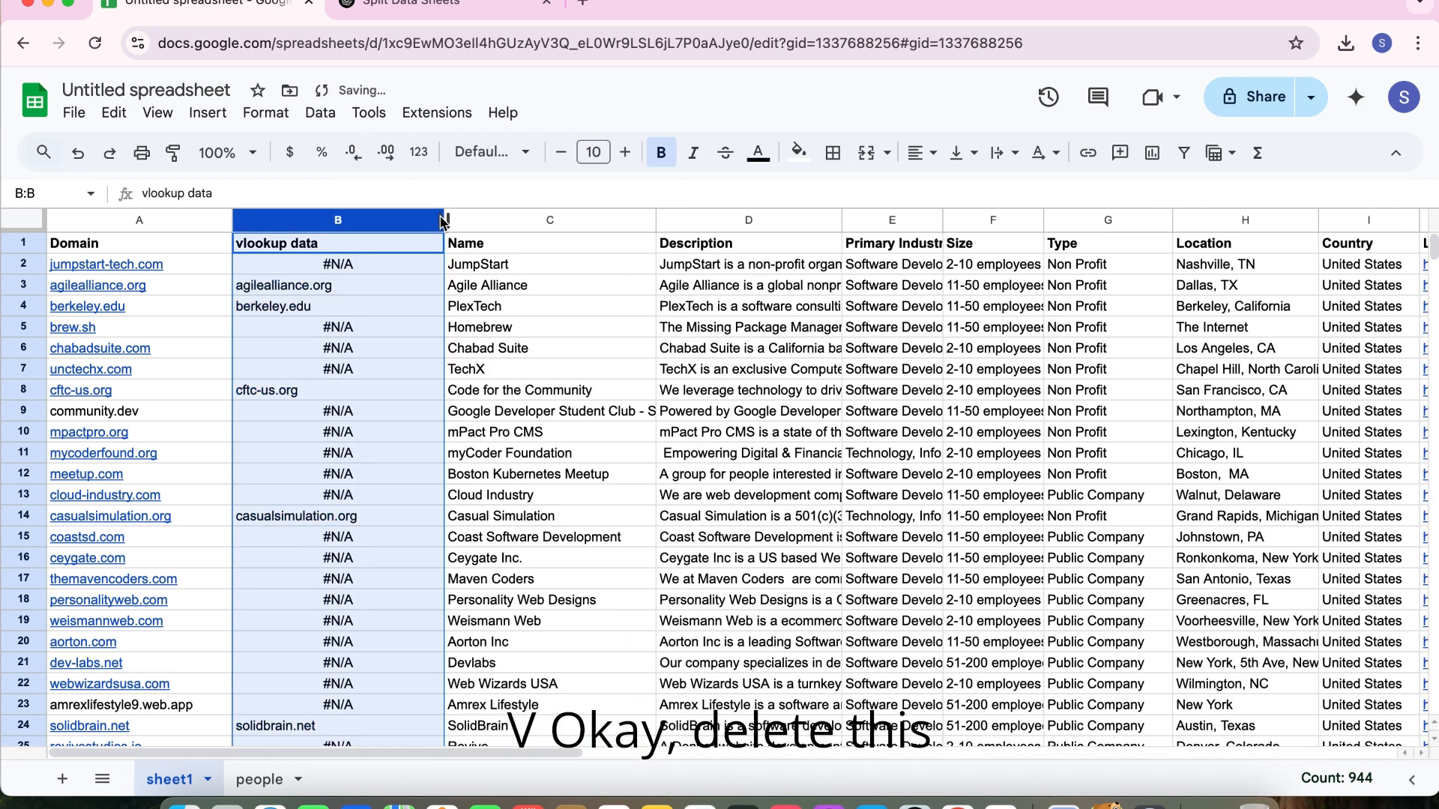
drag(446, 224, 426, 225)
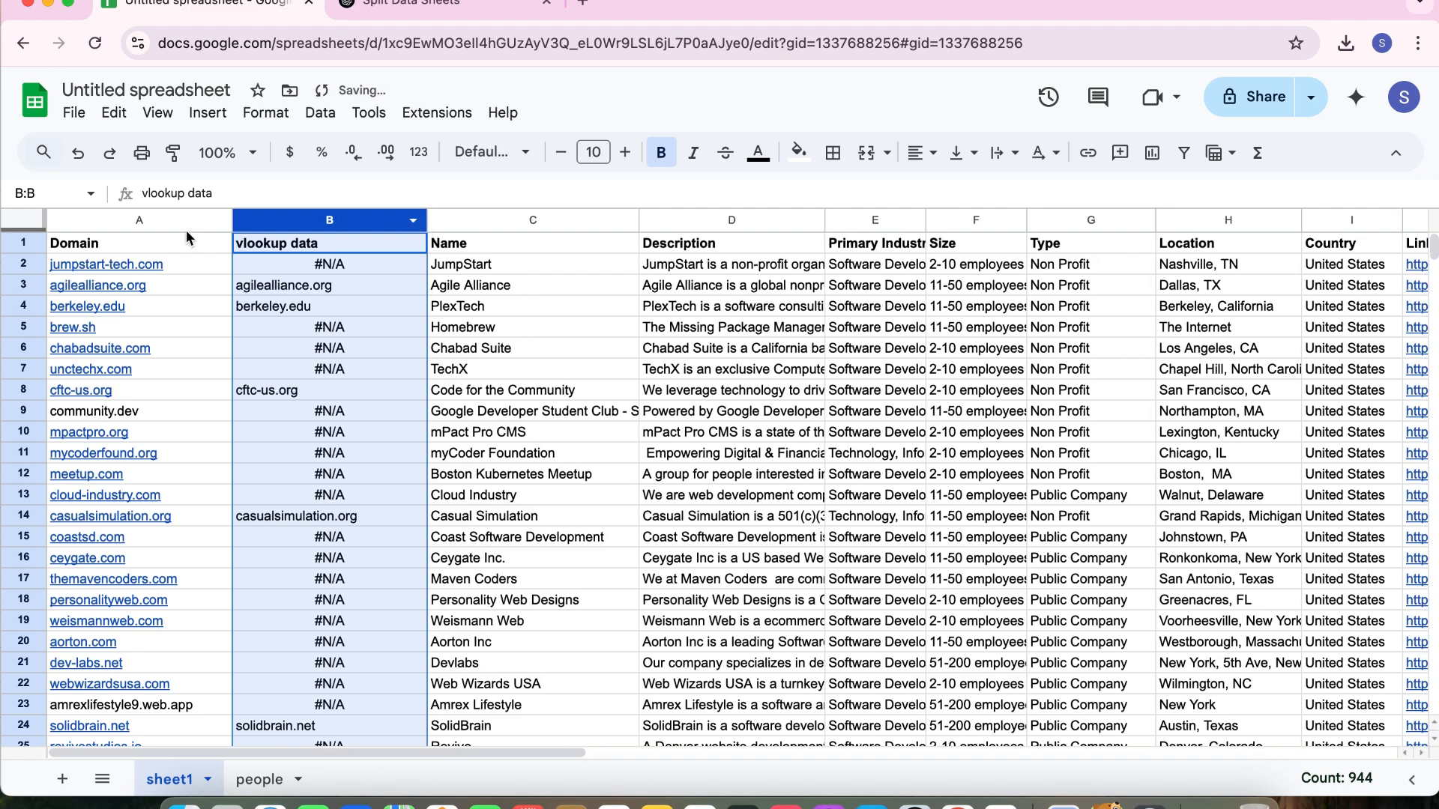
- Select the entire sheet1 data and create a filter on its header row
scroll(389, 283, down, 8)
scroll(389, 282, up, 8)
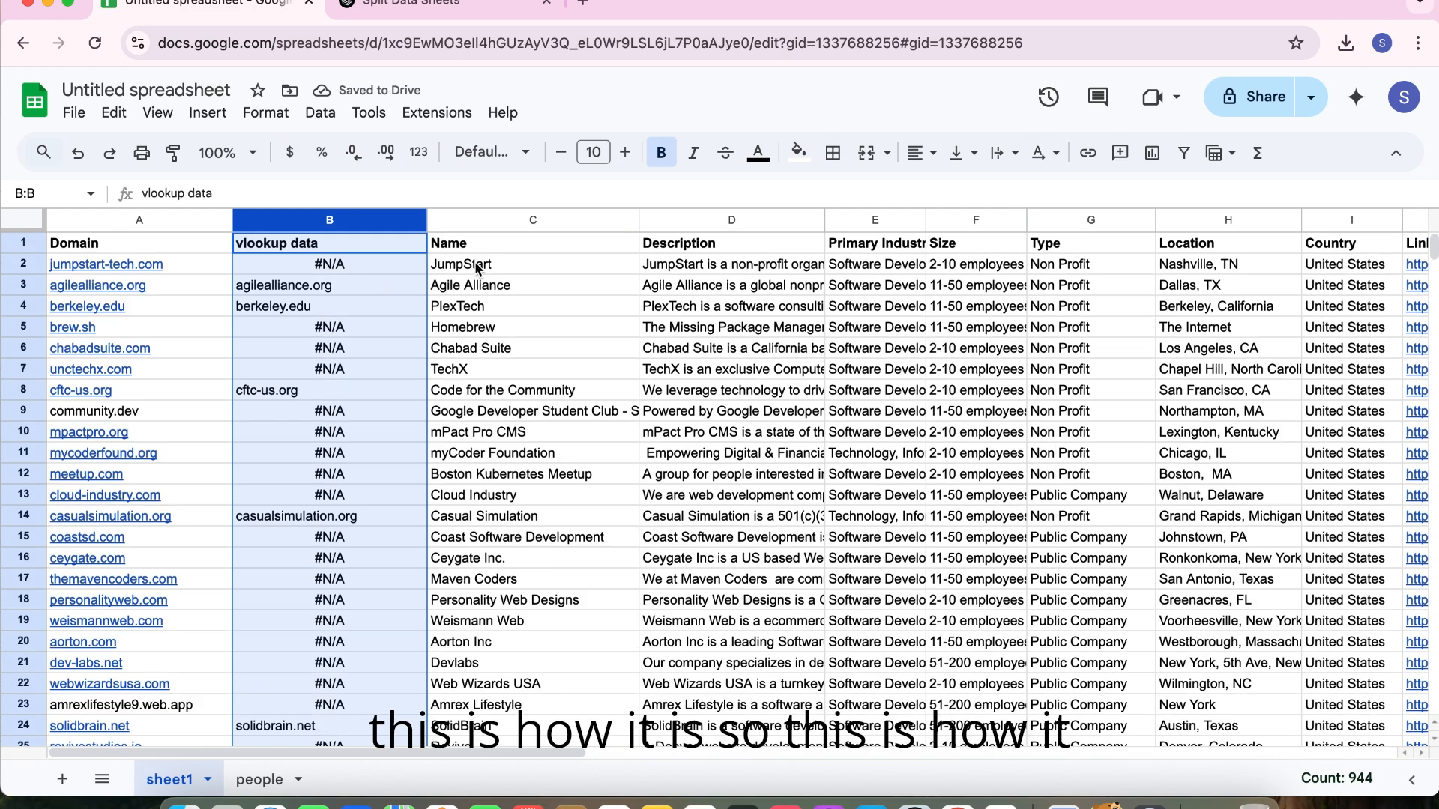
click(493, 268)
click(24, 225)
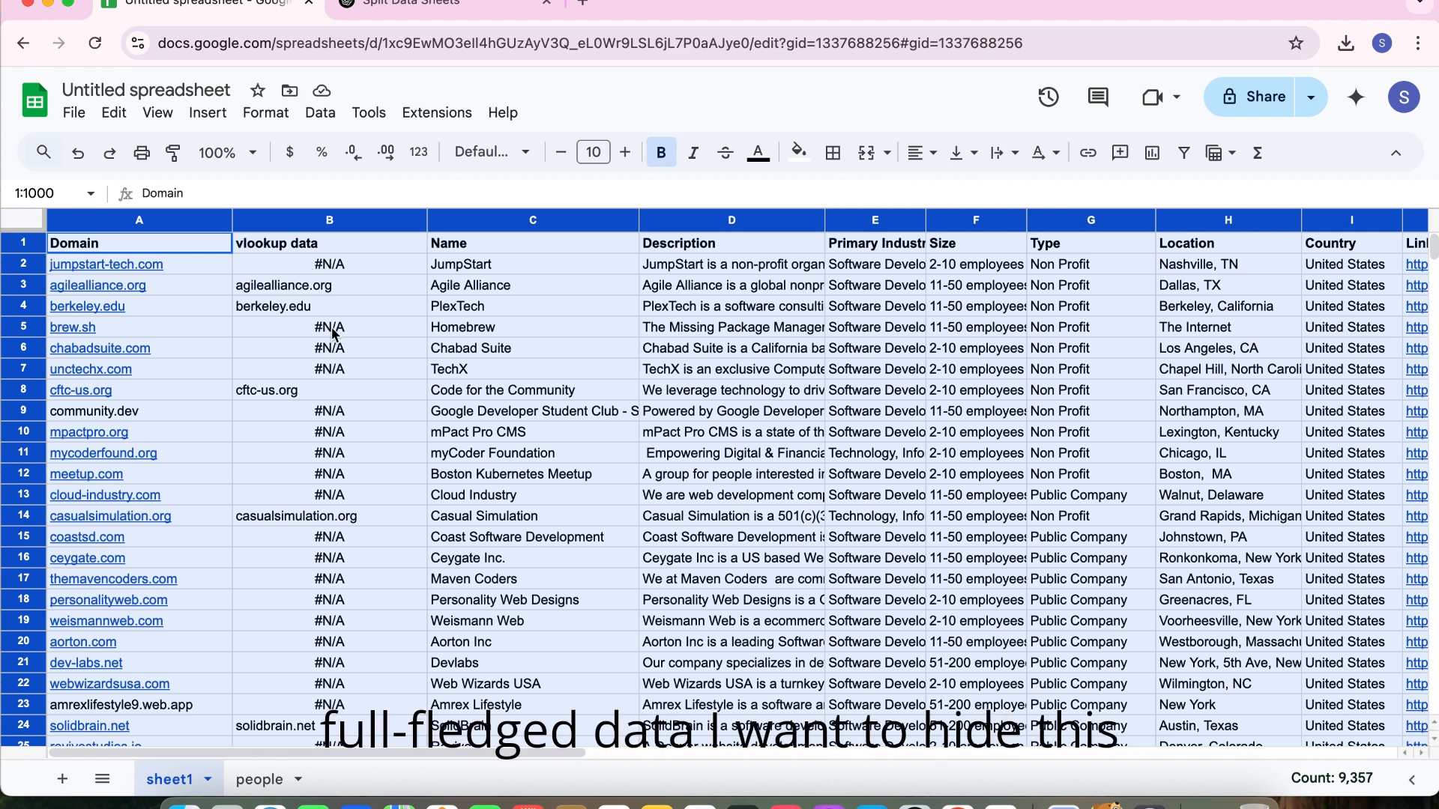
click(1184, 153)
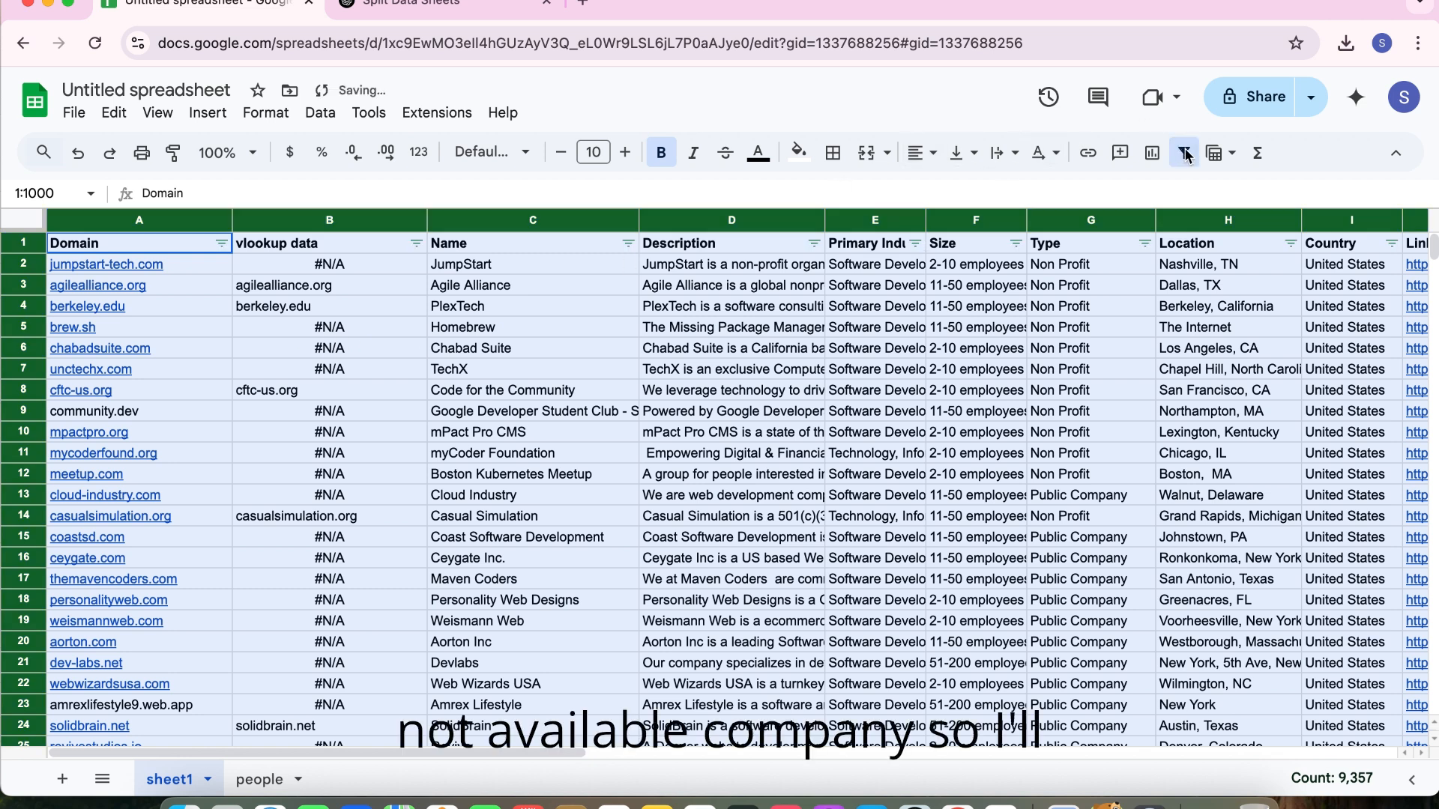
- Filter the "vlookup data" column by values to exclude (Blanks) and #N/A
click(416, 243)
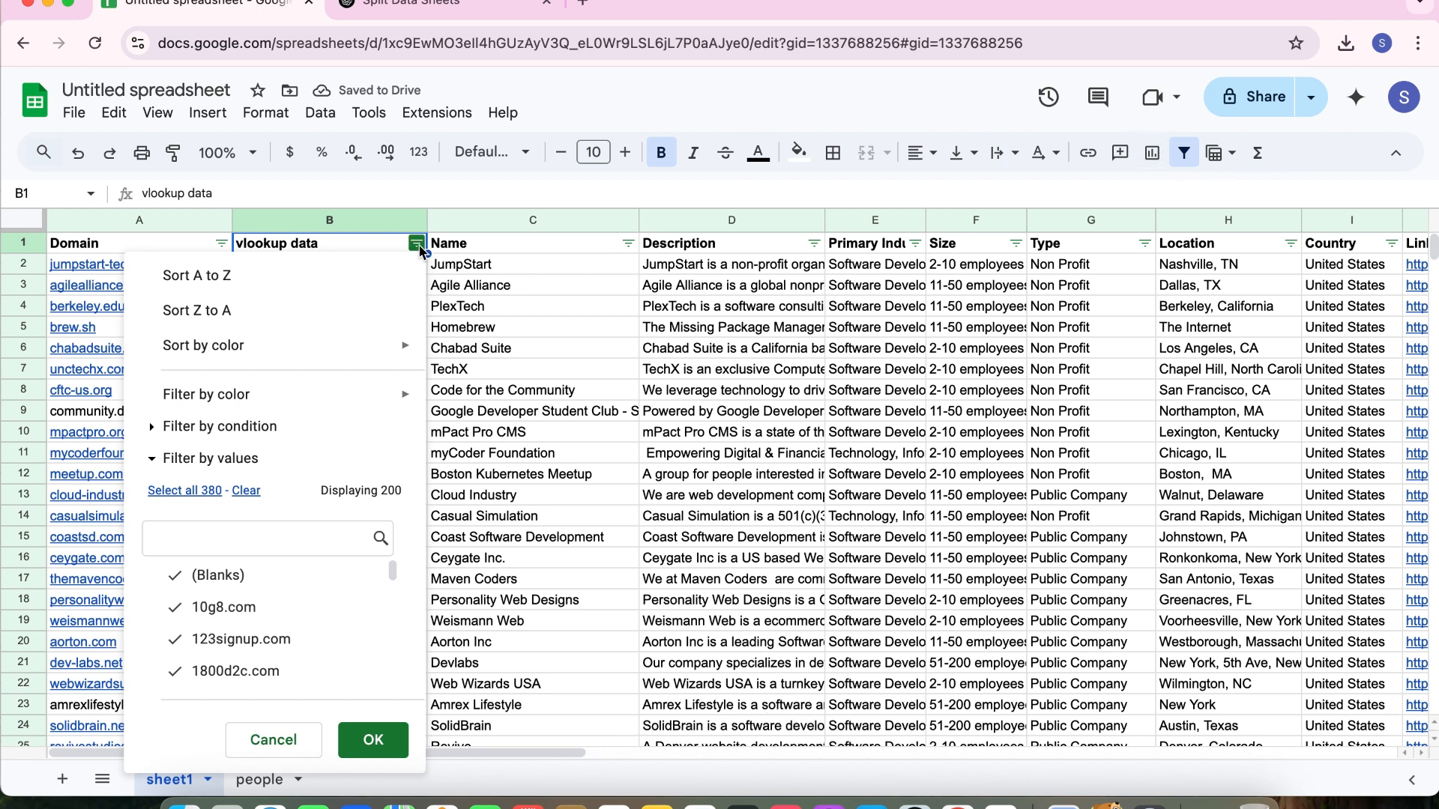
click(225, 577)
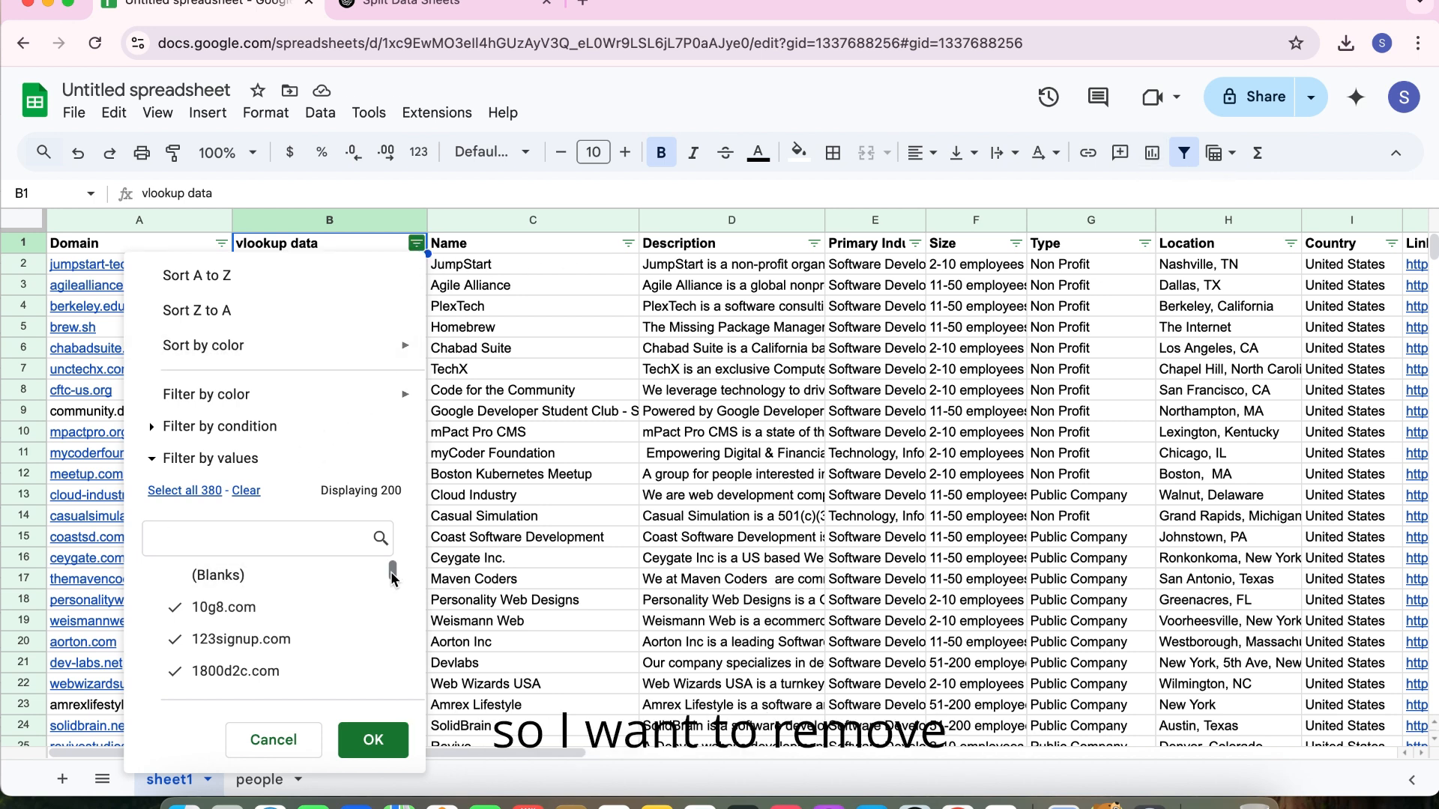
drag(391, 576, 391, 678)
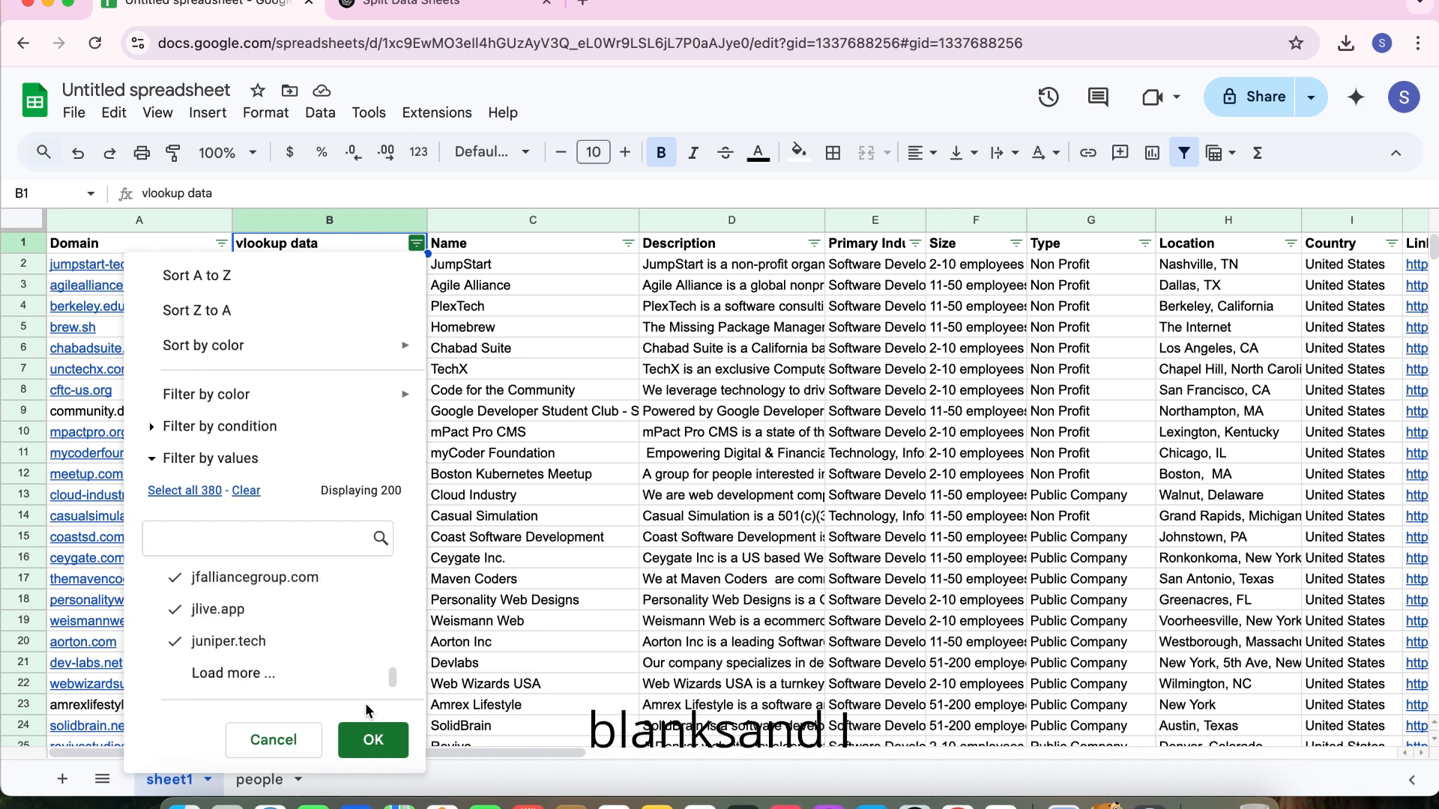
click(268, 673)
scroll(383, 696, down, 10)
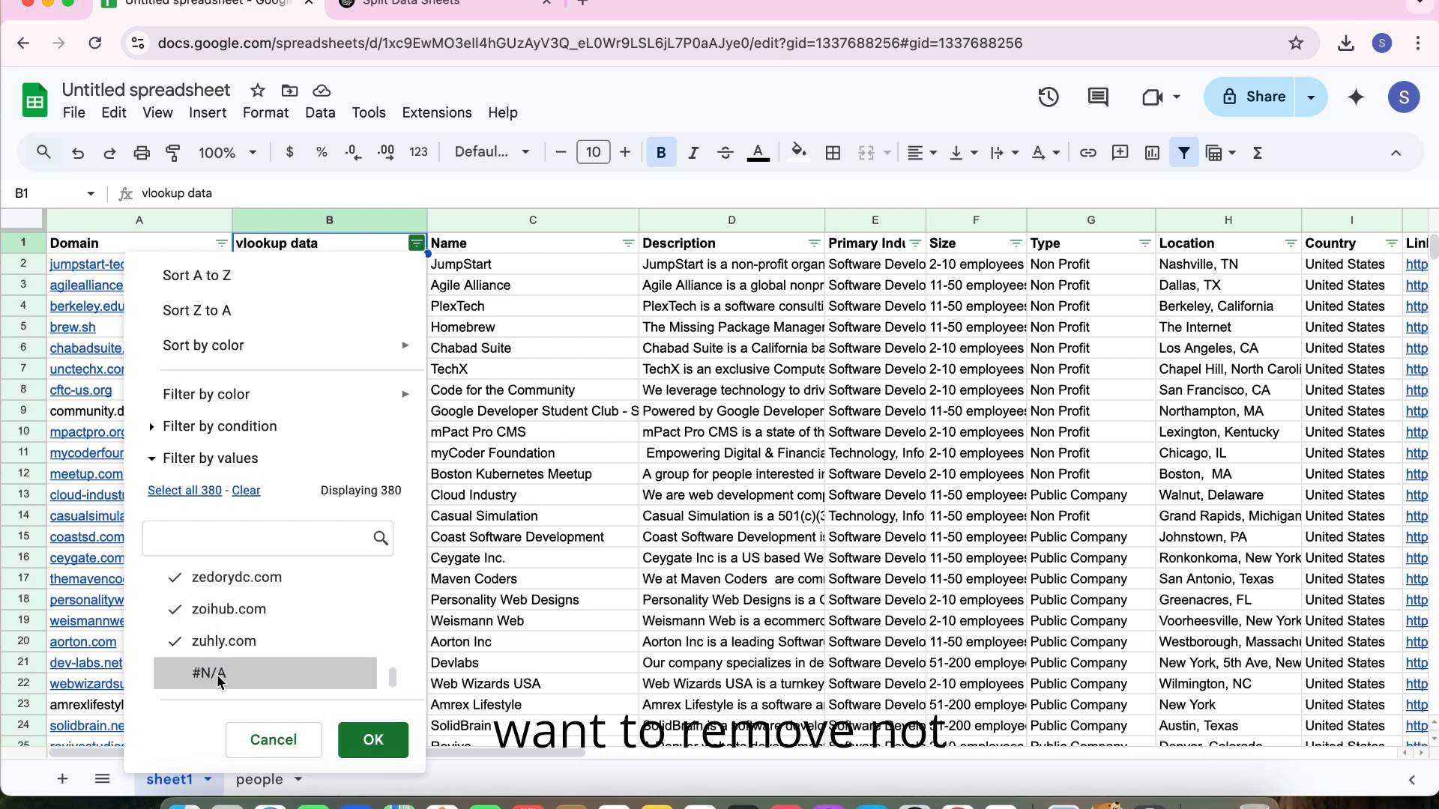
click(379, 742)
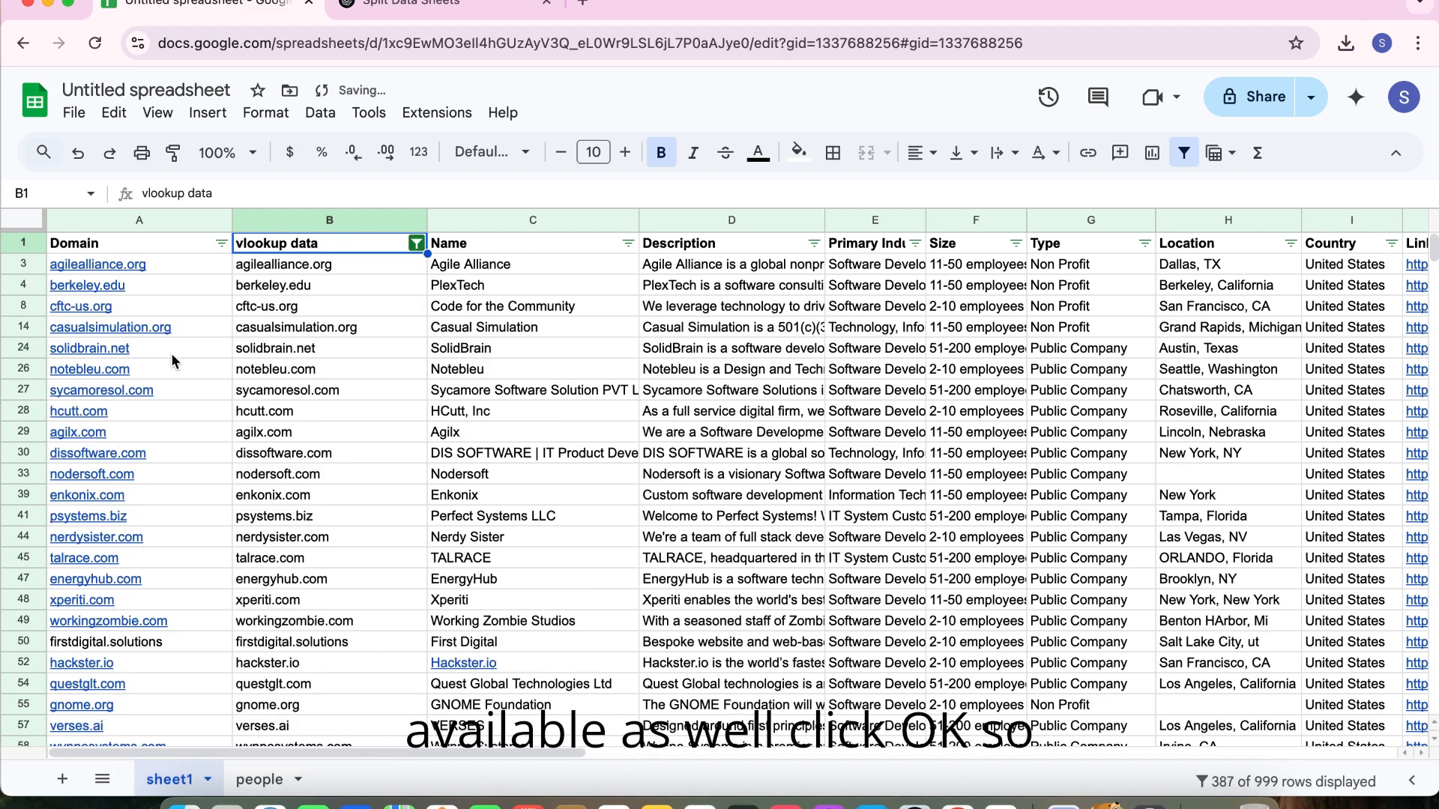
- Review the filtered companies on sheet1 against the people sheet, and widen the Company Table Data column on the people sheet
click(204, 308)
scroll(1432, 258, down, 3)
drag(1433, 258, 1389, 204)
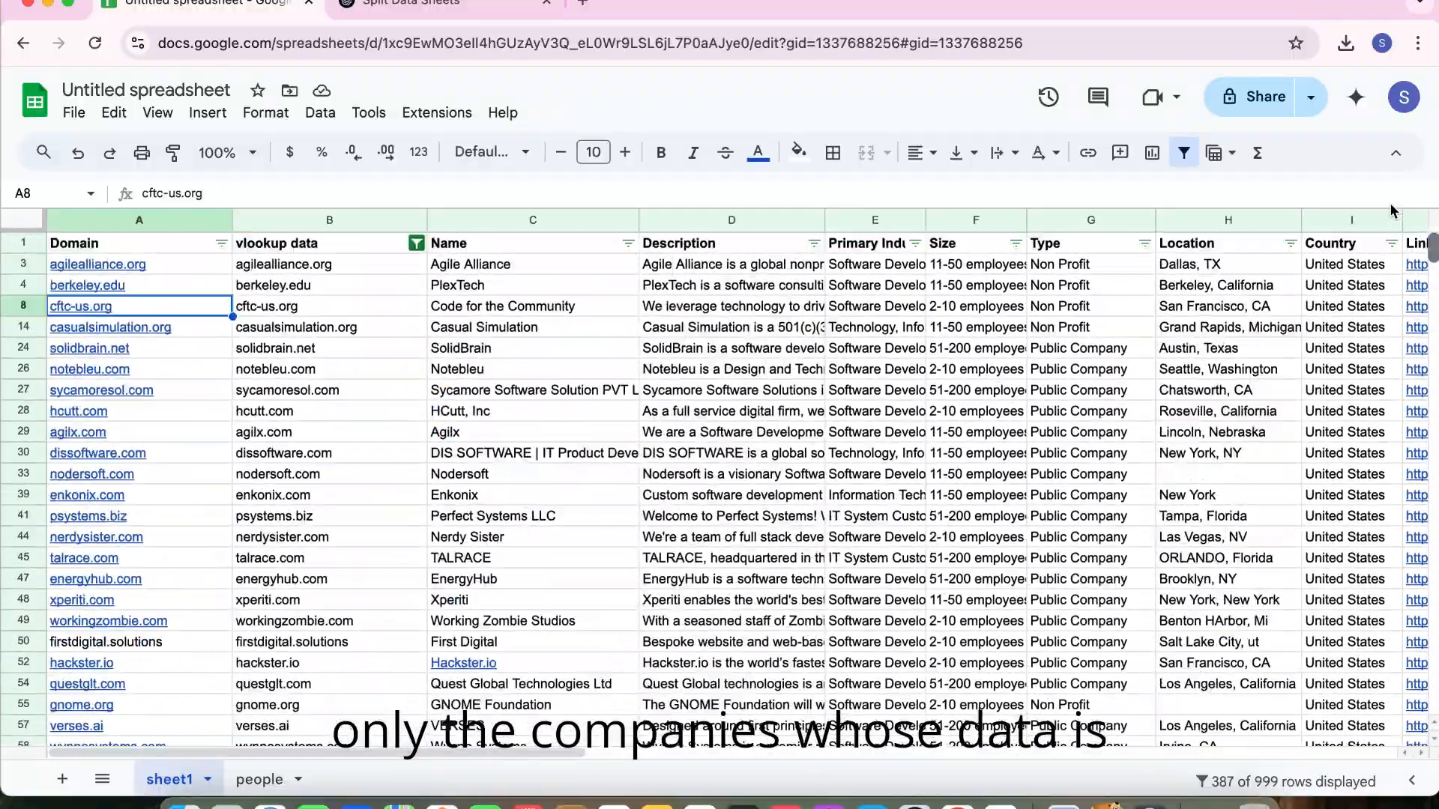
click(262, 780)
drag(416, 219, 450, 225)
click(171, 779)
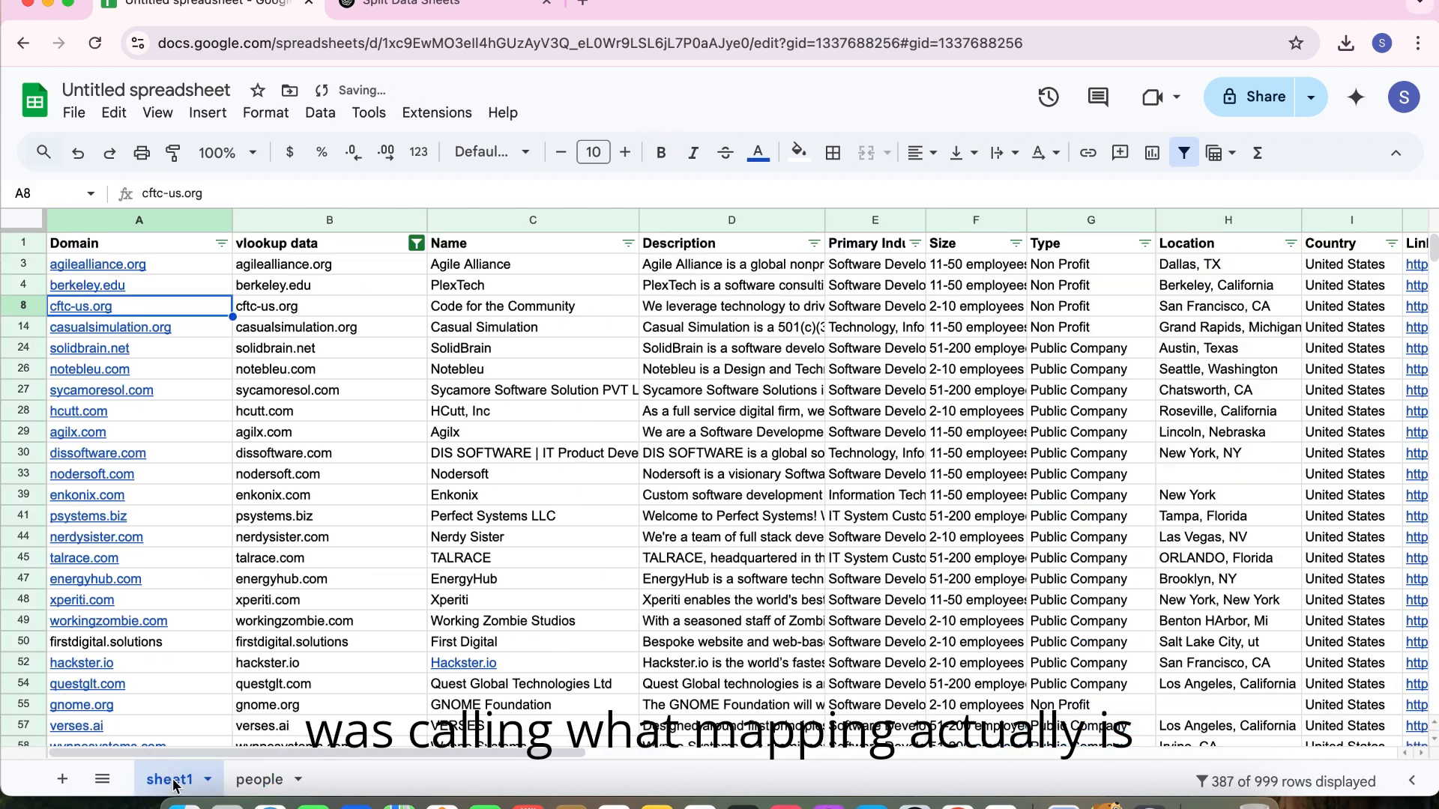
drag(1431, 266, 1422, 148)
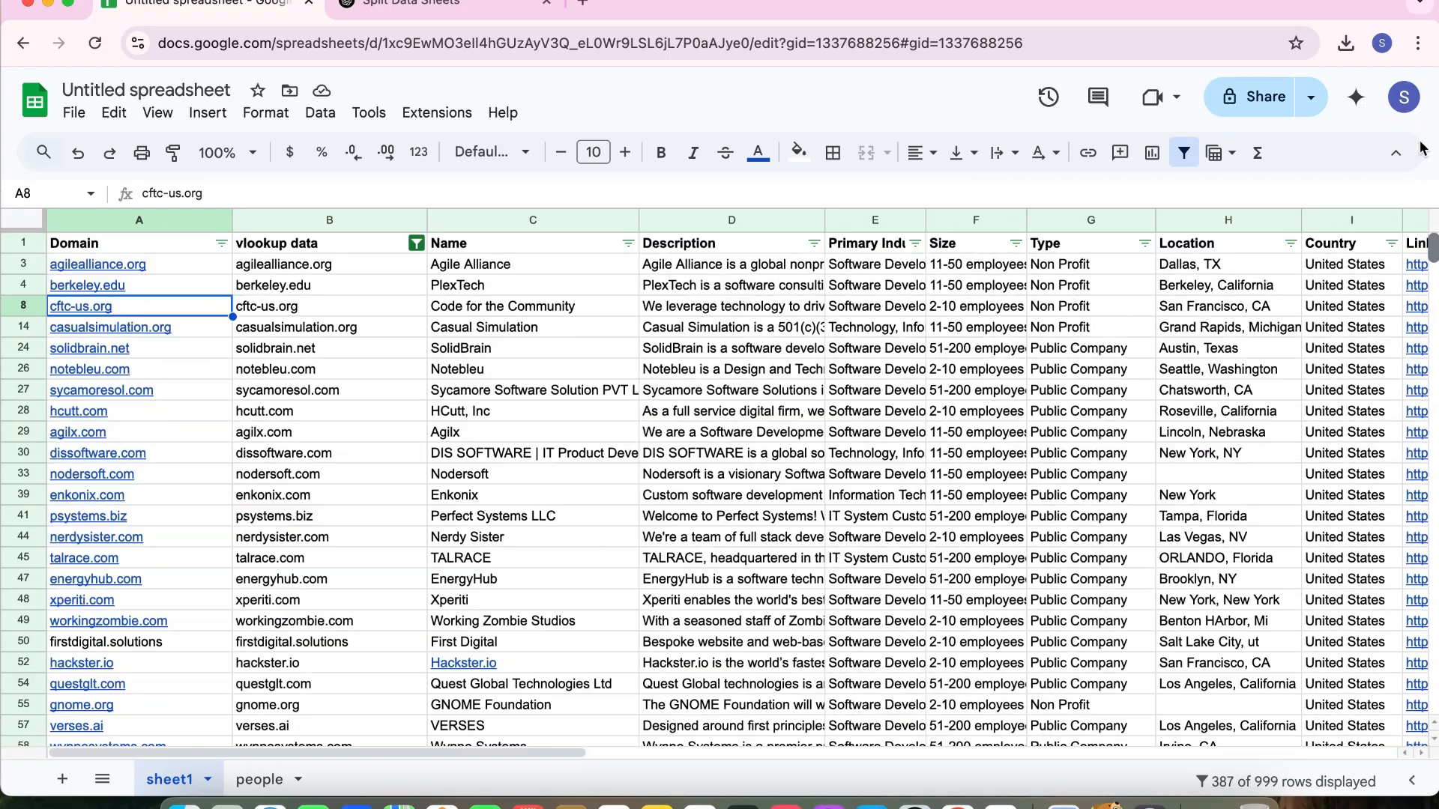
click(259, 779)
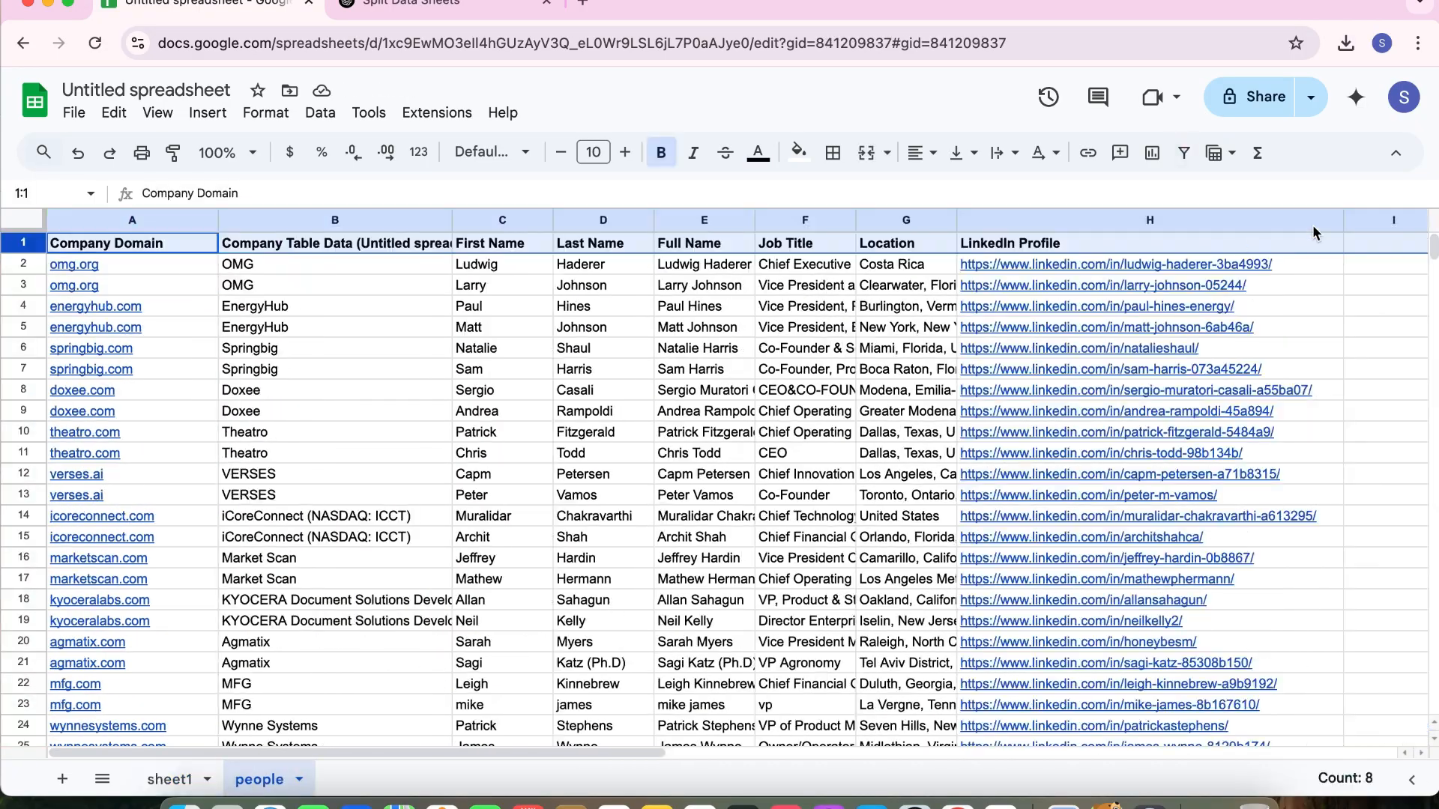
drag(1432, 251, 1411, 217)
drag(450, 231, 485, 226)
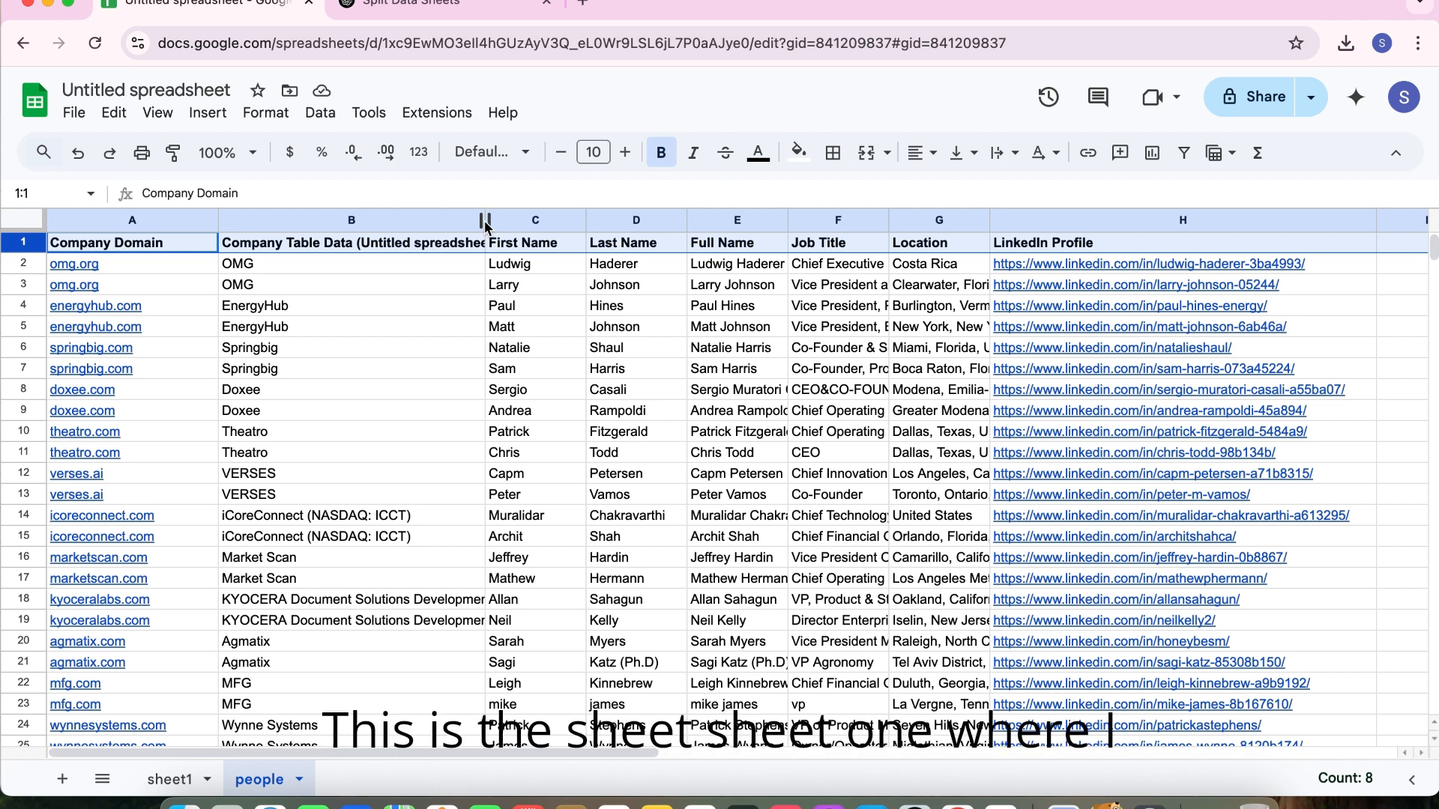
- Examine the filtered company names on sheet1 and the first and last names of decision-makers on the people sheet
click(160, 779)
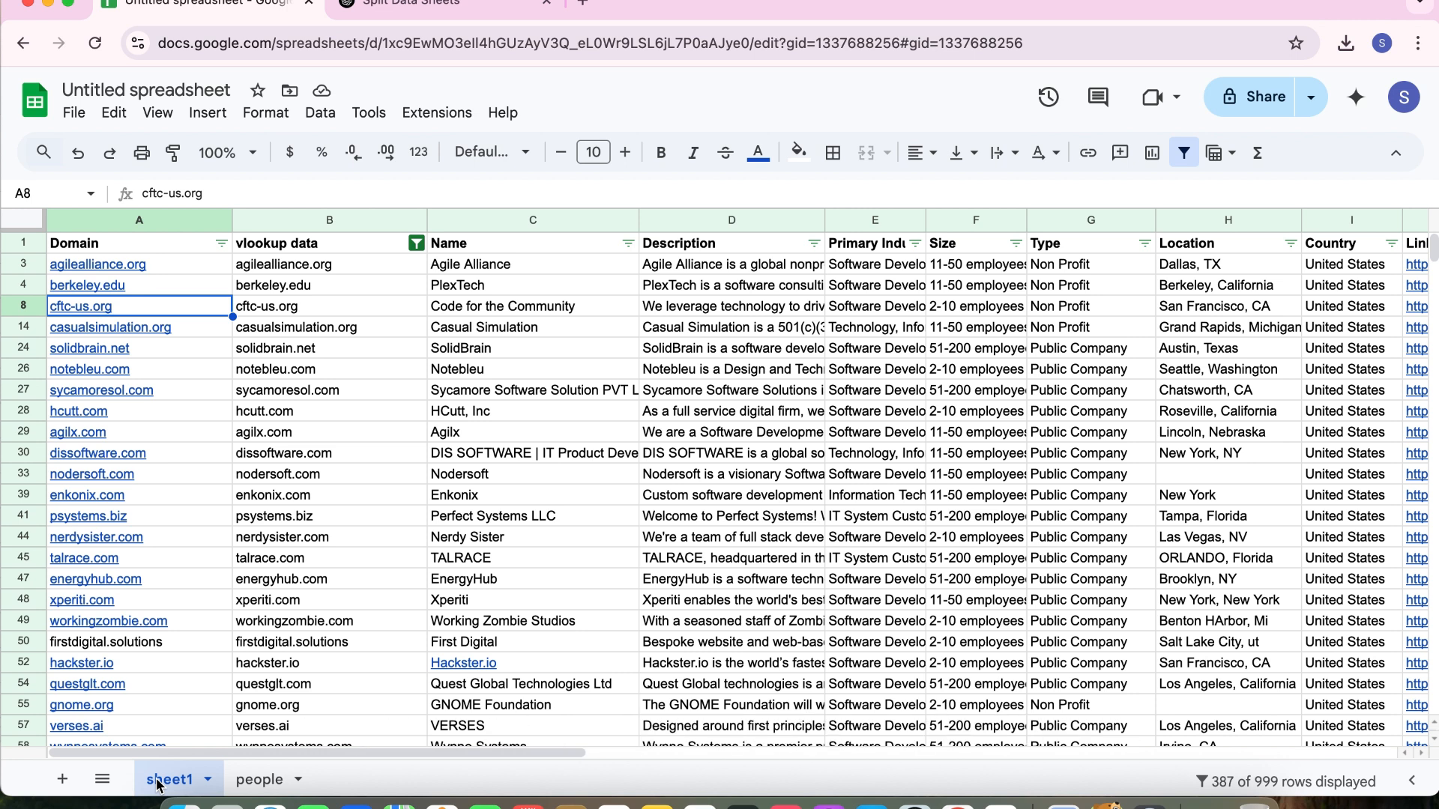
click(483, 271)
click(483, 289)
click(485, 311)
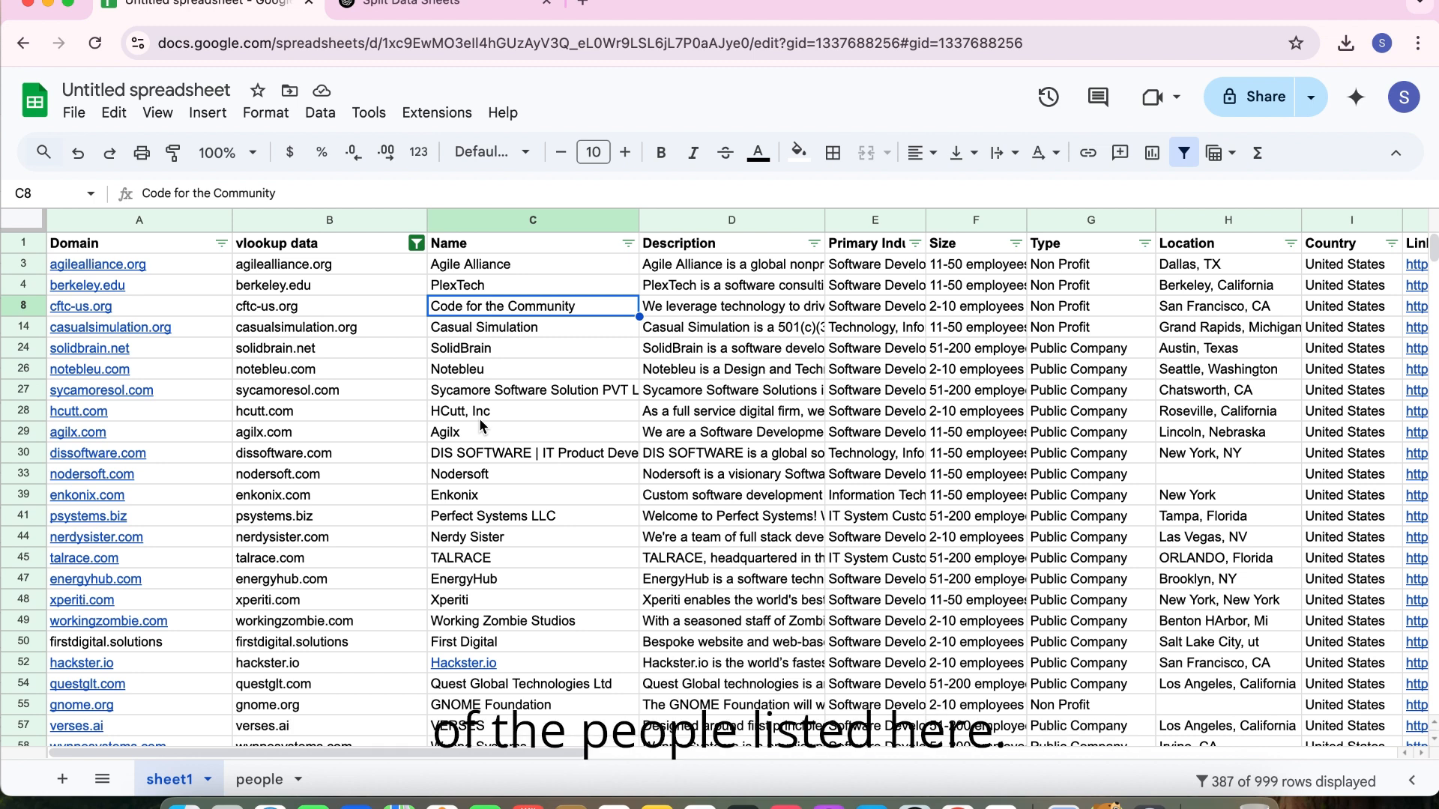
click(262, 779)
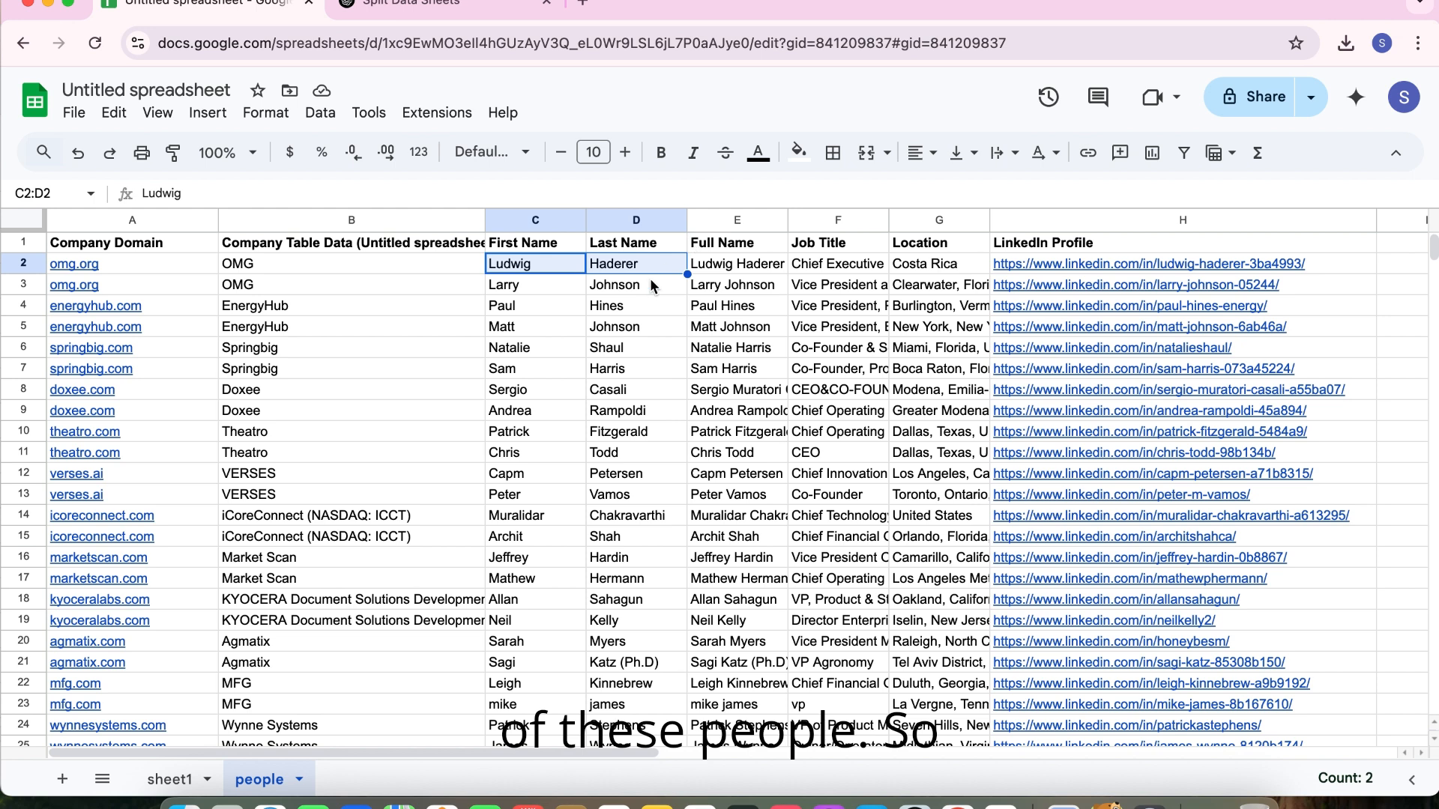
click(650, 279)
drag(538, 285, 611, 261)
click(548, 291)
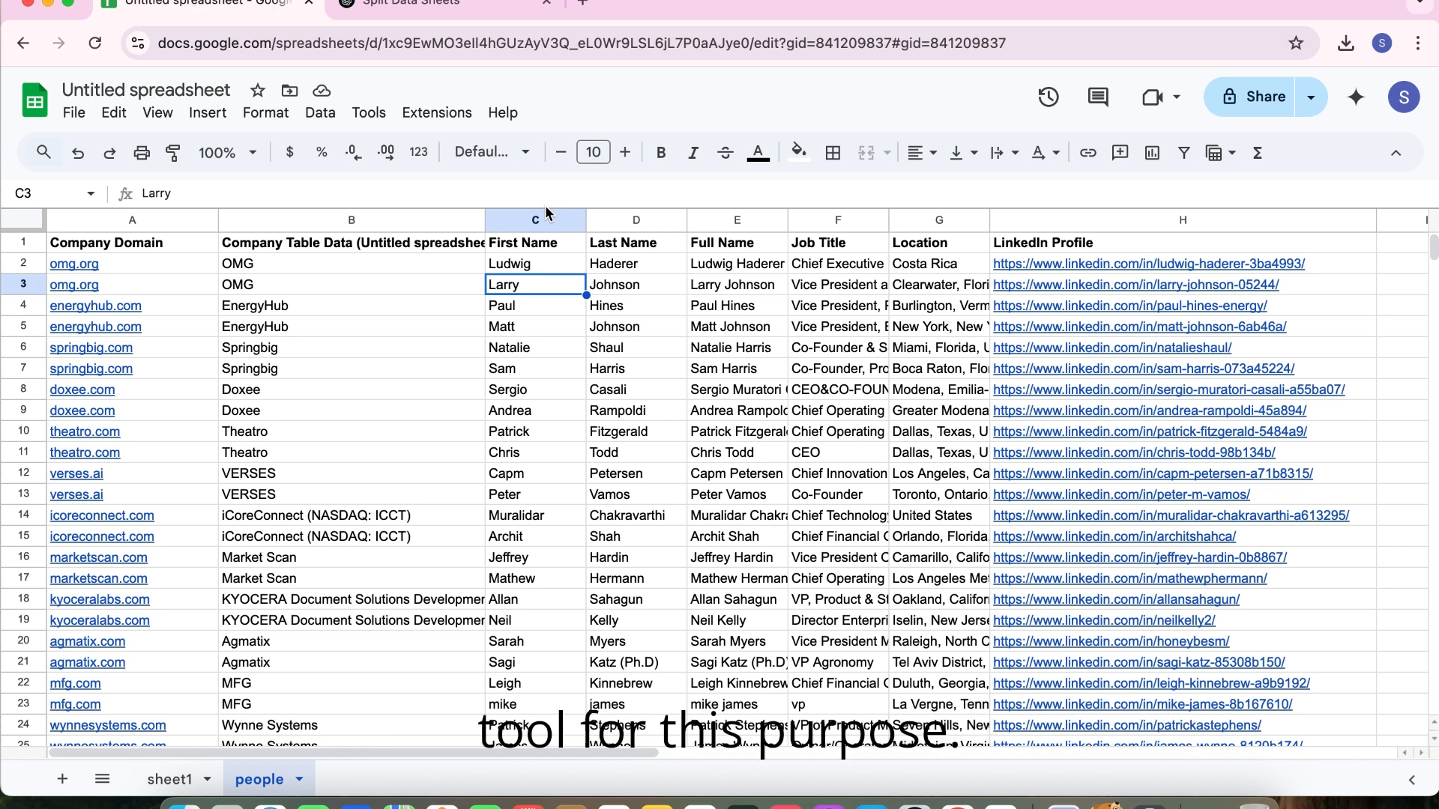
- Search Google for "leadmagic" in a new browser tab and open the LeadMagic website
click(583, 3)
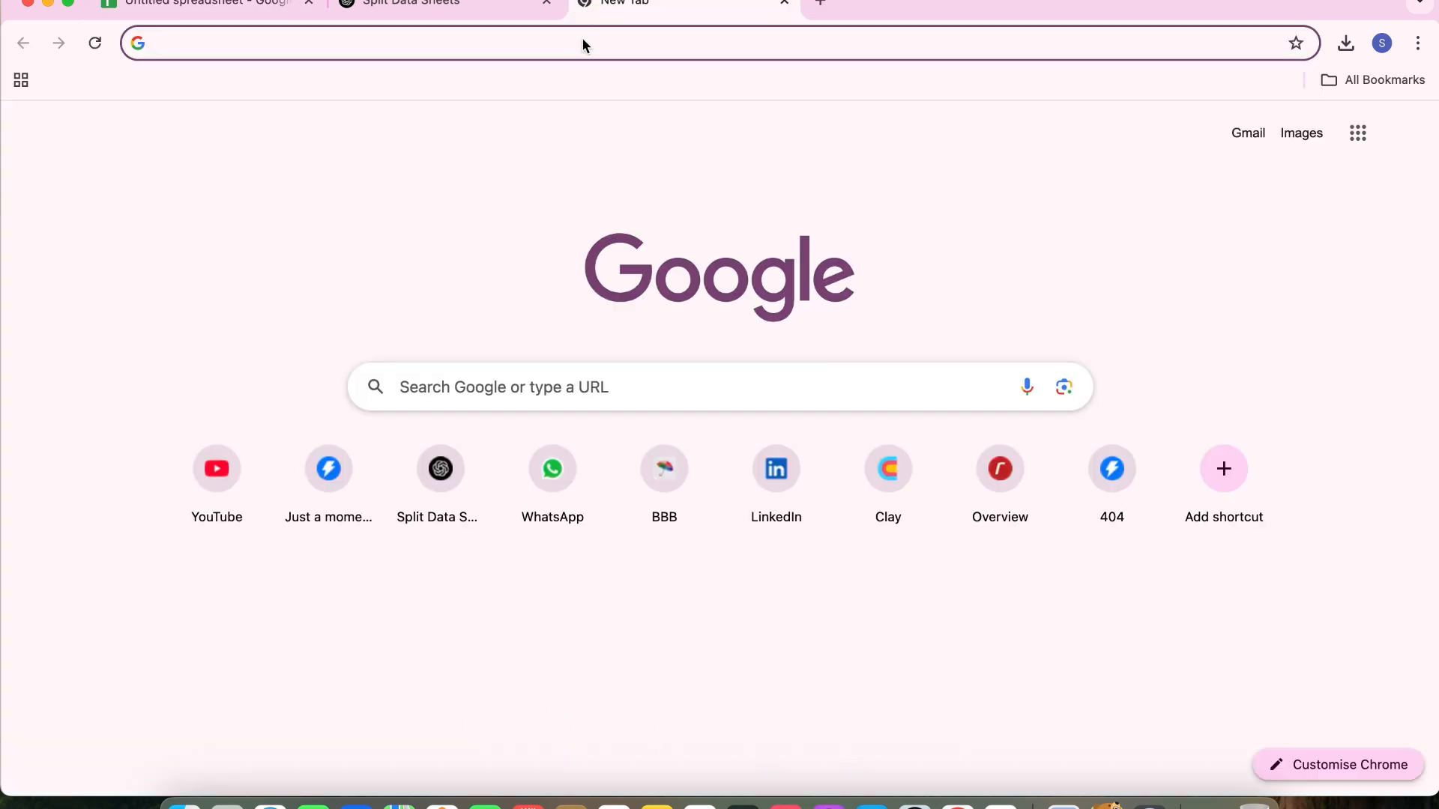
text(leadmagic)
key(Return)
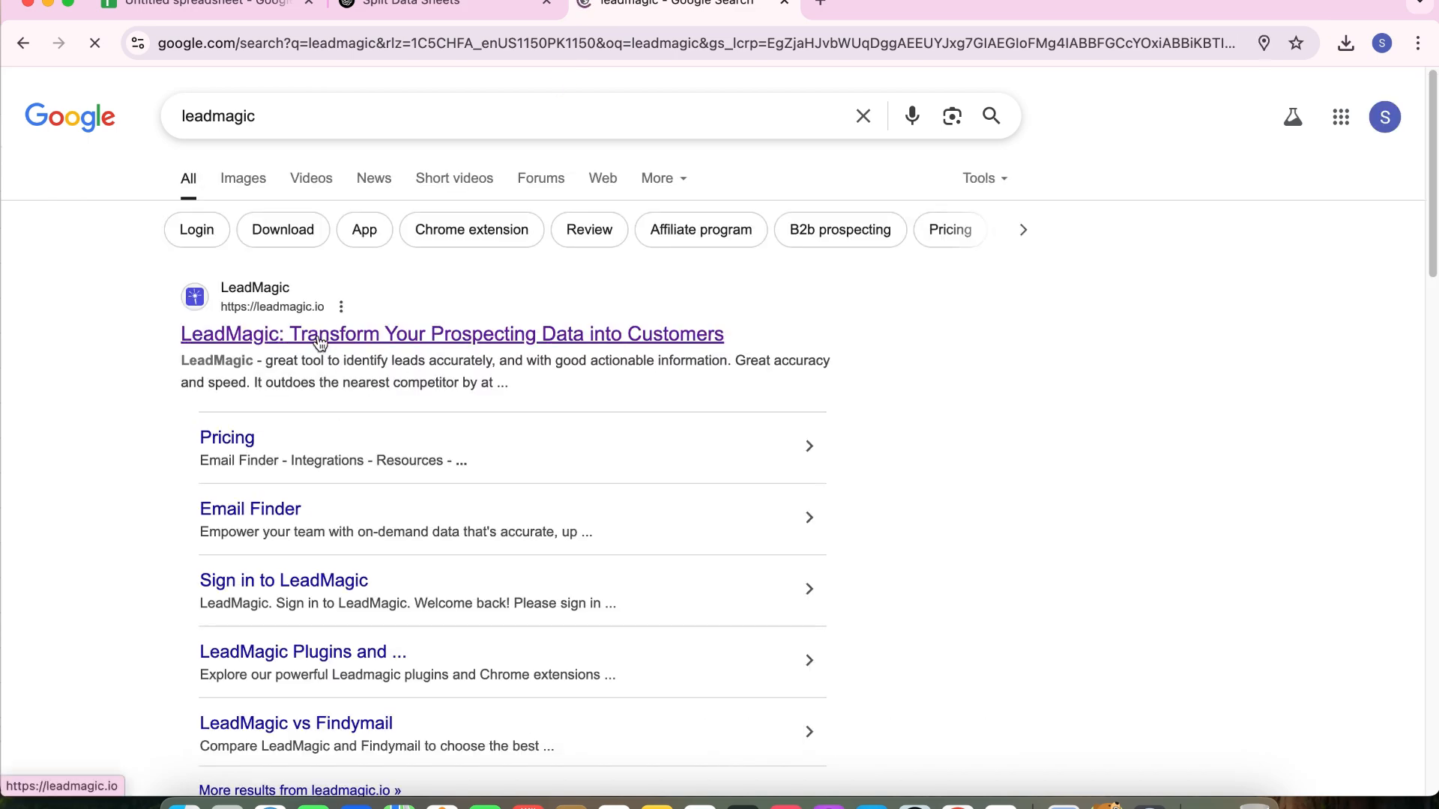
click(268, 336)
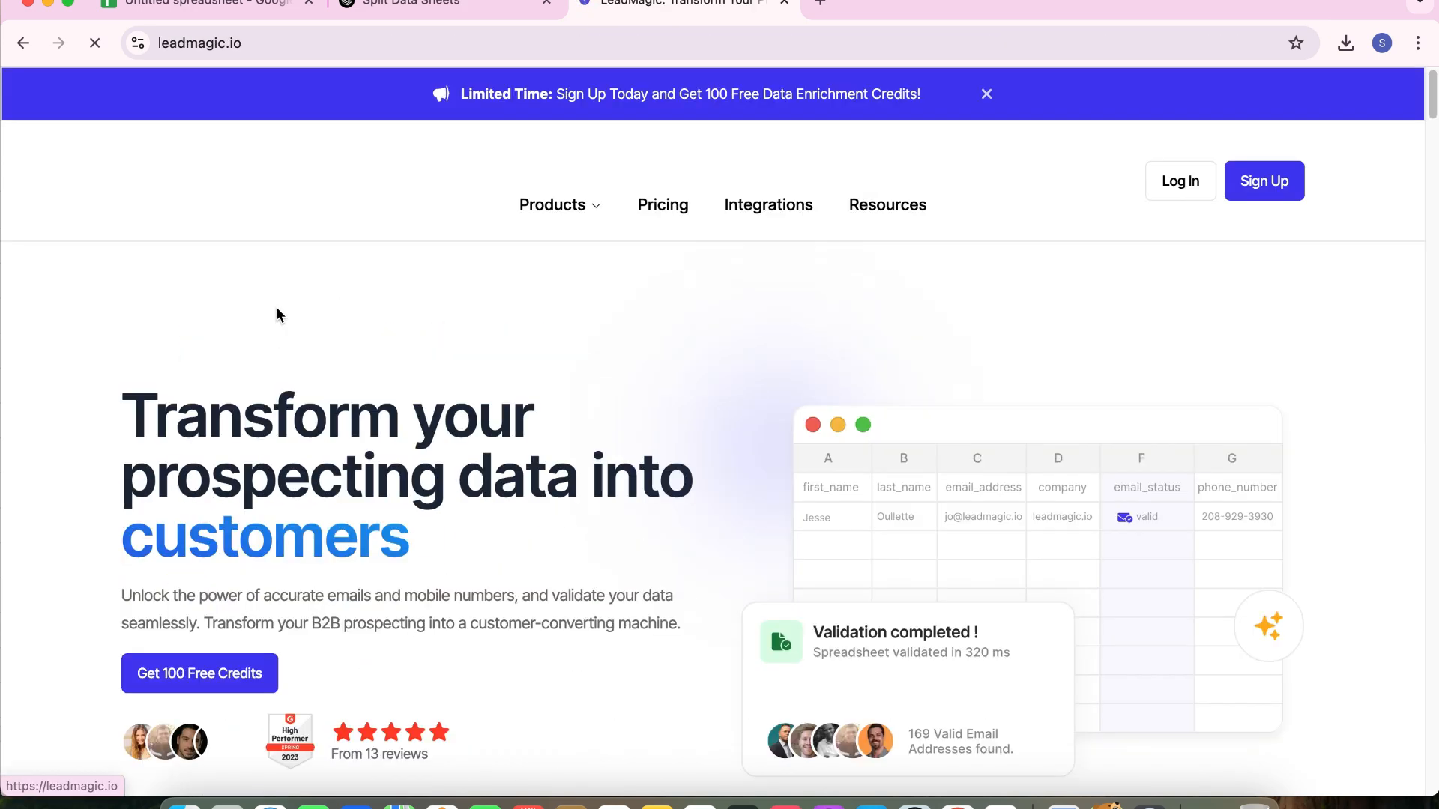
- Log in to LeadMagic using the existing Google account
click(1192, 171)
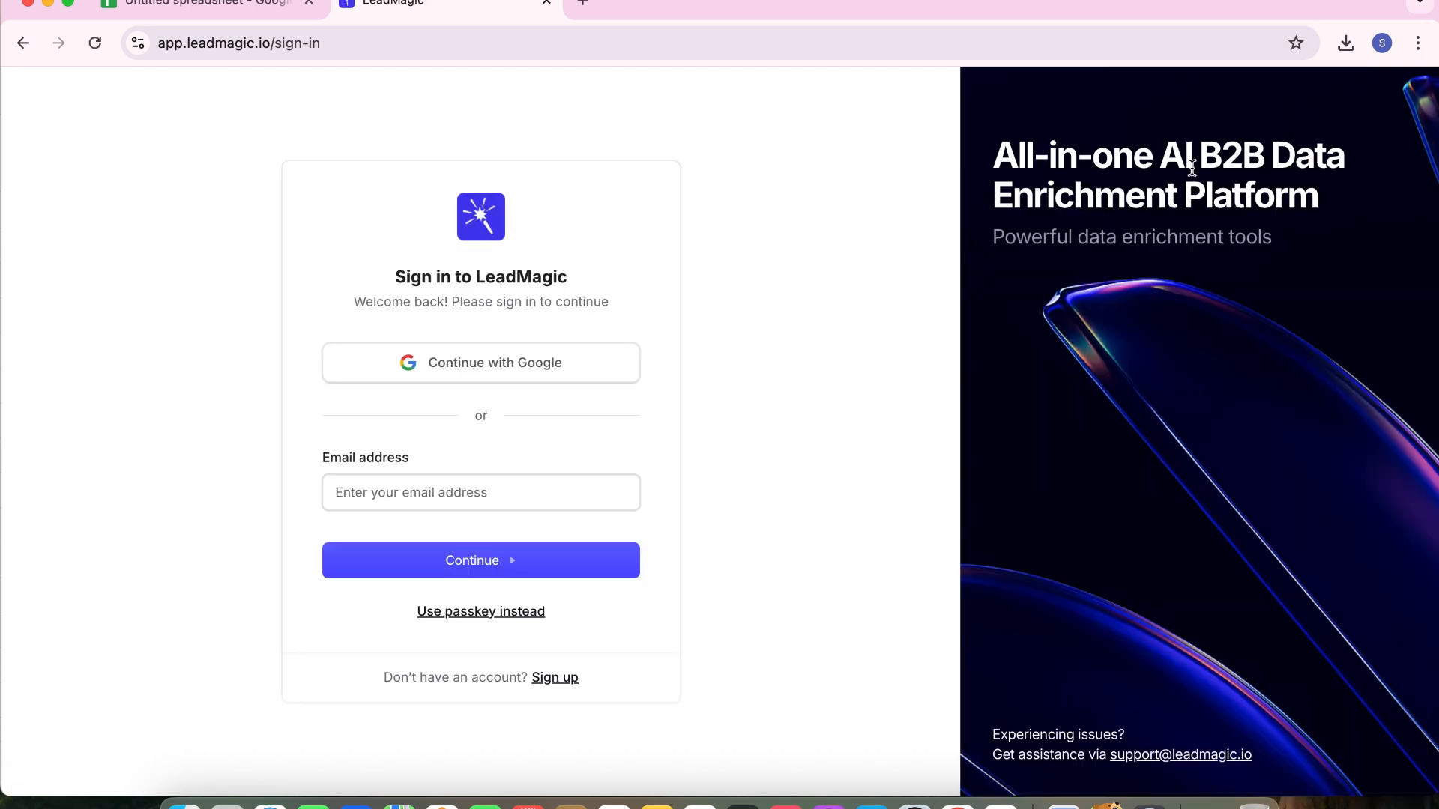
click(491, 357)
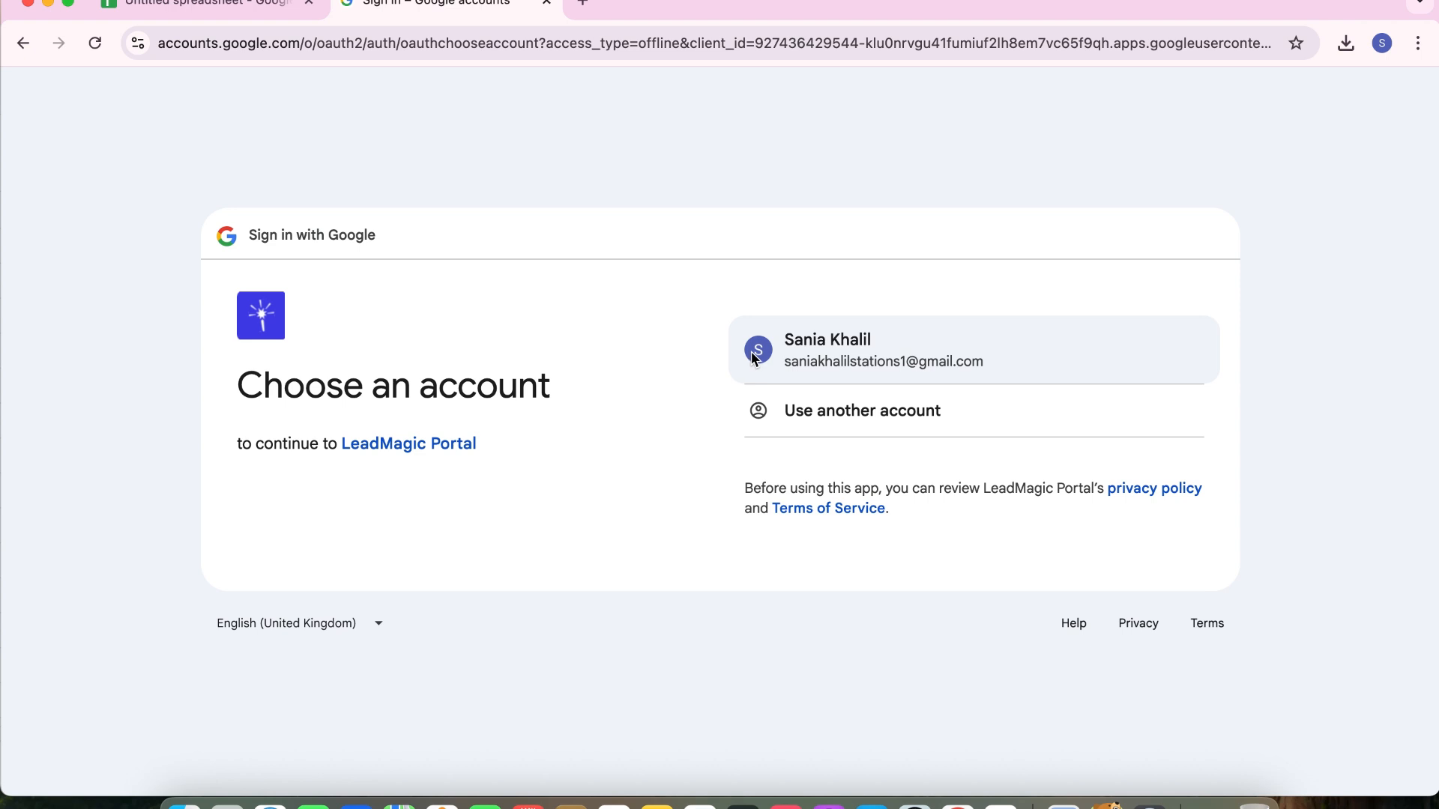
click(752, 348)
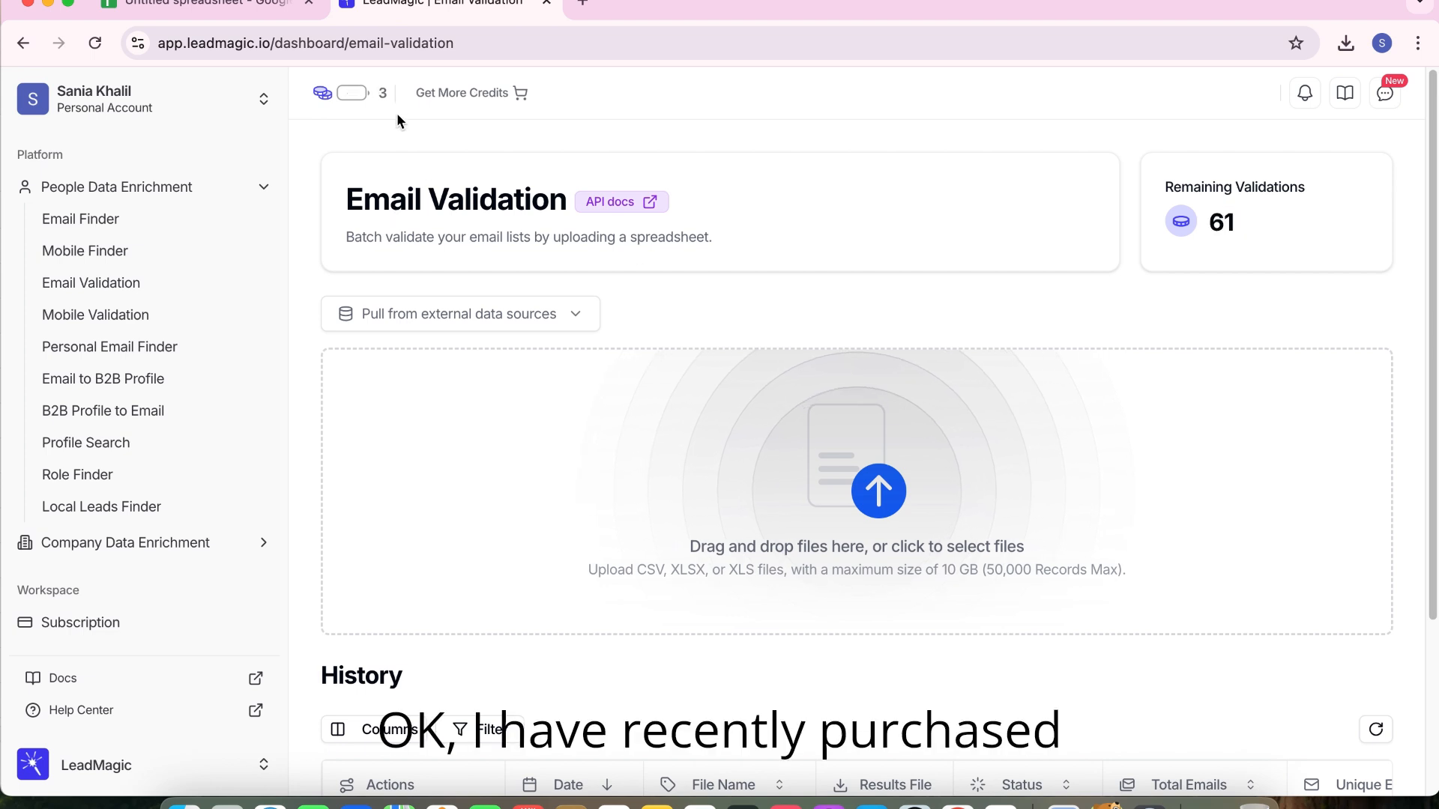
- Examine all columns of the Email Validation history table, and open the community board
scroll(869, 457, down, 5)
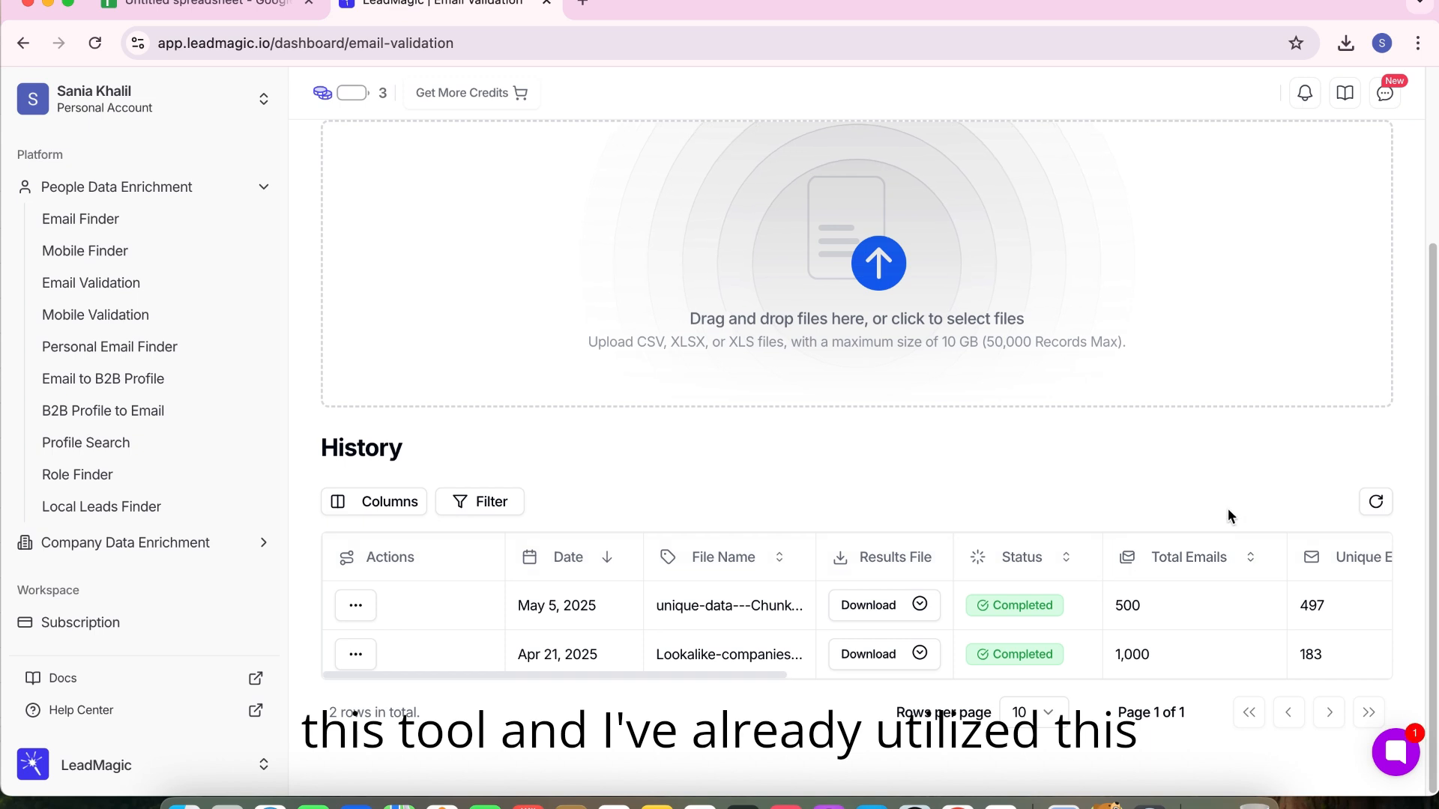
scroll(749, 676, right, 10)
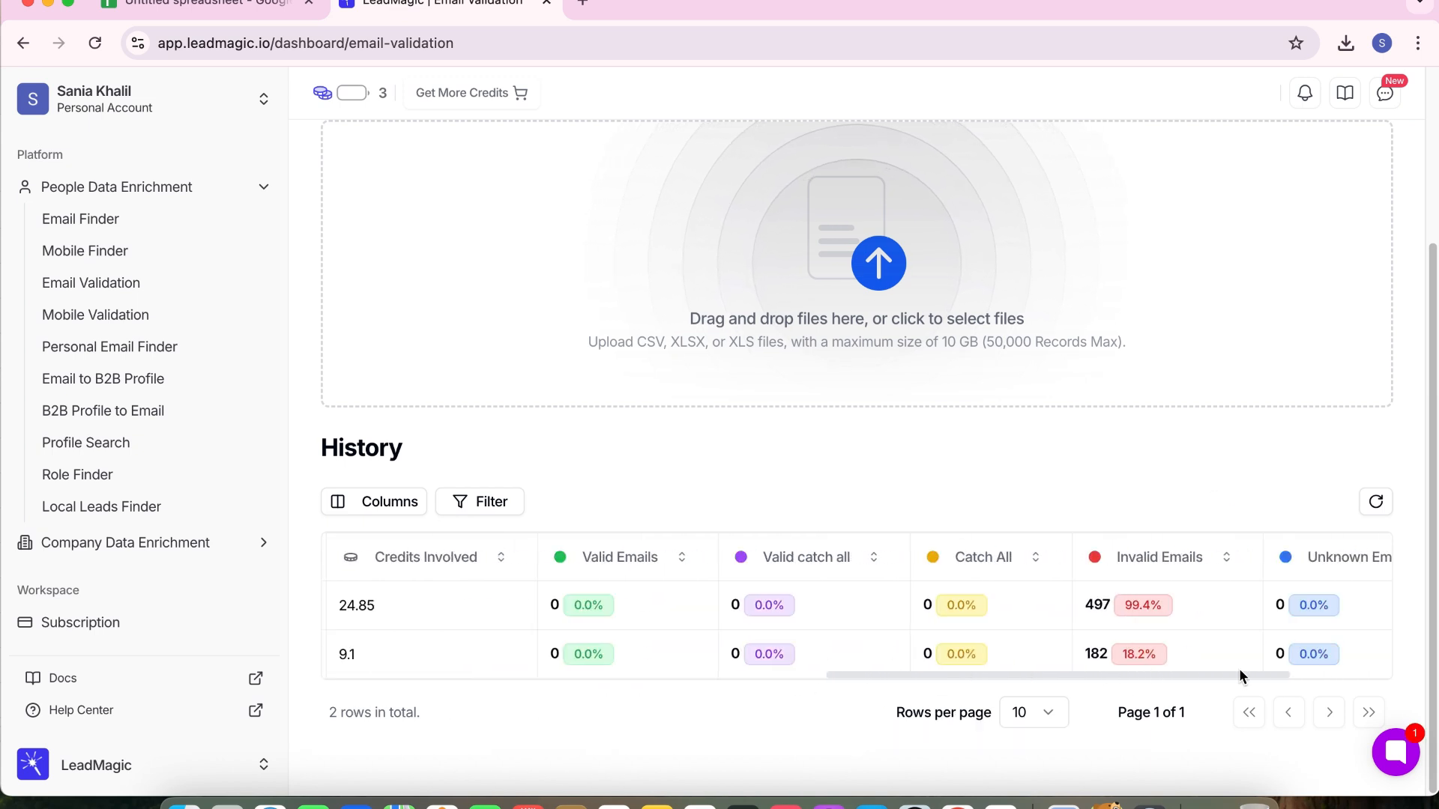
scroll(974, 652, left, 10)
click(1381, 100)
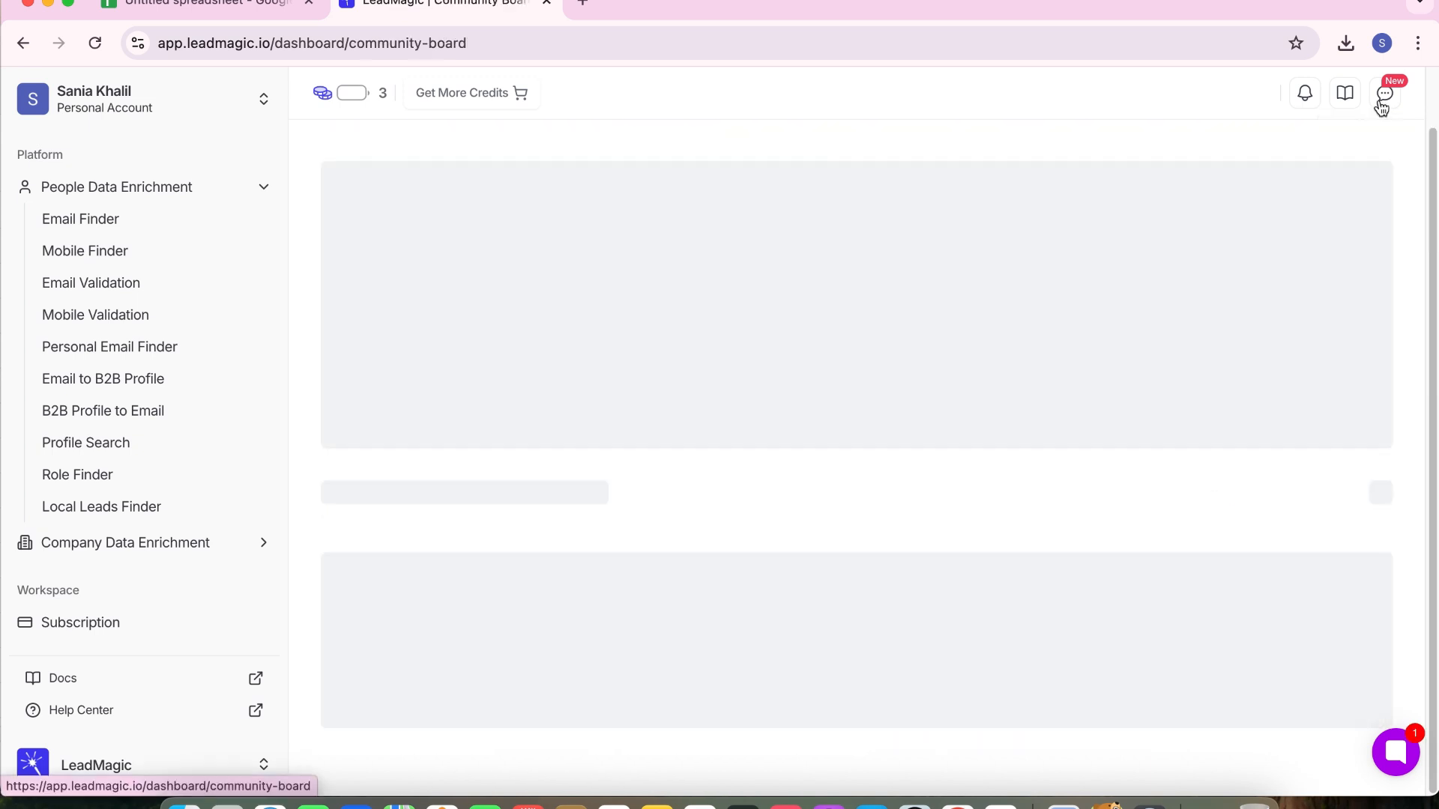